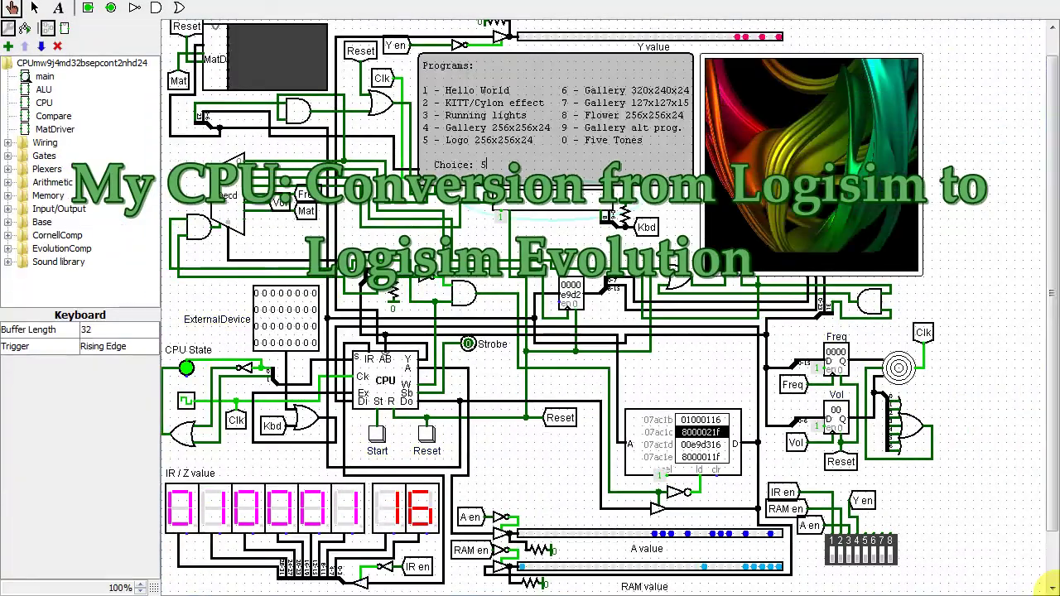
- Enter choice 1 (Hello World) at the running CPU circuit's program selection prompt
left_click(544, 201)
type("1")
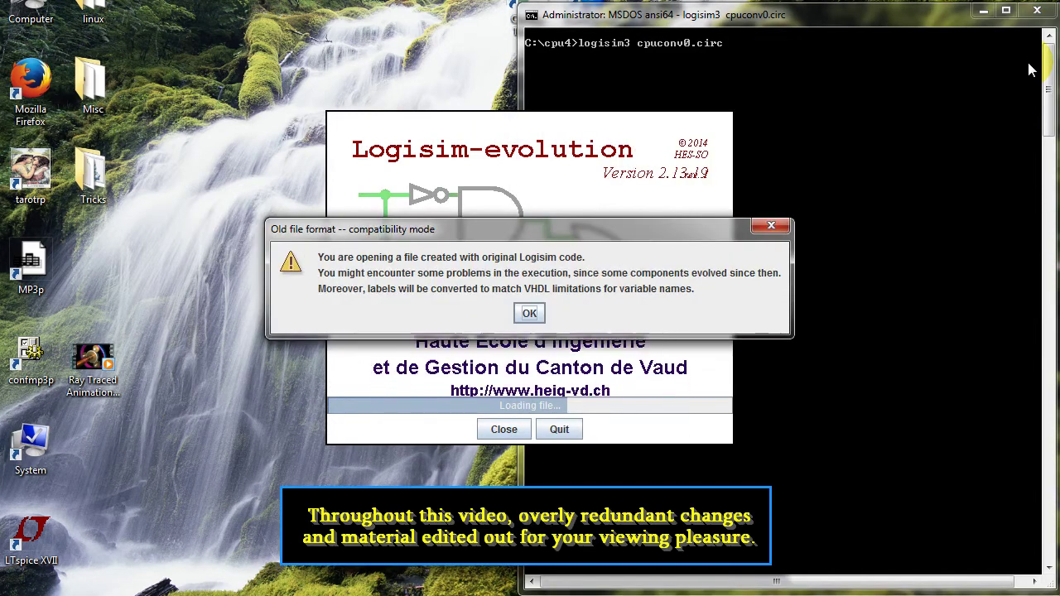
- Acknowledge the old file format warning for cpuconv0.circ
key("Return")
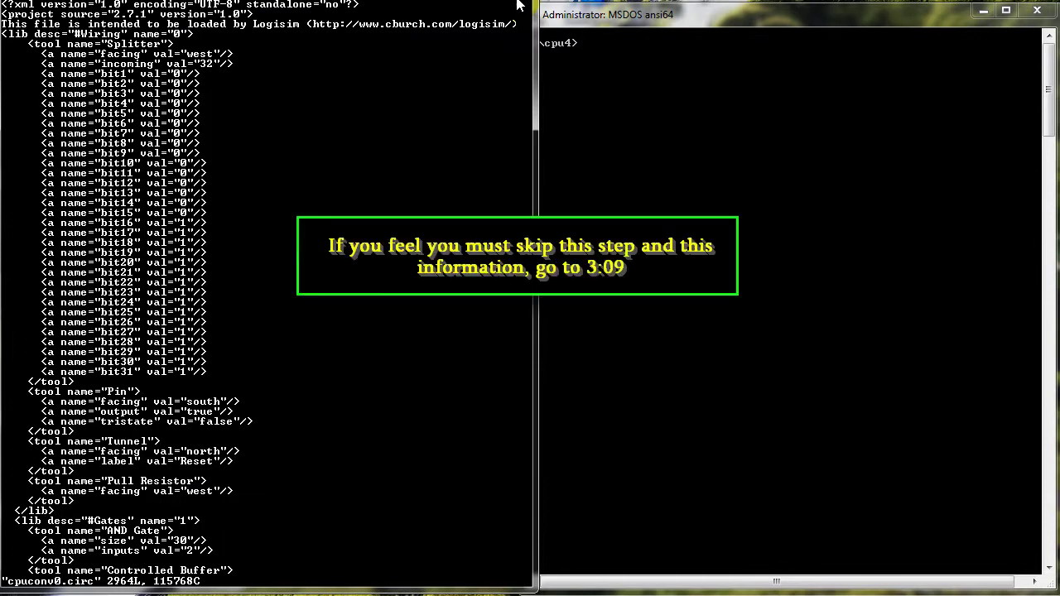
- Search cpuconv0.circ for evolutioncomp and delete the whole EvolutionComp library block, including its Pin tool
type("/evolutioncomp")
key("Return")
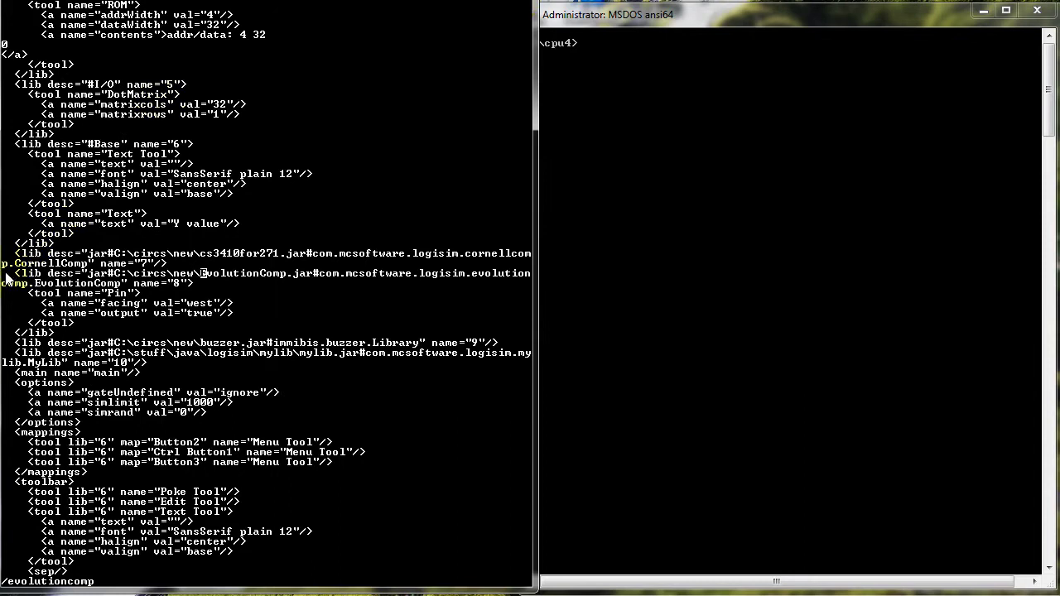
left_click_drag(3, 273, 85, 336)
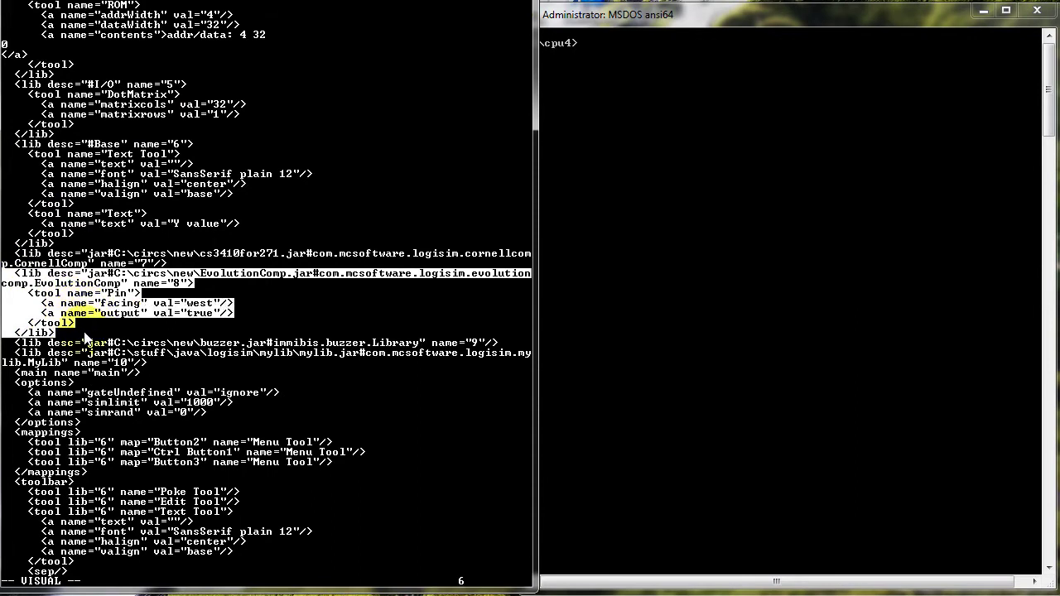
key("d")
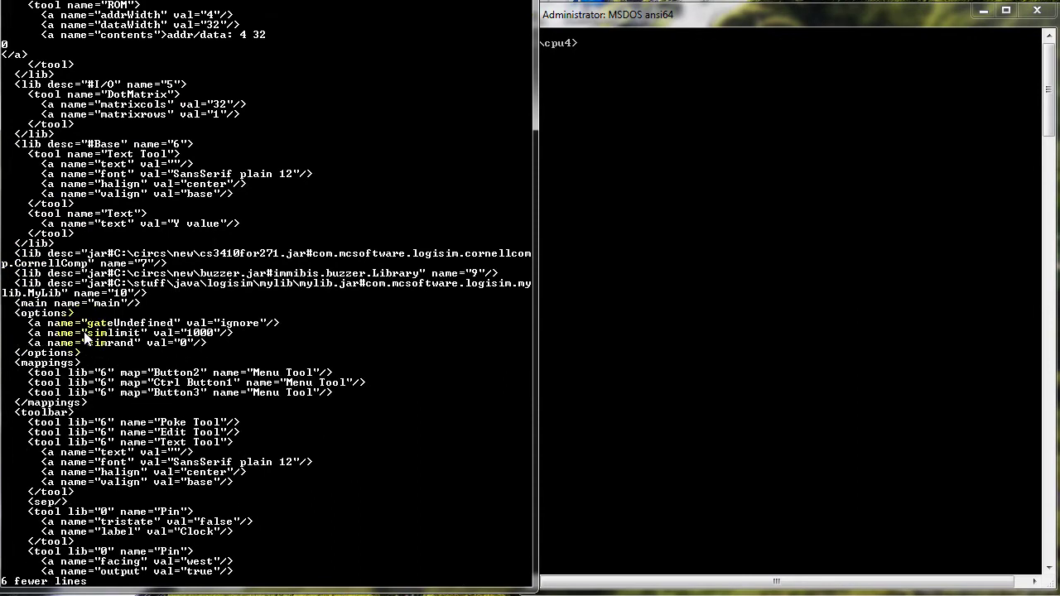
- Insert the contents of the file "add" below the CornellComp library entry, and delete the CornellComp entry
left_click(191, 265)
type(":r add")
key("Return")
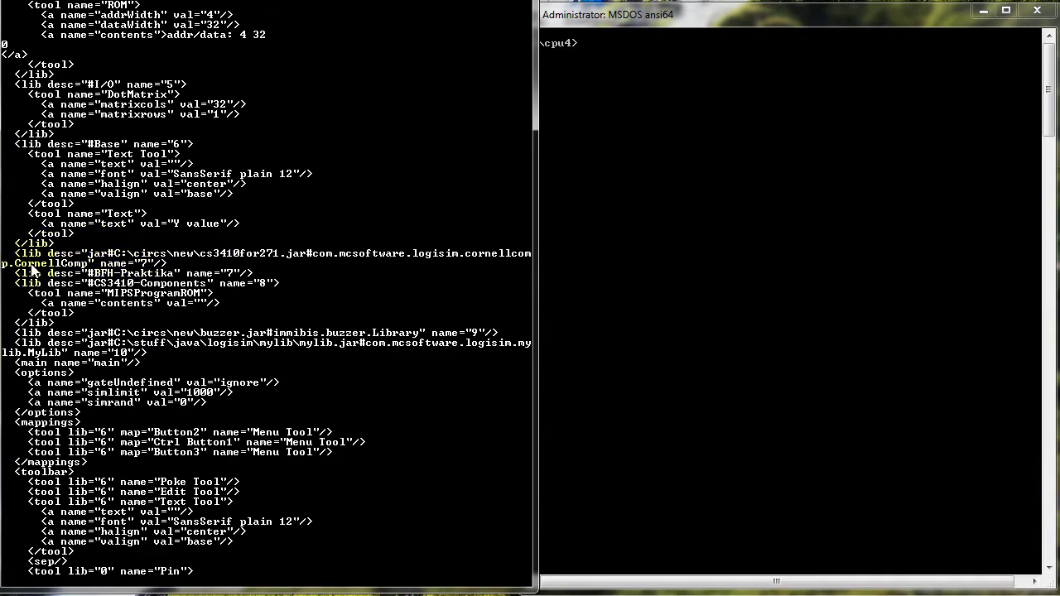
key("d")
key("d")
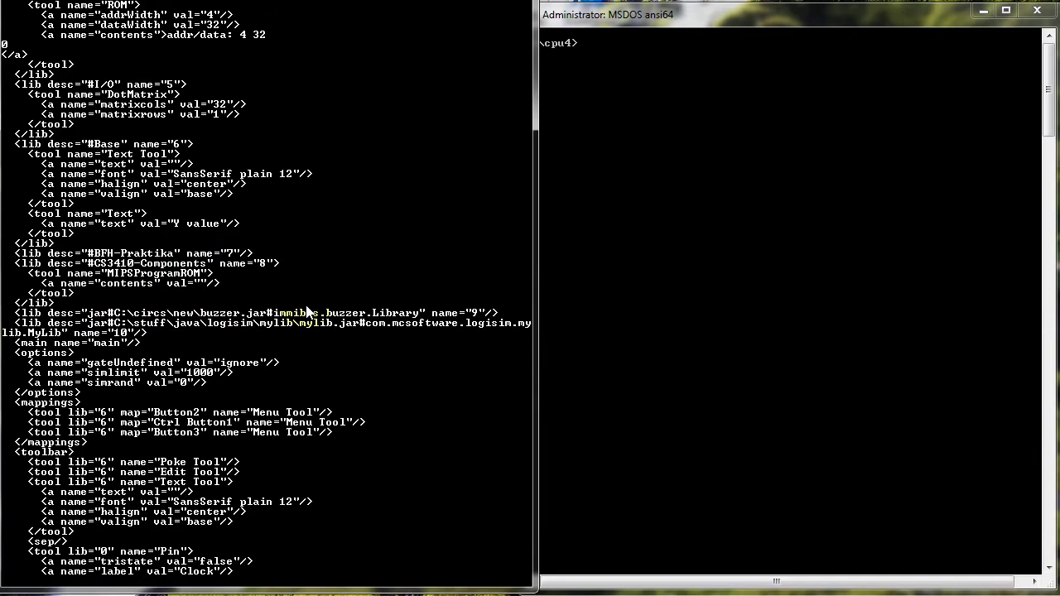
- Delete the buzzer.jar library entry from the library declarations
left_click(264, 314)
key("d")
key("d")
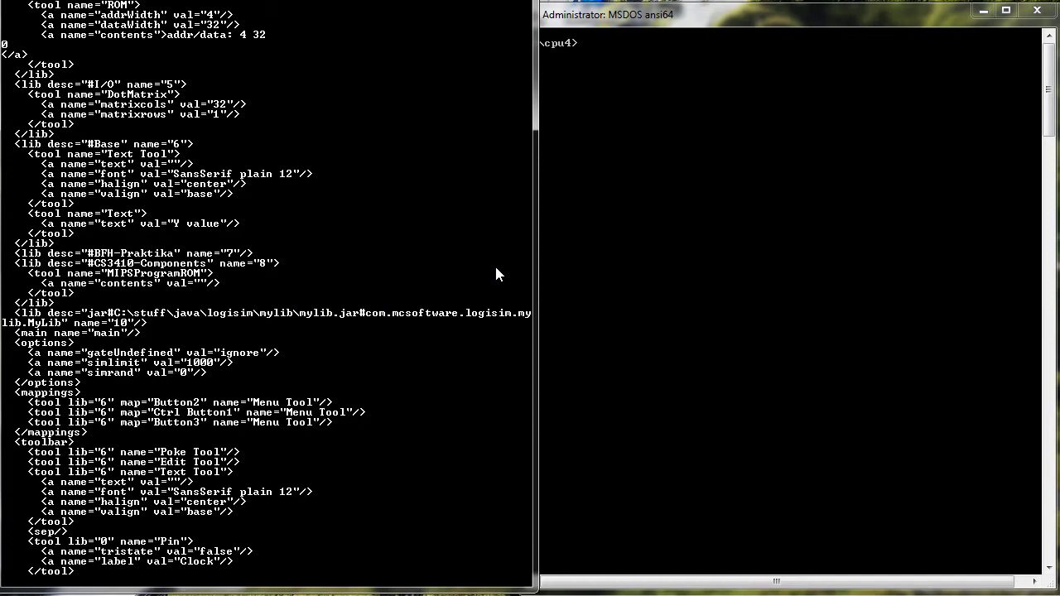
- Find the component using lib="9", delete the Advanced buzzer line, and check for further lib="9" references
type("/l")
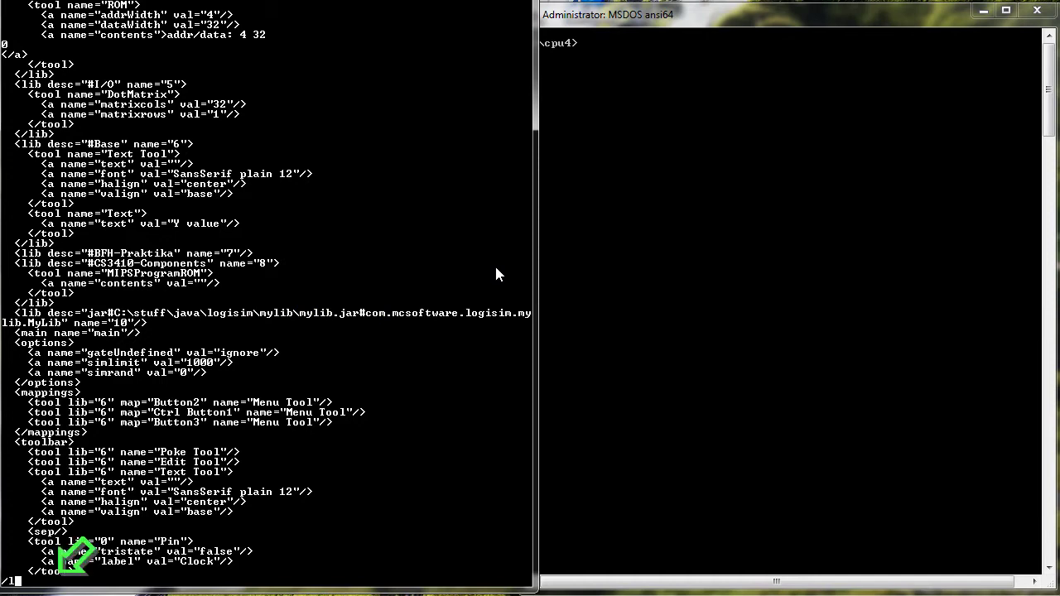
type("ib=\"9\"")
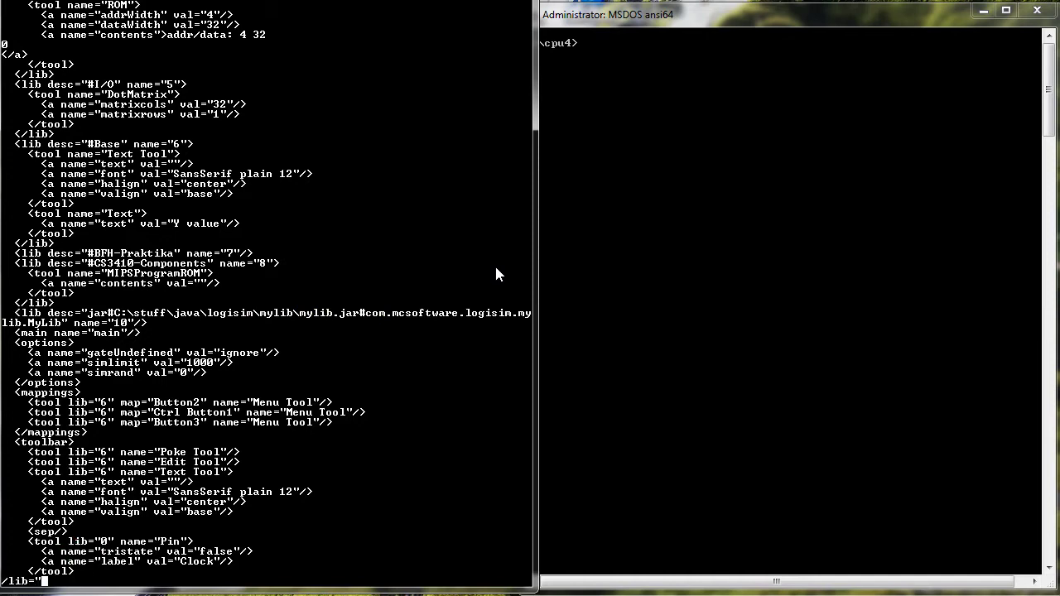
key("Return")
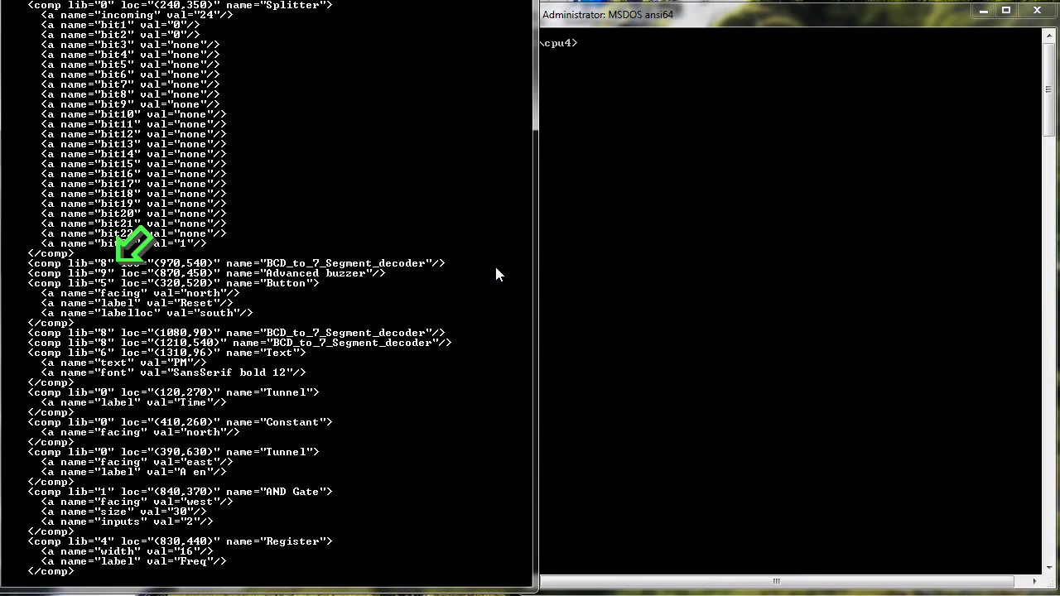
key("d")
key("d")
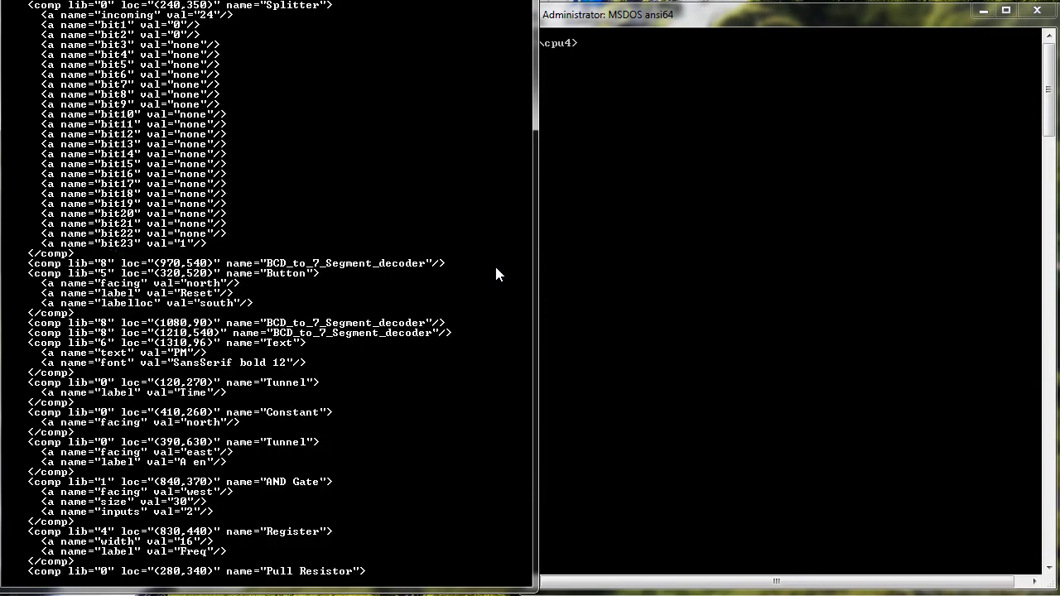
key("n")
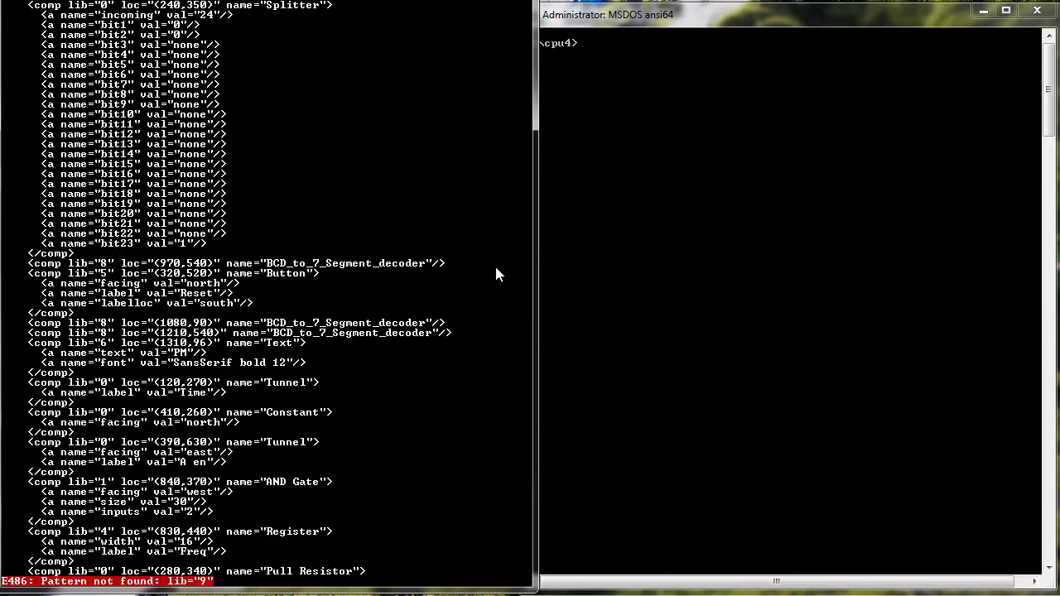
- Search from the start of the file for lib="8" and change the first BCD_to_7_Segment_decoder's lib number to 7
key("g")
key("g")
type("/li")
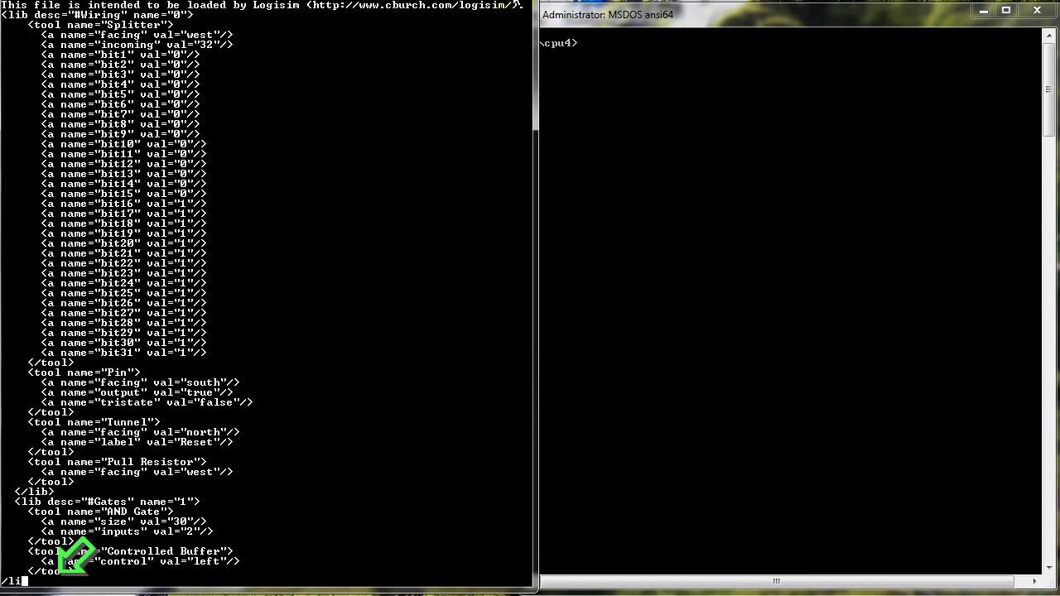
type("b=\"")
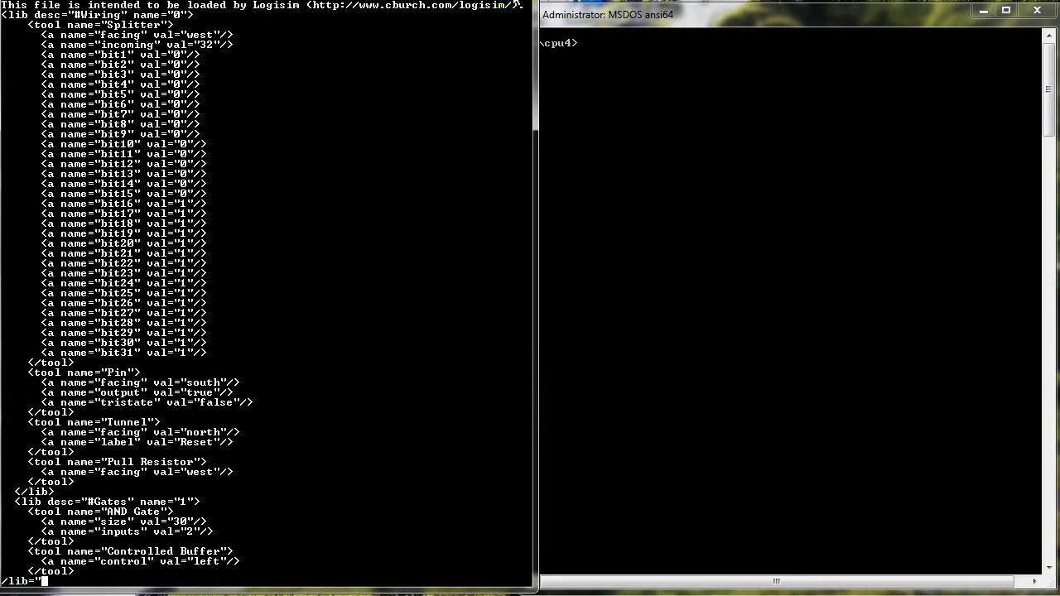
type("8\"")
key("Return")
key("l")
key("l")
key("l")
key("l")
key("l")
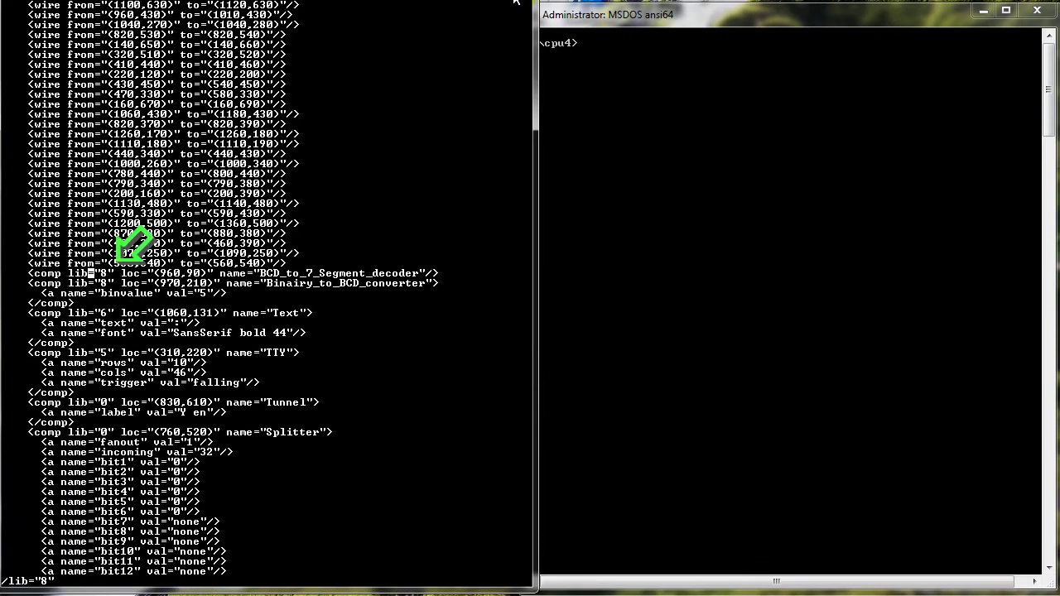
key("r")
key("8")
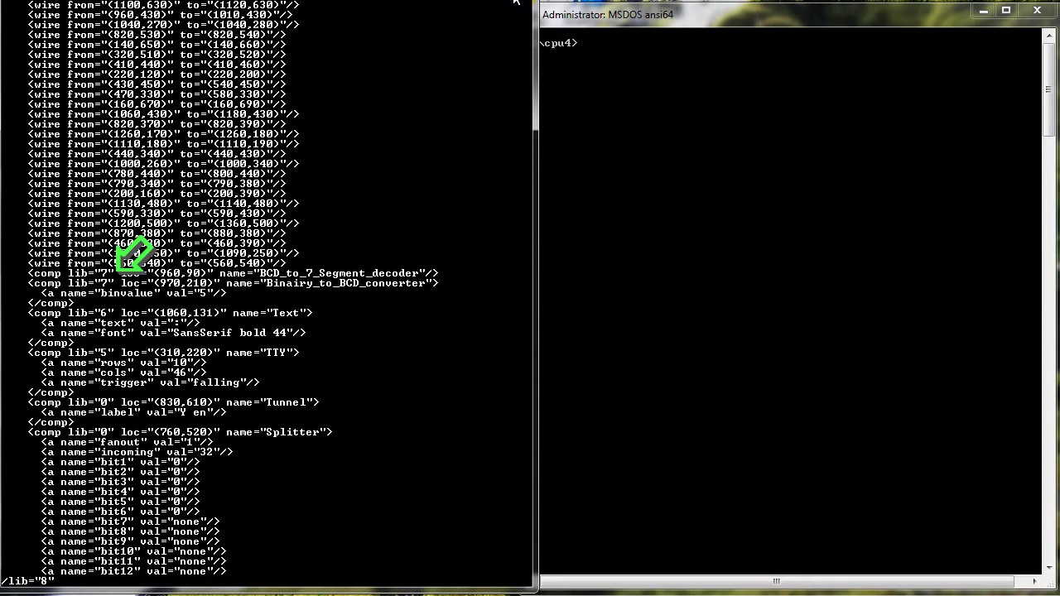
- Change the lib number to 7 on further lib="8" decoder and converter components
key("n")
key("Right")
key("Right")
key("Right")
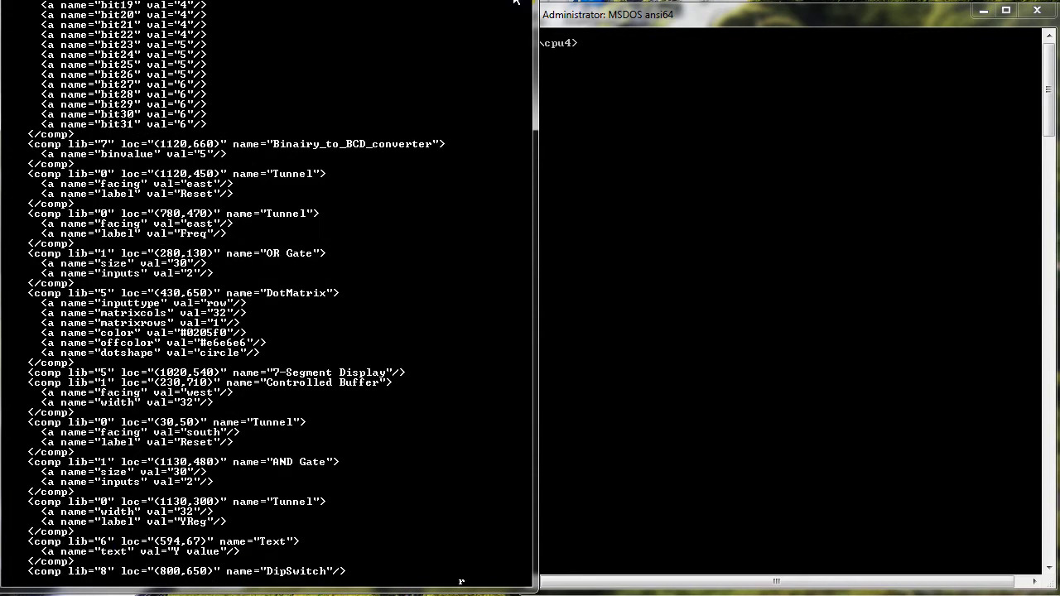
key("n")
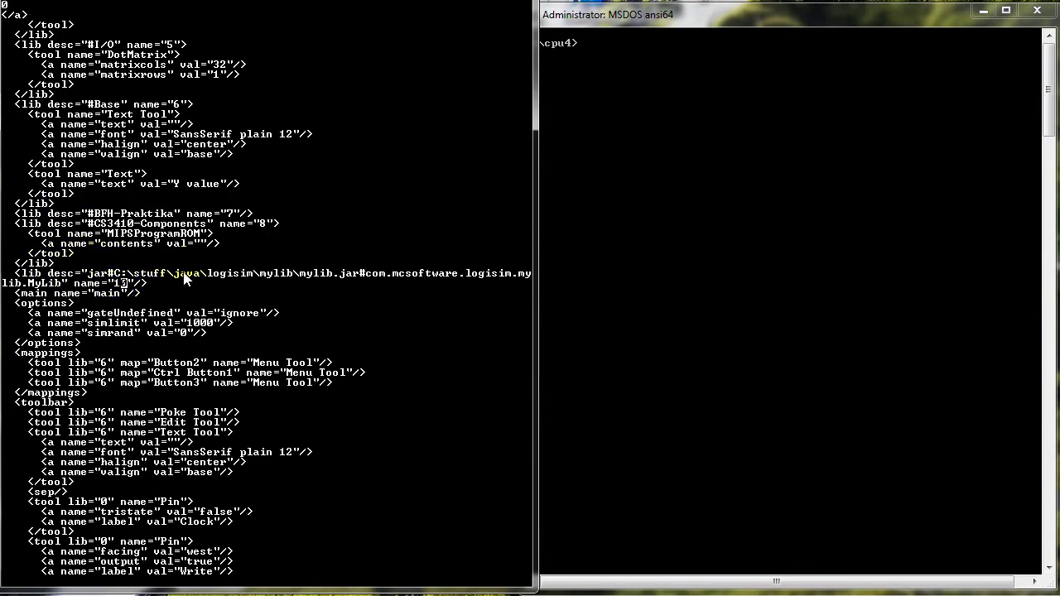
- Renumber the MyLib library declaration to 9
key("x")
key("x")
type("i9")
key("Escape")
- Find the RTClock component and set its lib number to 9
type("/rtclock")
key("Return")
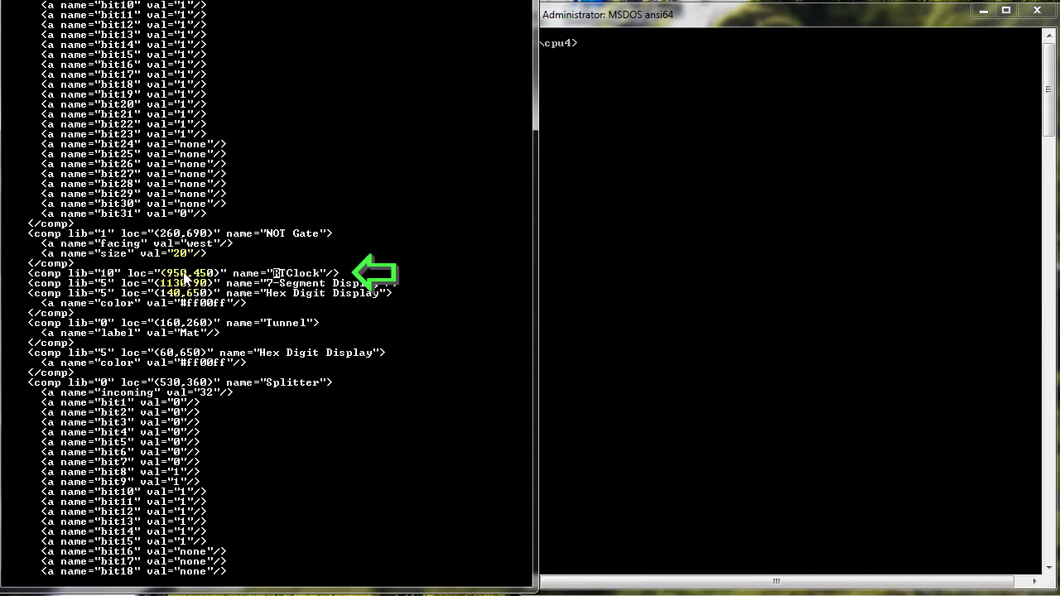
key("Left")
key("Left")
key("Left")
key("Left")
key("Left")
key("Left")
key("Left")
key("Left")
key("Left")
key("Left")
key("Left")
key("Left")
key("Left")
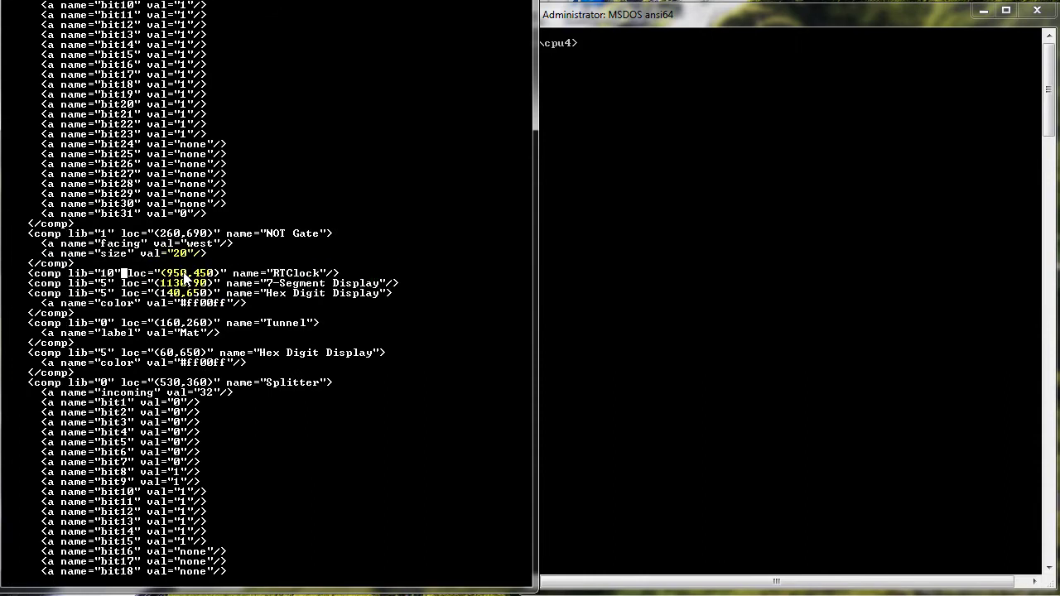
key("h")
type("x")
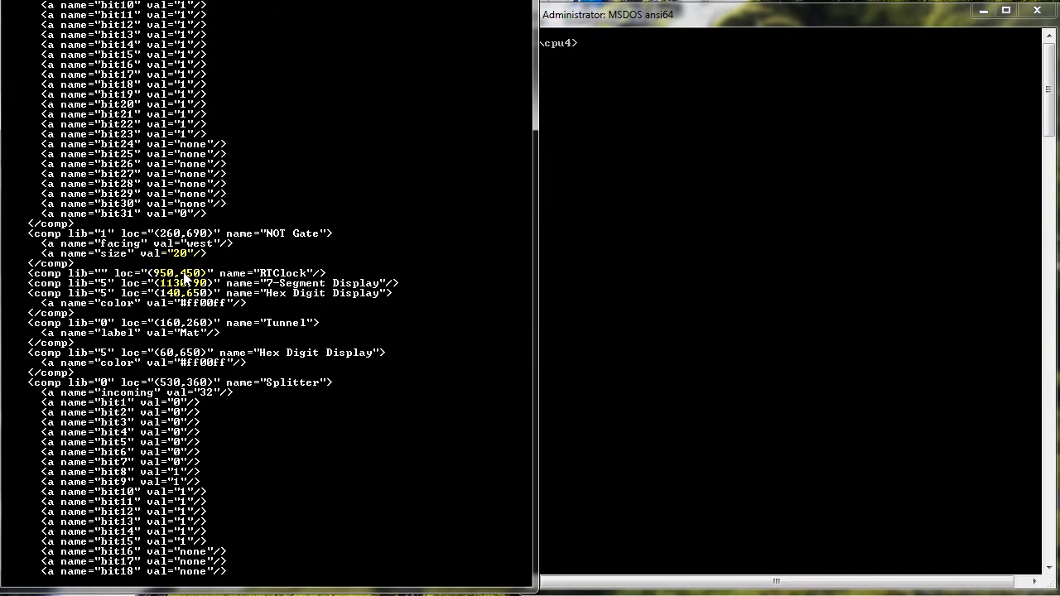
type("i9")
key("Escape")
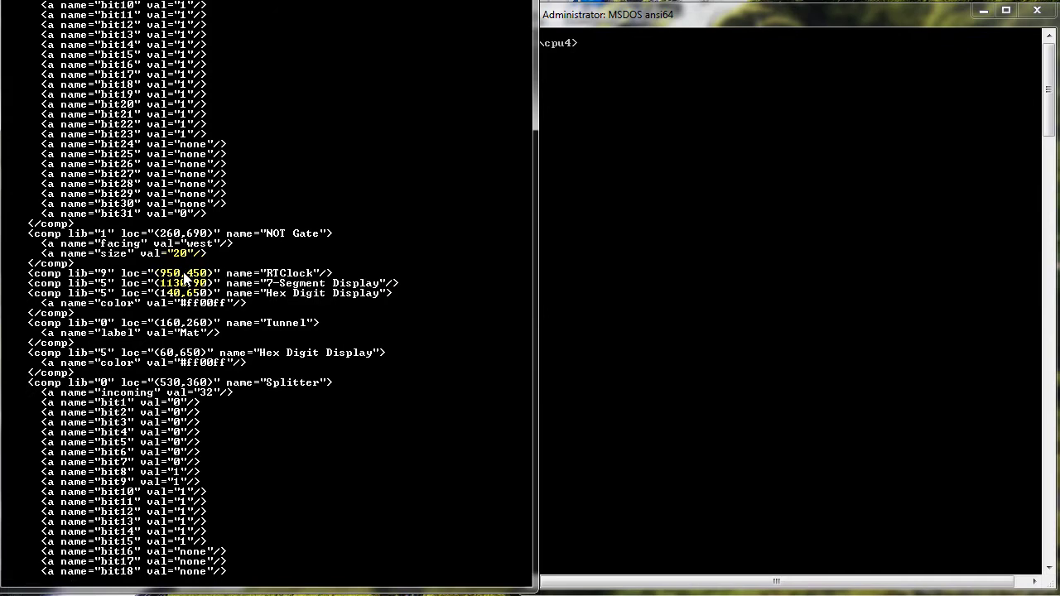
- Return to the MyLib library declaration and insert the contents of the file "add2" below it
key("ctrl+o")
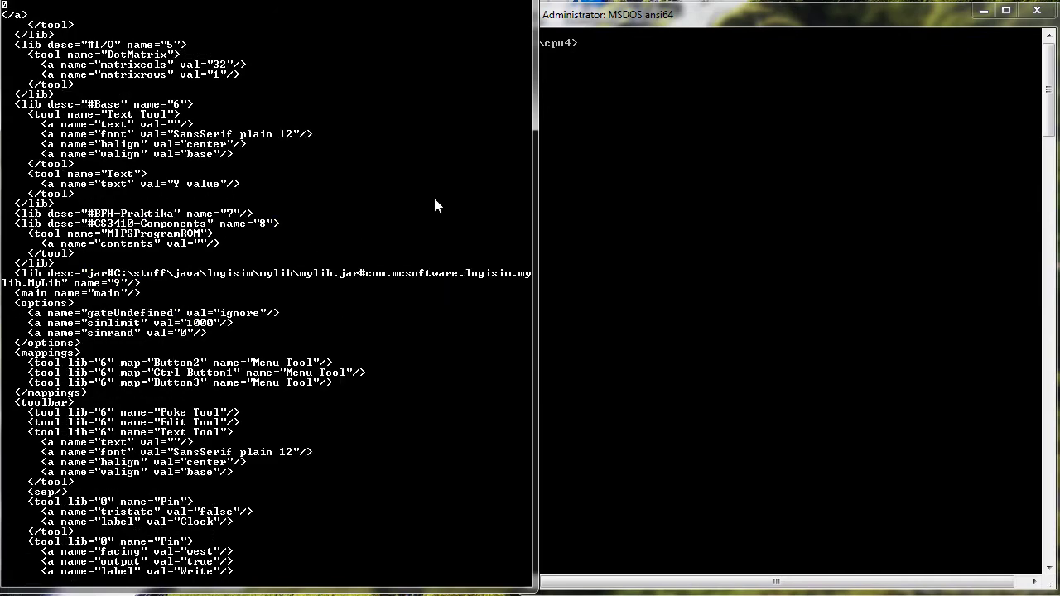
type(":r add2")
key("Return")
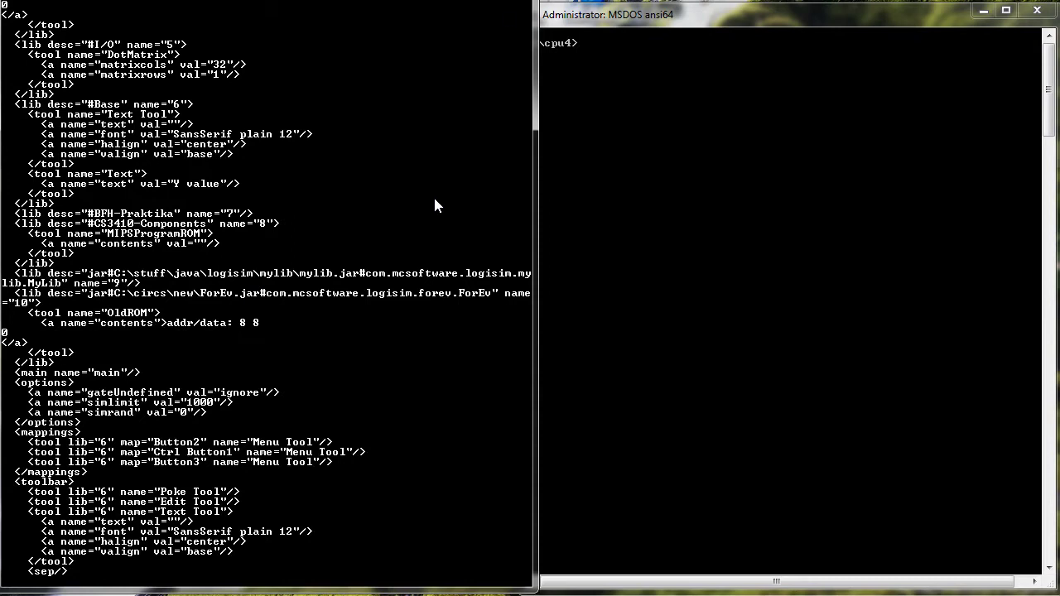
- Find the LCD Video 256x256x24 component and set its lib number to 10
type("/Video")
key("Return")
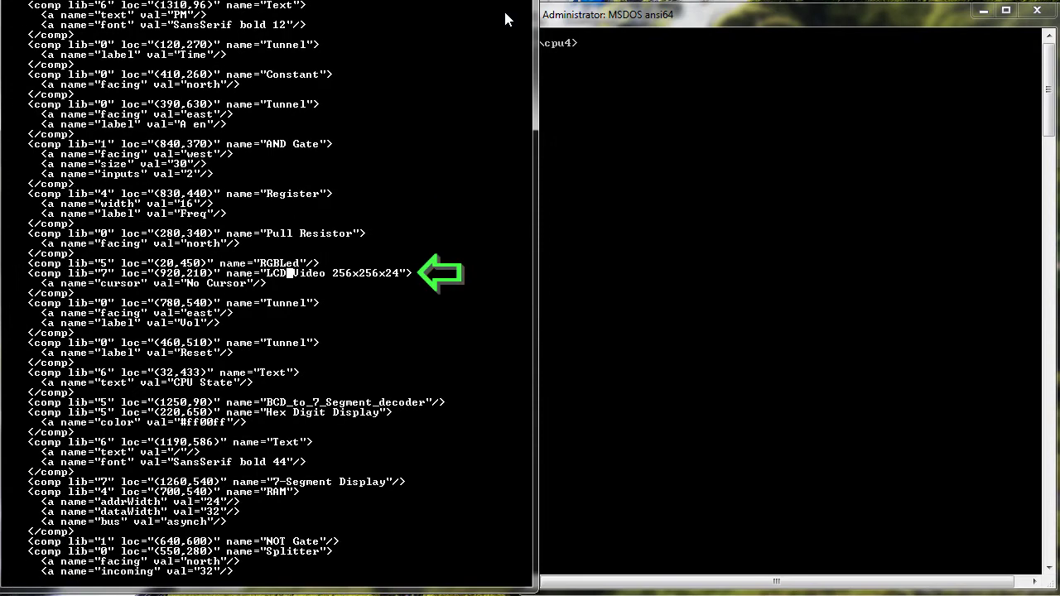
key("b")
key("b")
key("b")
key("b")
key("b")
key("b")
key("b")
key("b")
key("b")
key("b")
key("b")
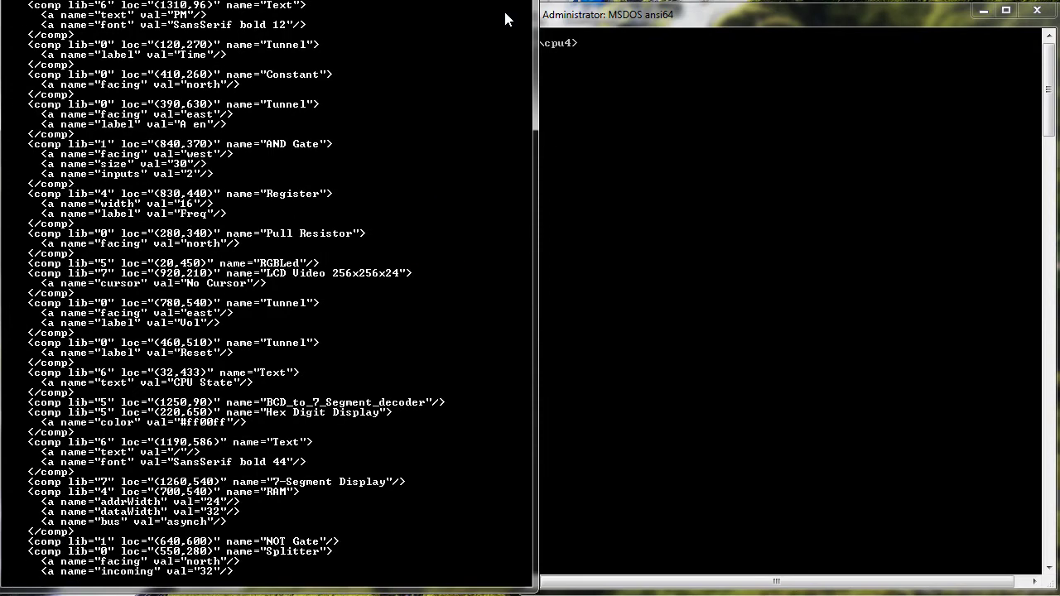
type("xi10")
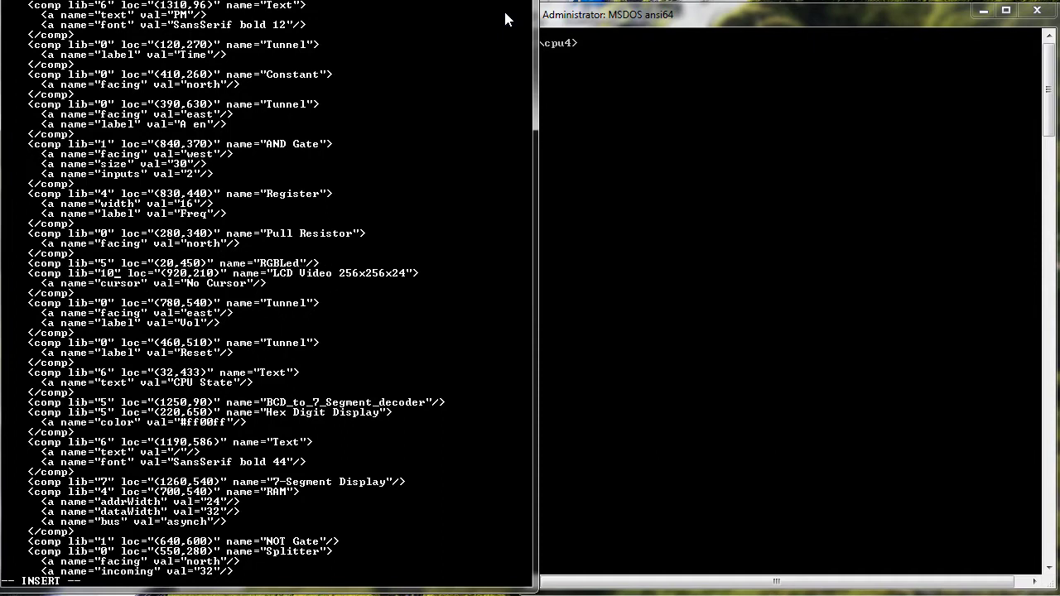
key("Escape")
- Search for clock and prefix the Clock labels of both 32-bit tunnels with "m"
type("/clock")
key("Return")
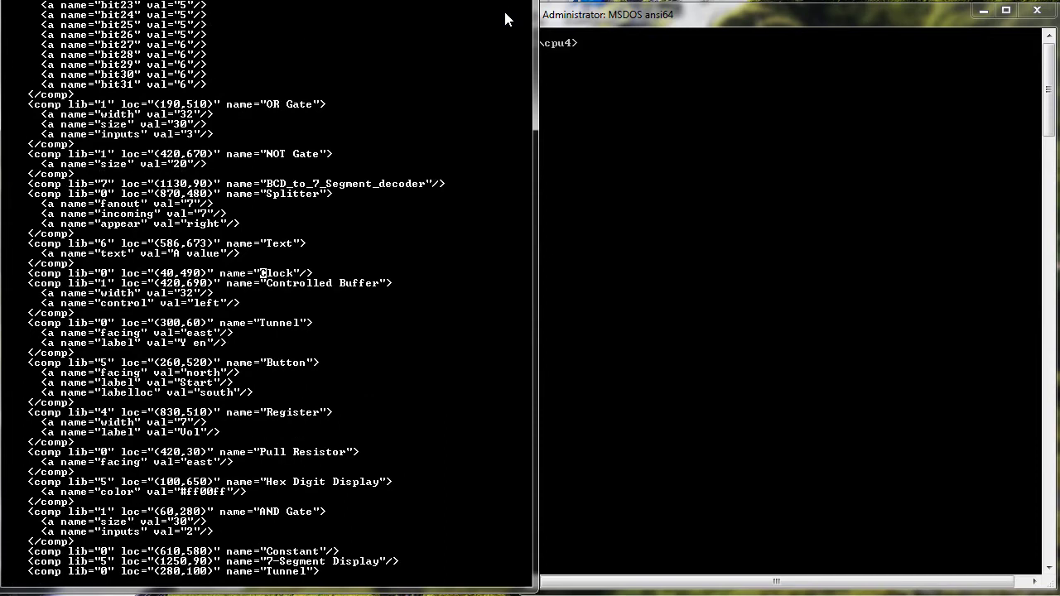
key("n")
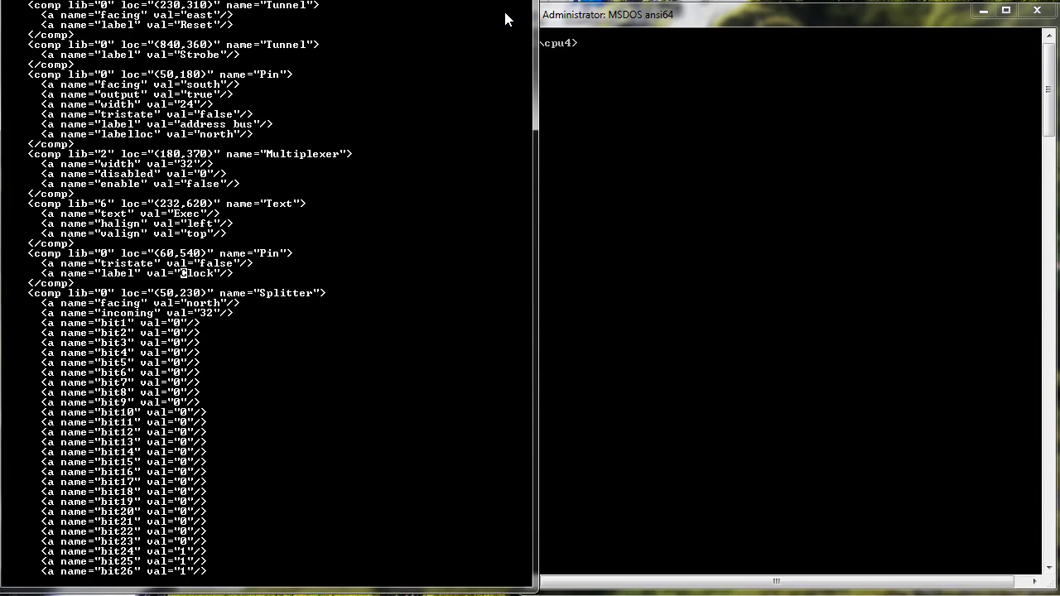
key("n")
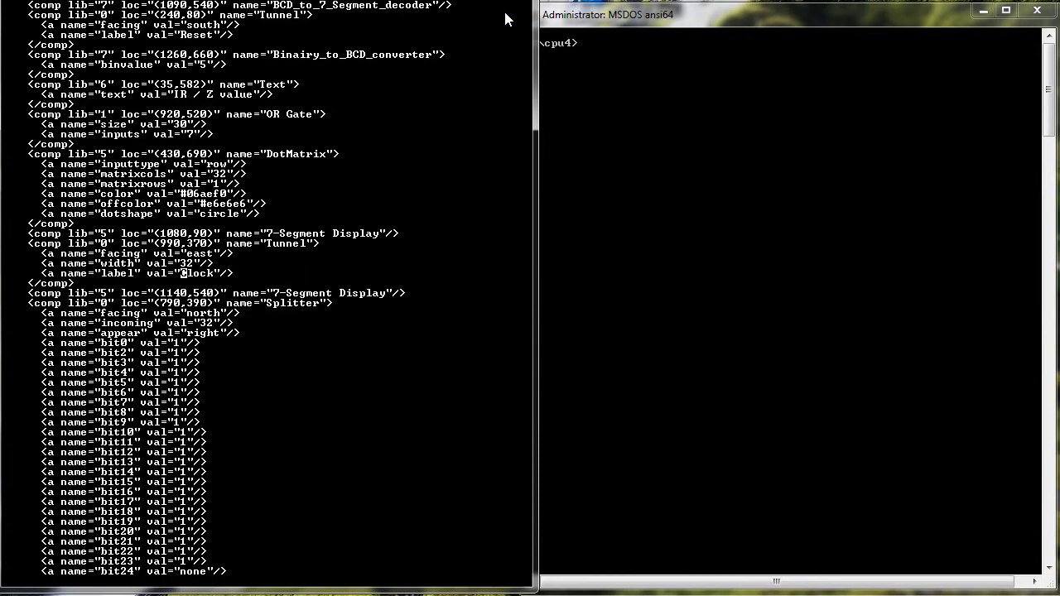
type("im")
key("Escape")
key("n")
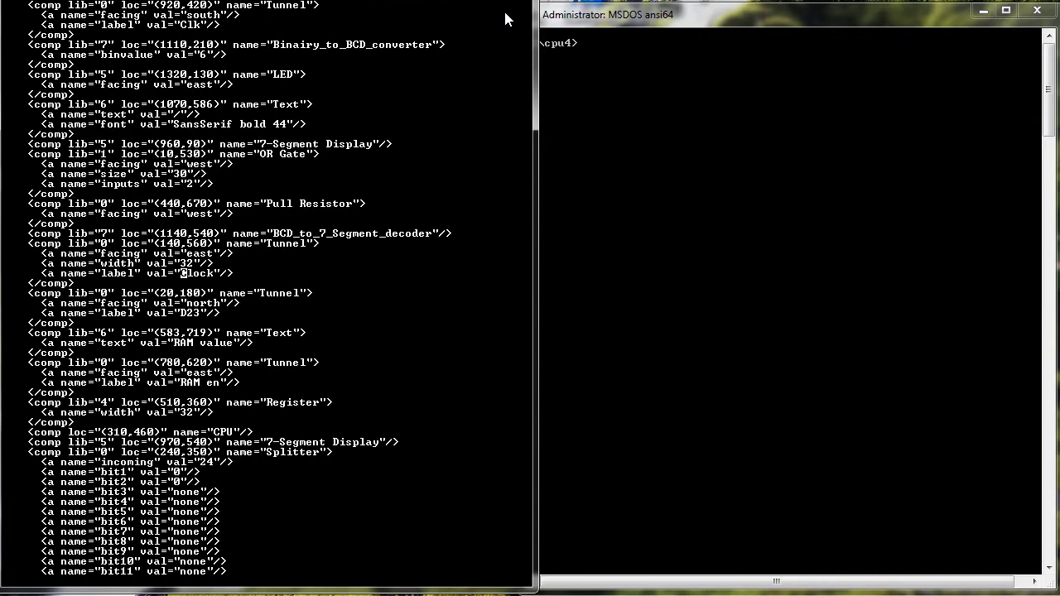
key("period")
key("n")
key("n")
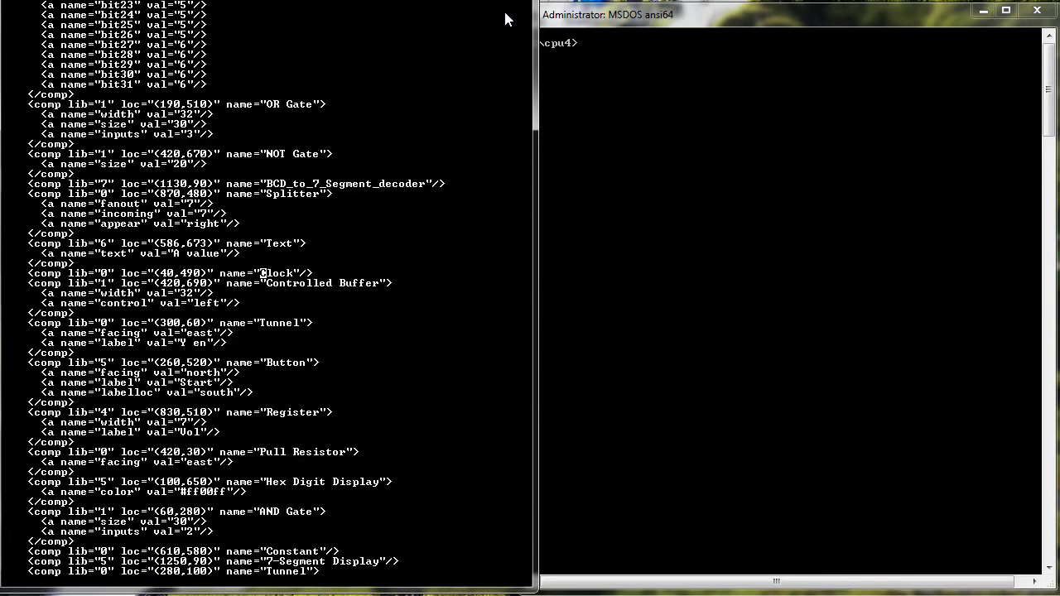
- Search from the top of the file for the RGBLed component and change its name to LED
key("g")
key("g")
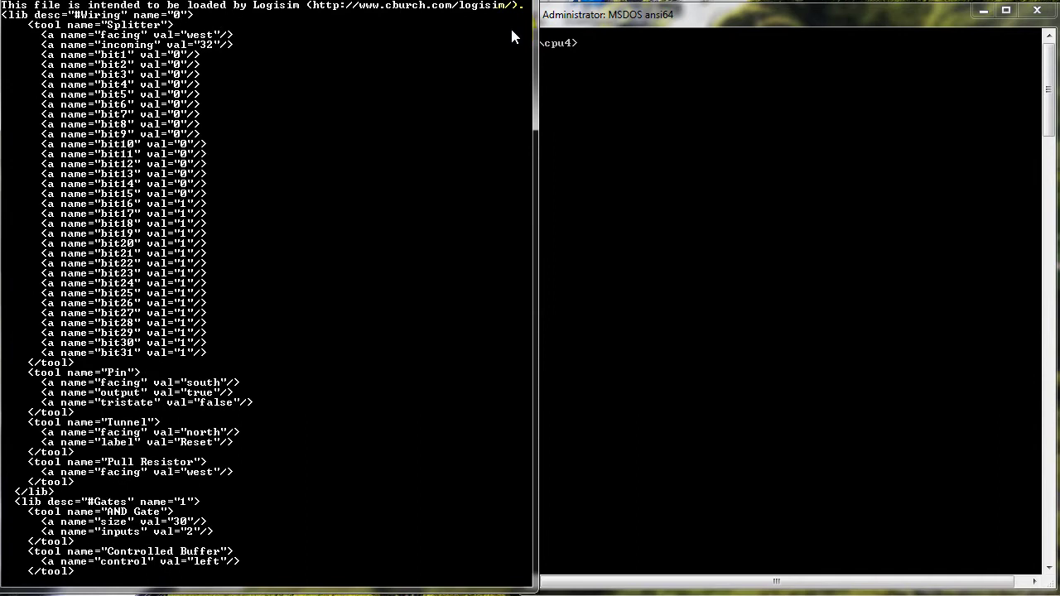
type("/rgbled")
key("Return")
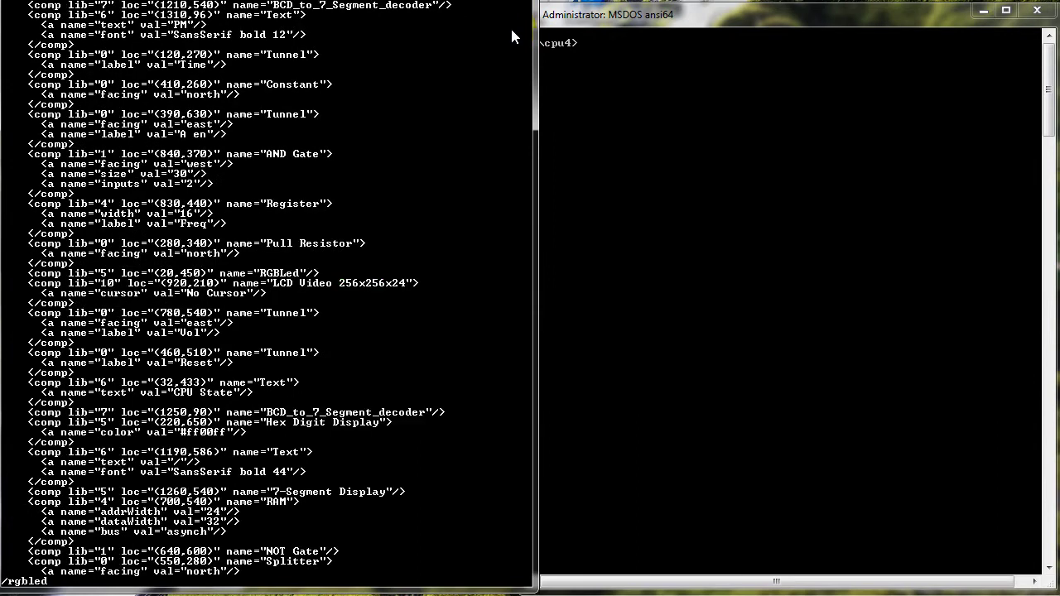
type("cwED")
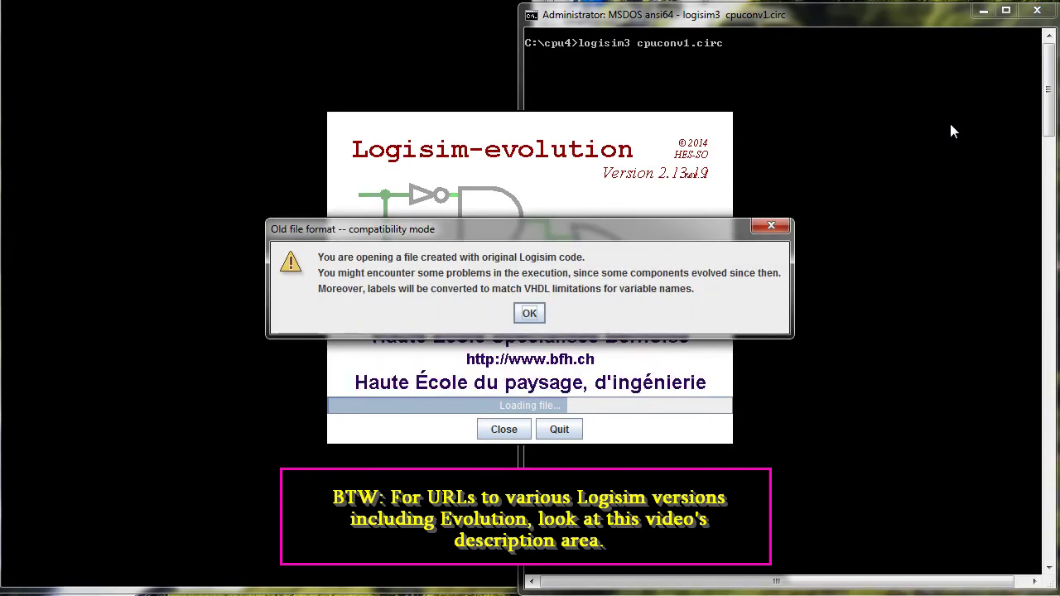
- Accept the old file format notice for cpuconv1.circ in Logisim-evolution and examine the main circuit's components and labels across its width
key("Return")
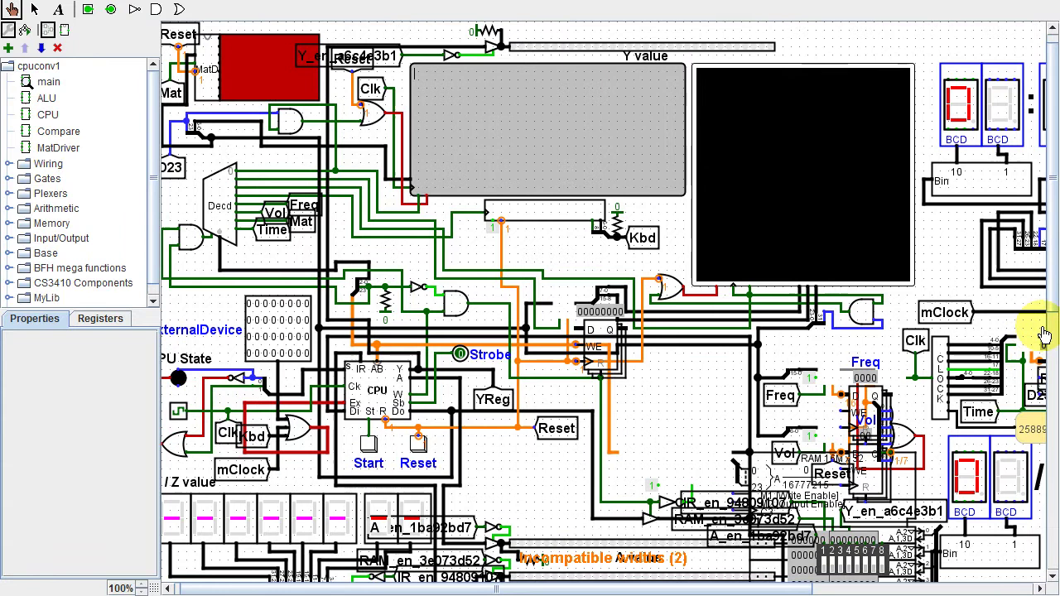
scroll(1042, 327, "right", 11)
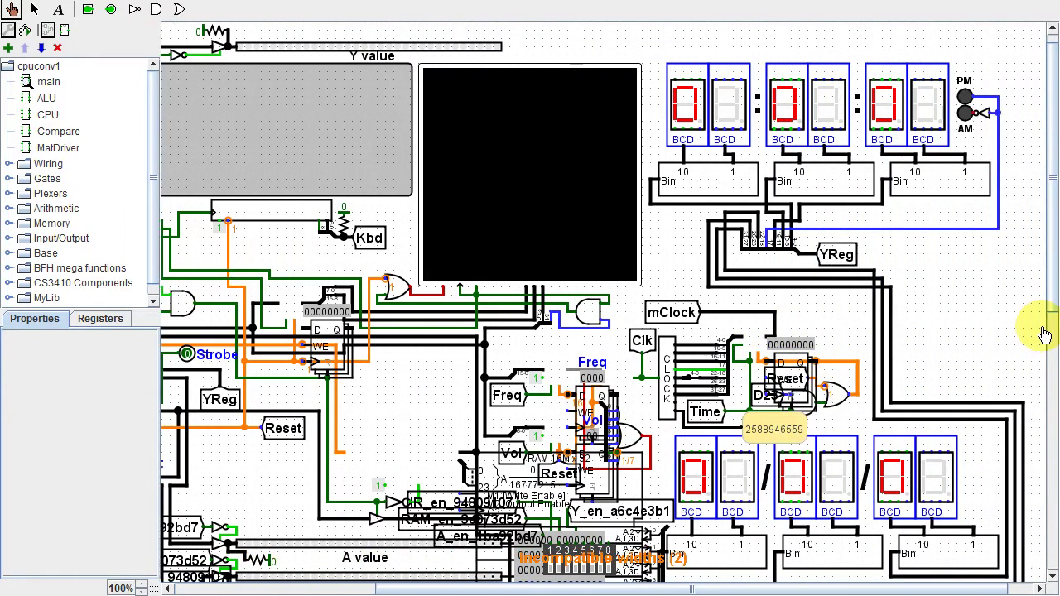
scroll(1043, 335, "right", 2)
scroll(1044, 334, "left", 1)
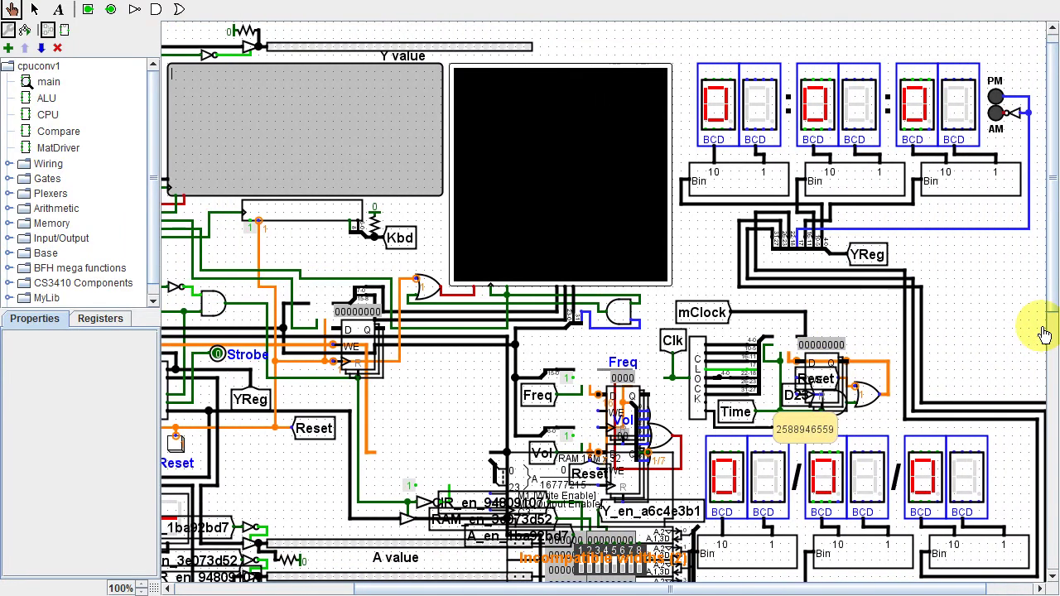
scroll(1044, 334, "left", 5)
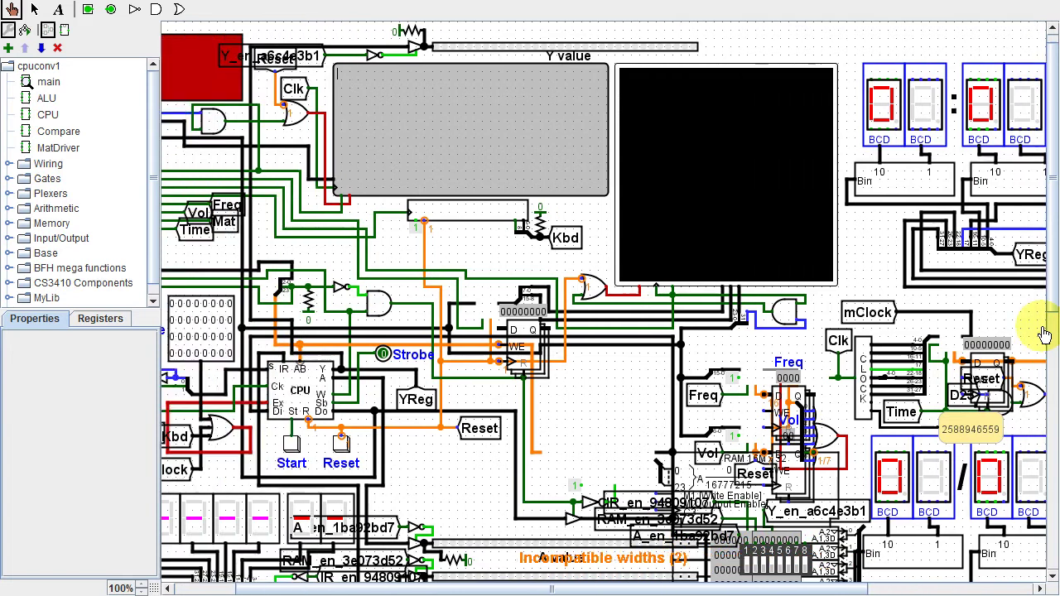
scroll(1044, 334, "left", 3)
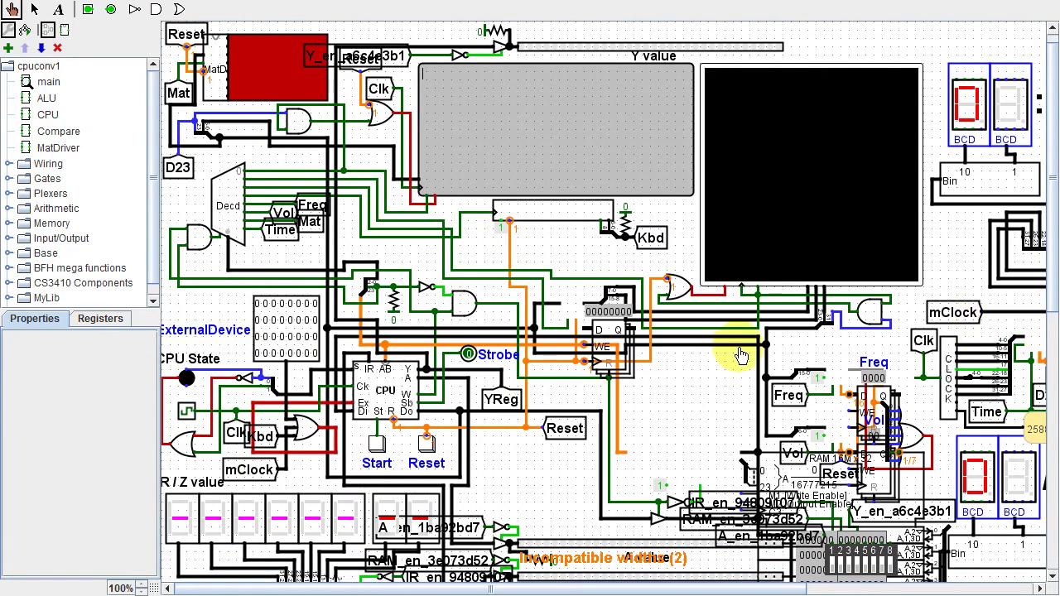
- Open the CPU subcircuit and examine its labels and component layout
left_click(34, 116)
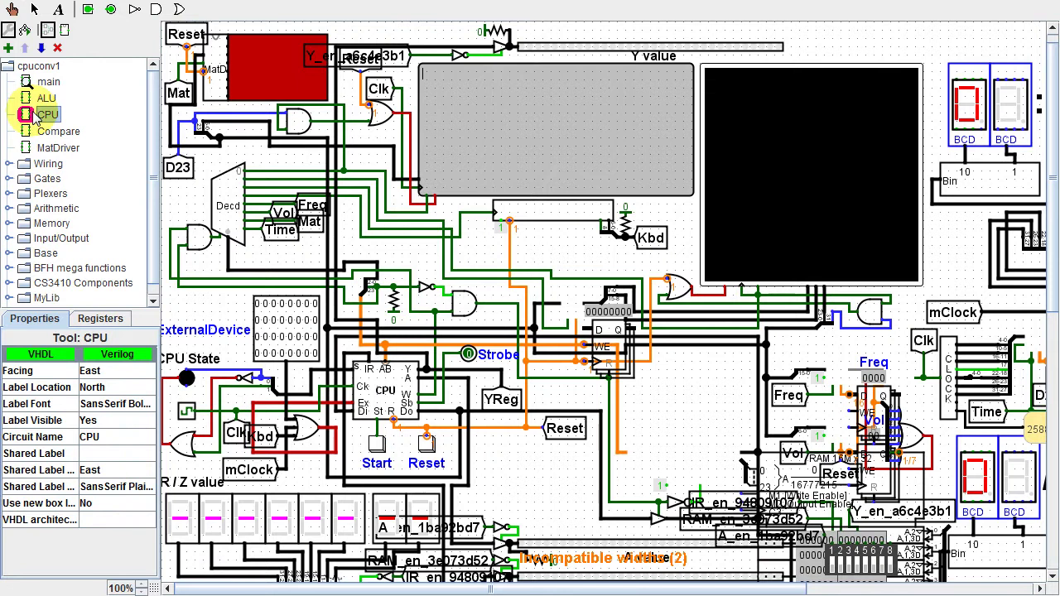
double_click(34, 117)
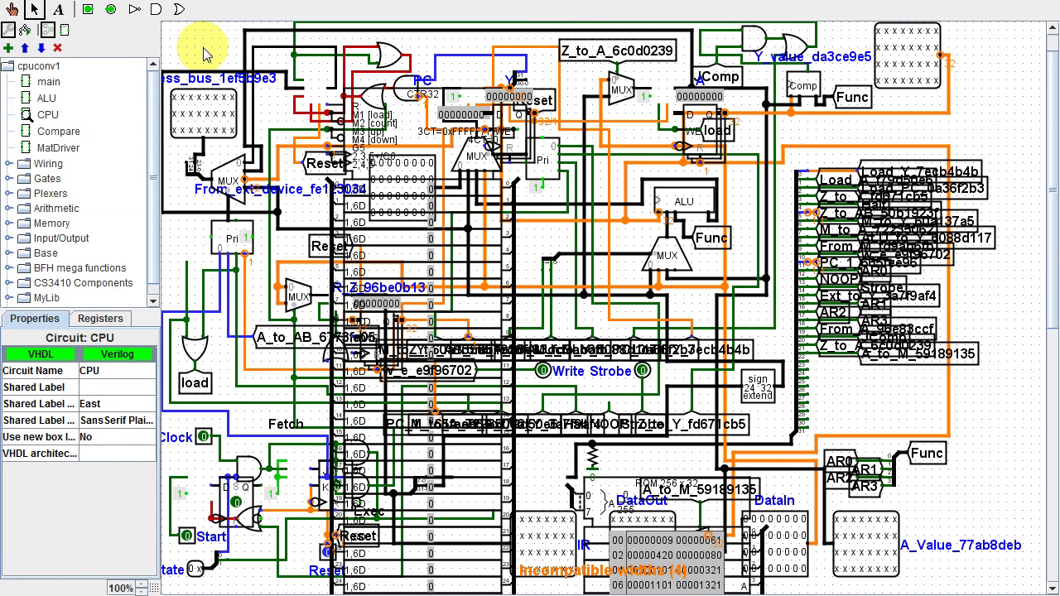
scroll(207, 54, "down", 10)
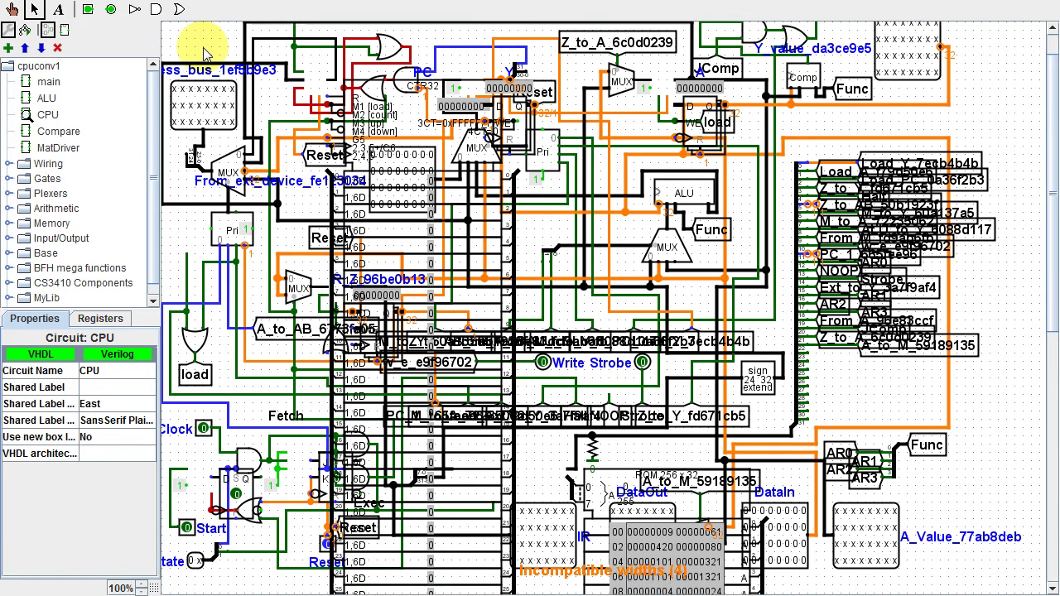
scroll(207, 54, "down", 9)
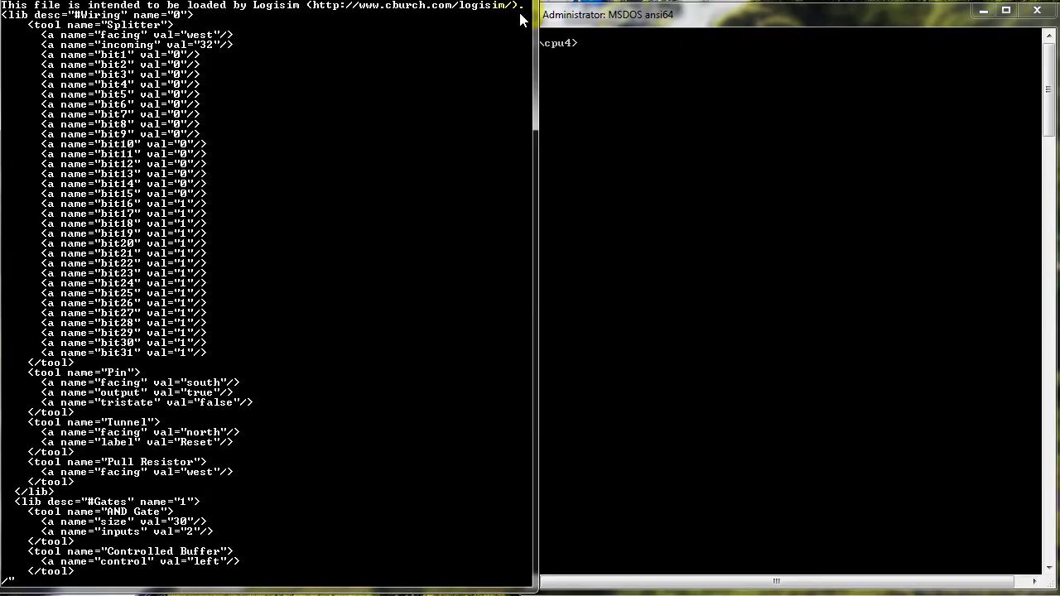
- Search for "label", insert the file "add3" below the Reset tunnel's label, and add the same labelfont line below the Y en tunnel's label
type("label")
type(":")
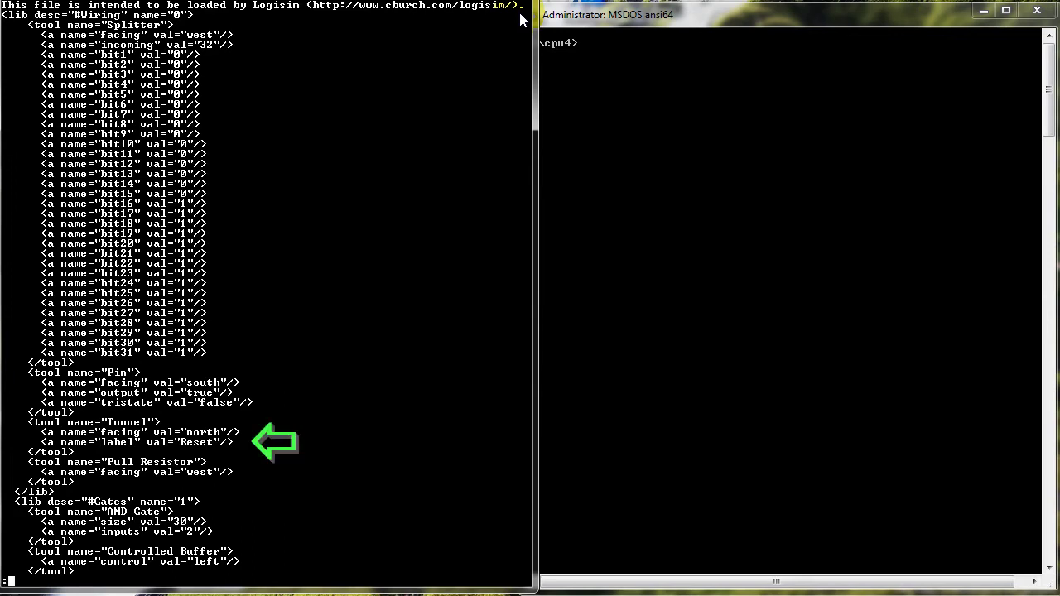
type("r add3")
key("Return")
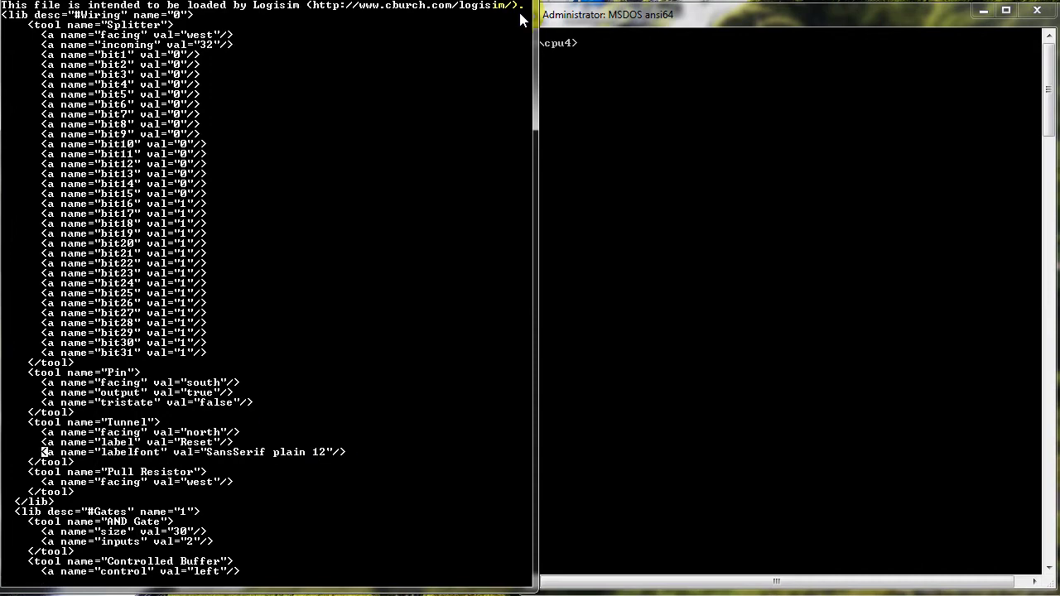
key("n")
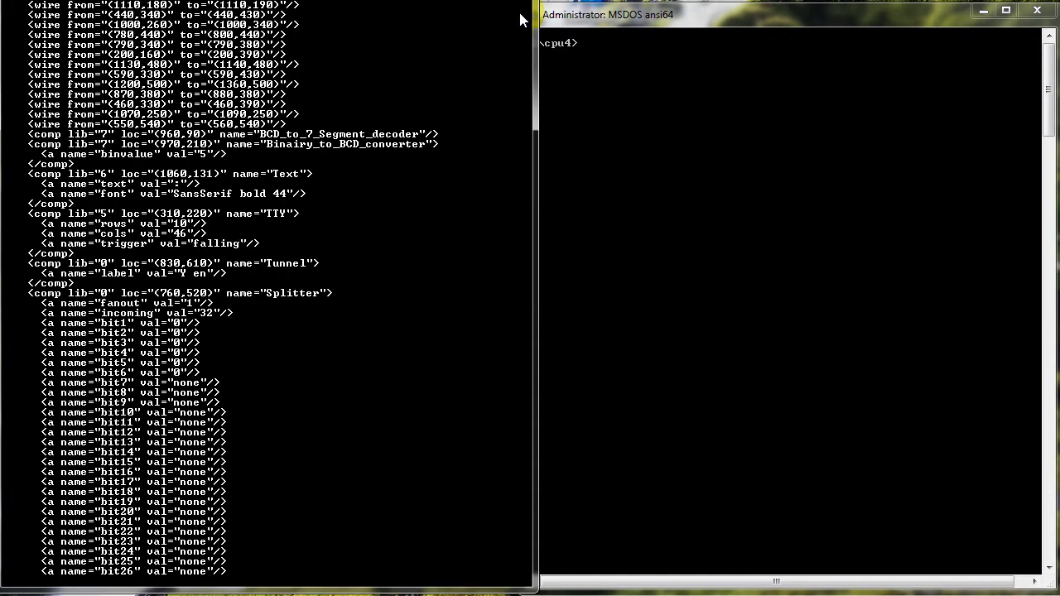
key("p")
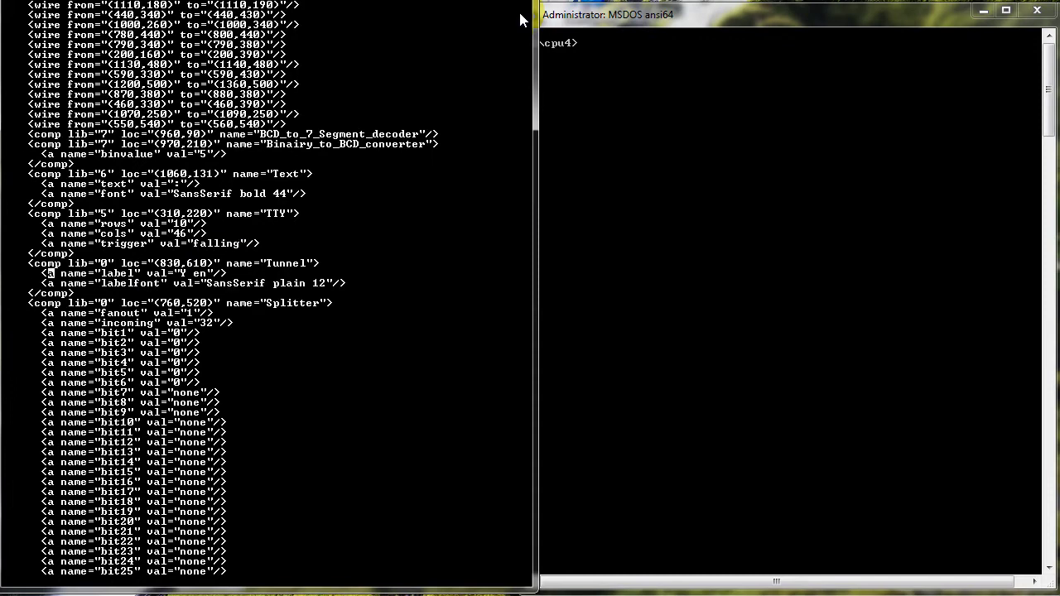
- Replace the space in the tunnel label "Y en" with an underscore
key("Right")
key("Right")
key("Right")
key("Right")
key("Right")
key("Right")
key("Right")
key("Right")
key("Right")
key("Right")
key("Right")
key("Right")
key("Right")
key("Right")
key("Right")
key("Right")
key("Right")
key("Right")
key("Right")
key("Right")
key("r")
key("underscore")
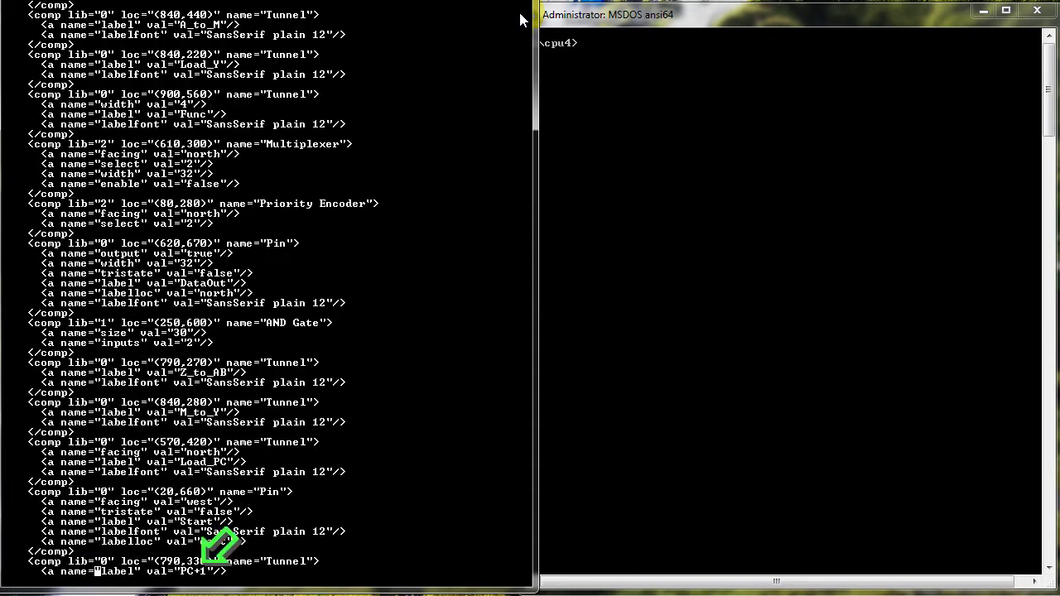
- Add the SansSerif plain 12 labelfont line below the PC+1 tunnel's label and change the label to "PCp1"
key("ctrl+e")
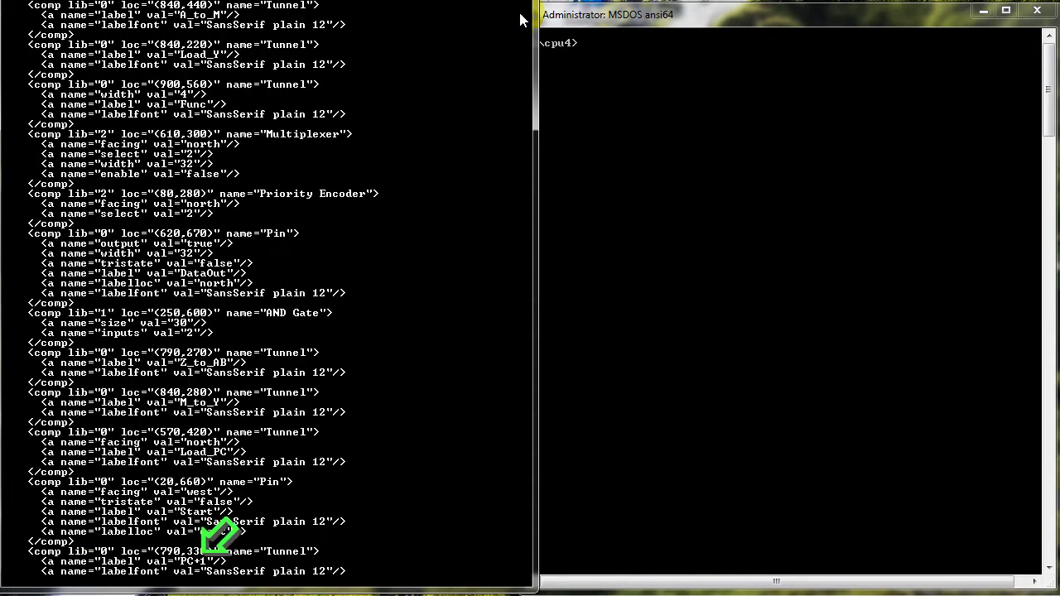
key("l")
key("l")
key("l")
key("l")
key("l")
key("l")
key("l")
key("l")
key("l")
key("l")
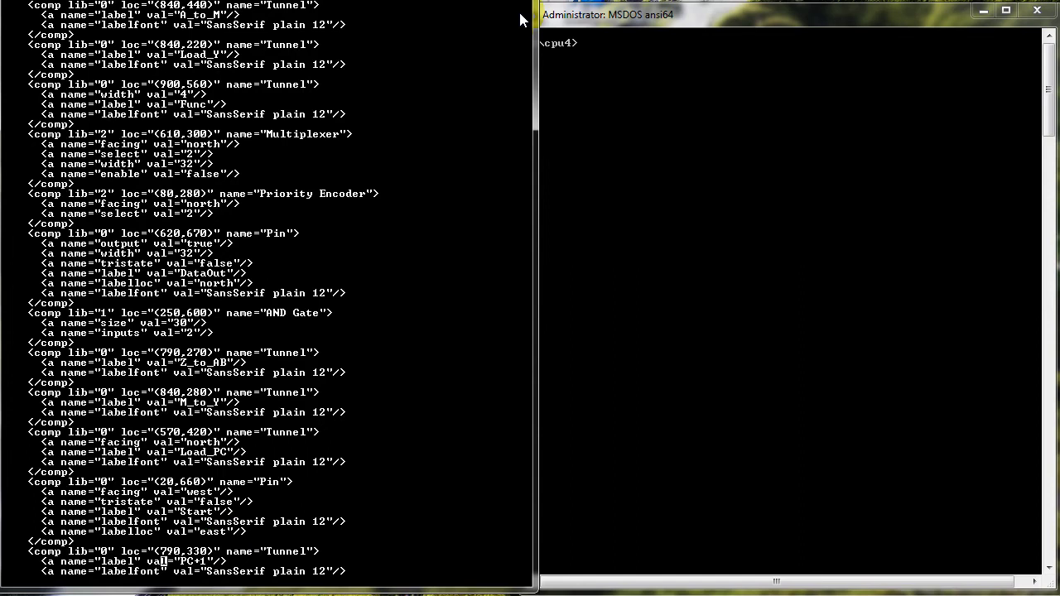
key("r")
key("underscore")
key("n")
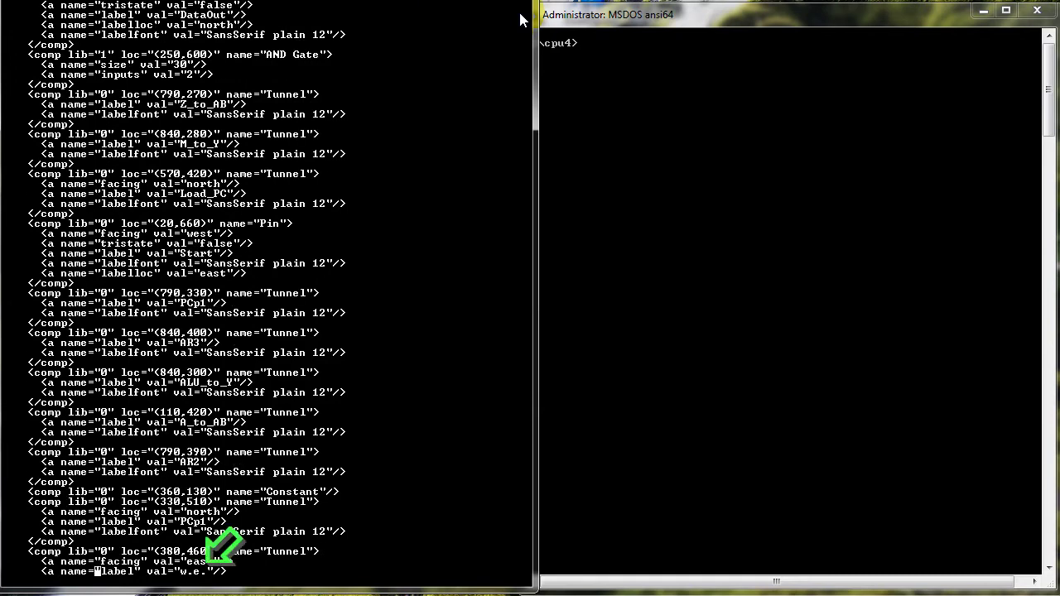
- Add the labelfont line below the "w.e." tunnel's label and change the label to "WE"
key("j")
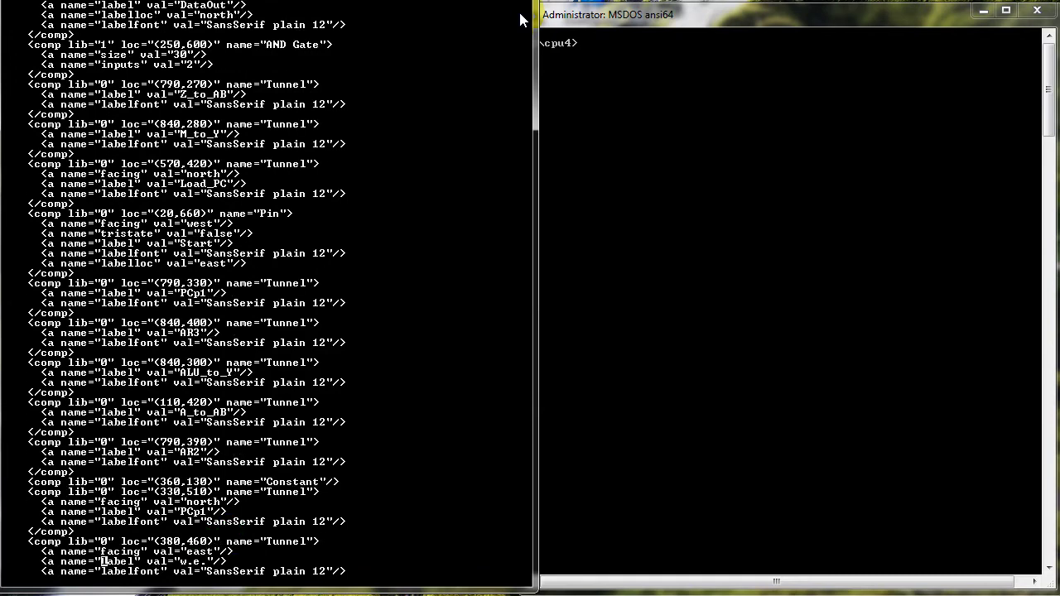
key("w")
key("w")
key("w")
key("l")
key("l")
key("x")
key("x")
key("x")
type("xiWE")
key("Escape")
key("j")
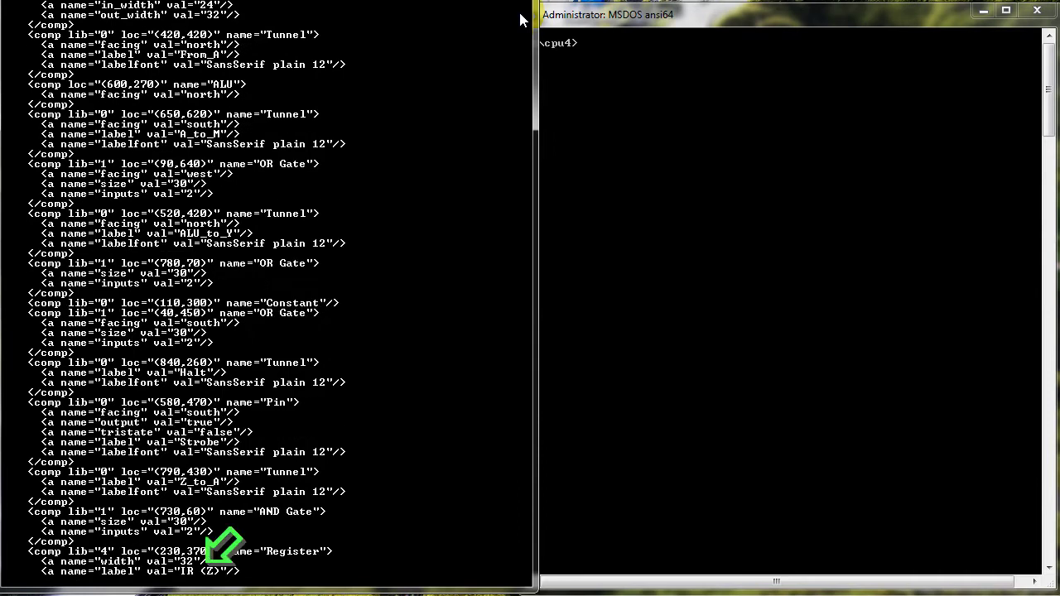
- Add the labelfont line below the "IR (Z)" register's label and change the label to "IR_Z"
key("Return")
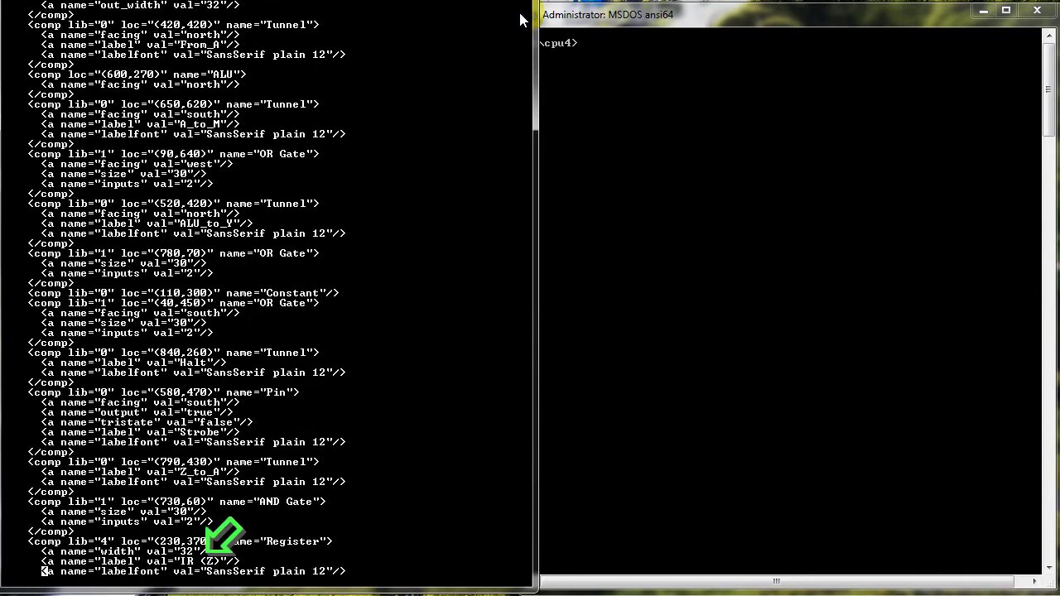
key("k")
key("l")
key("l")
key("l")
key("l")
key("l")
key("l")
key("l")
key("l")
key("l")
key("l")
key("l")
key("l")
key("l")
key("l")
key("l")
key("l")
key("l")
key("l")
key("l")
key("l")
key("l")
key("l")
key("x")
type("x")
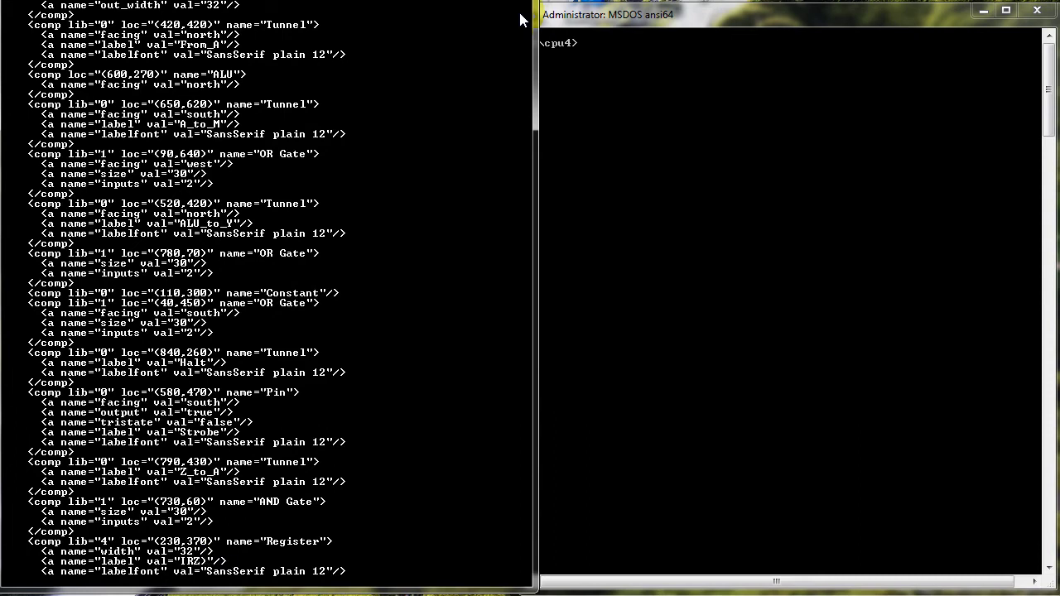
type("i_")
key("Escape")
key("l")
key("l")
key("x")
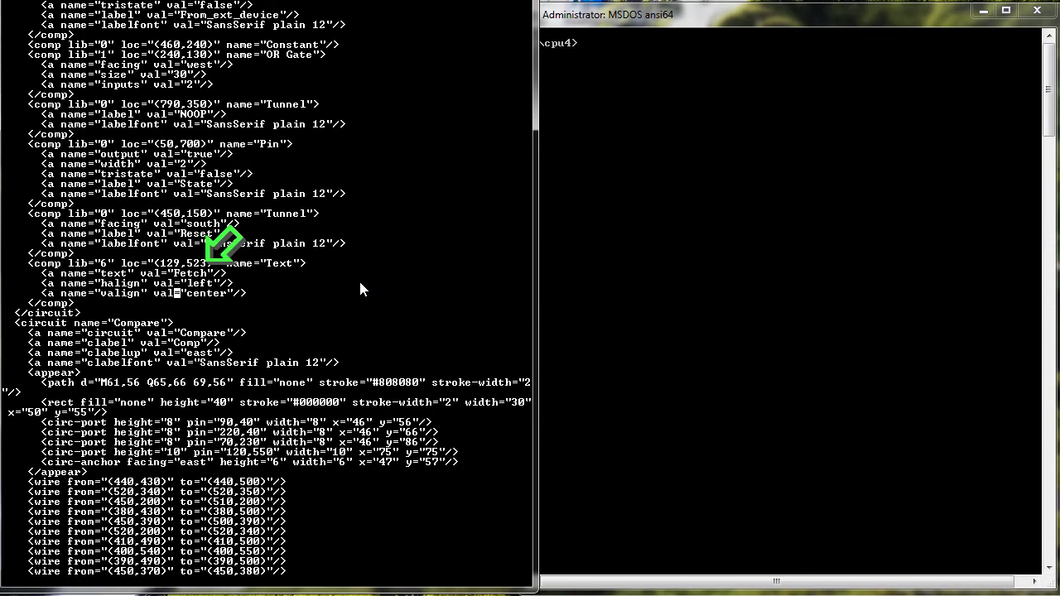
- Add a SansSerif bold 12 font line below the valign attribute of the Fetch and Exec text components
type(":r add")
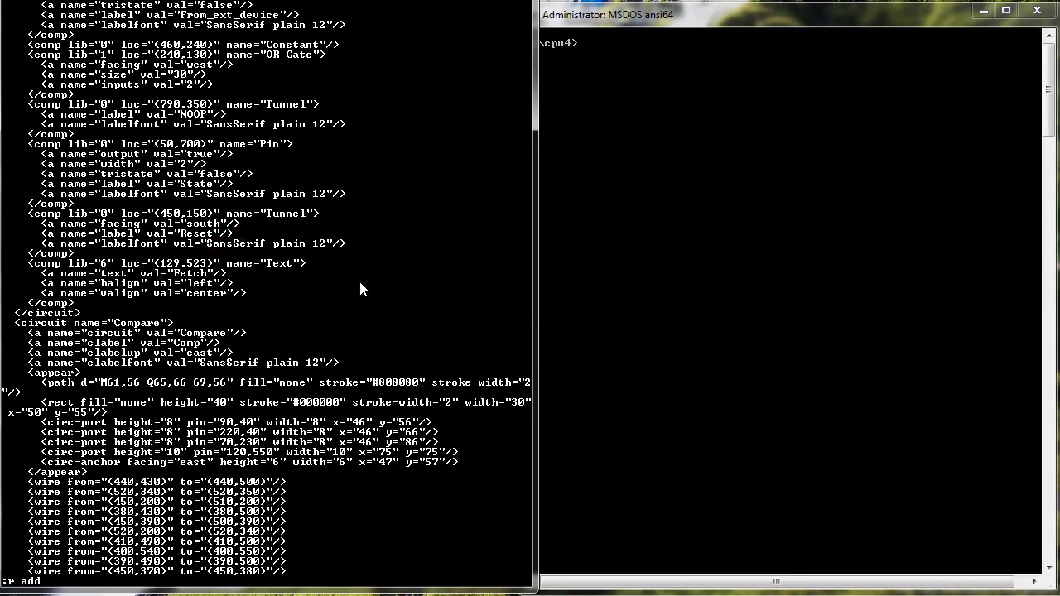
key("Return")
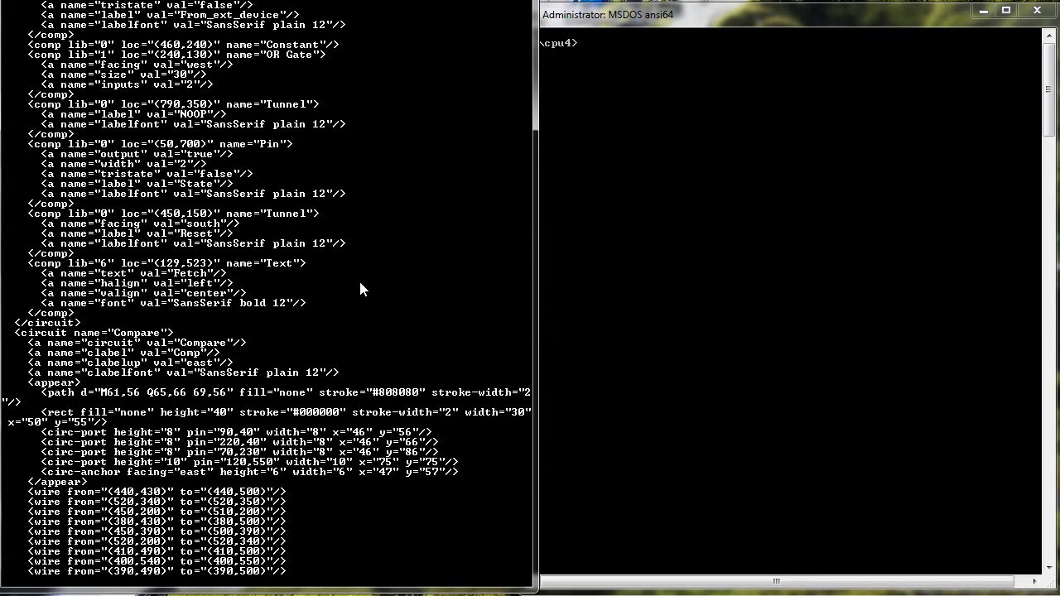
key("n")
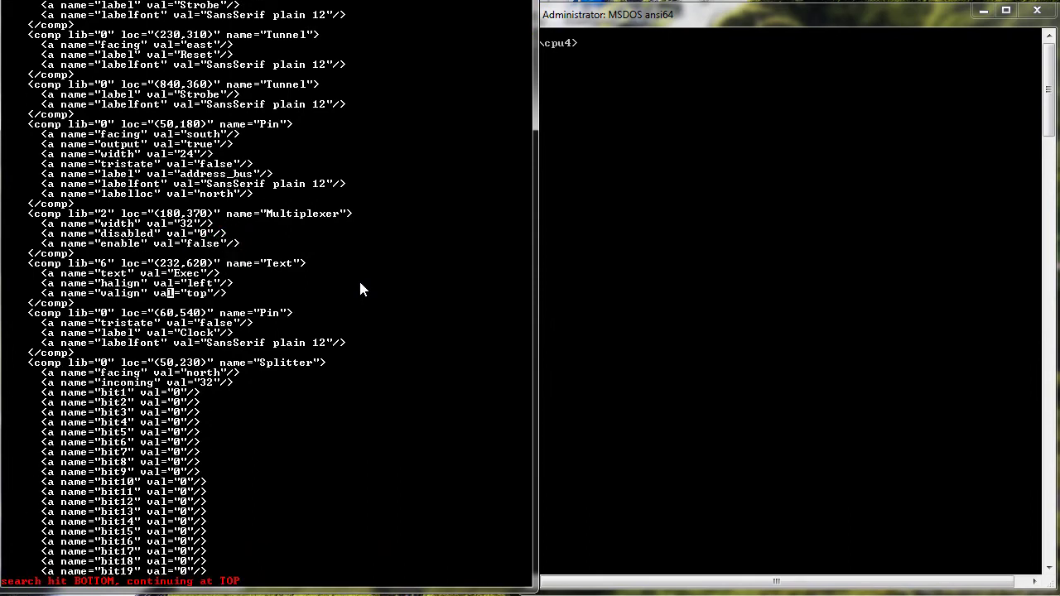
key("p")
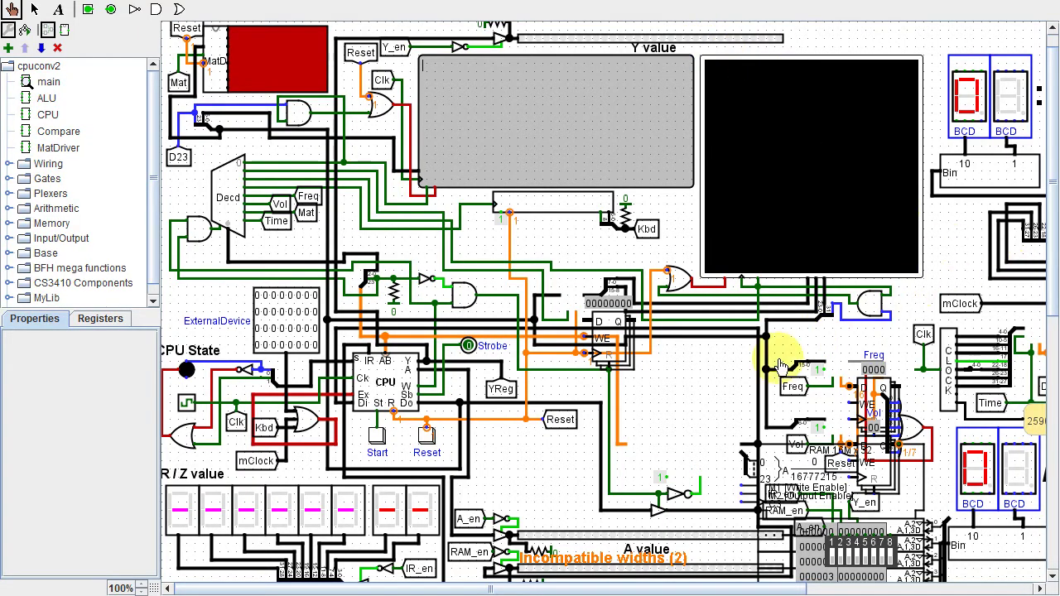
- Examine the converted main circuit of cpuconv2 across its width, and open the CPU subcircuit
scroll(782, 364, "right", 10)
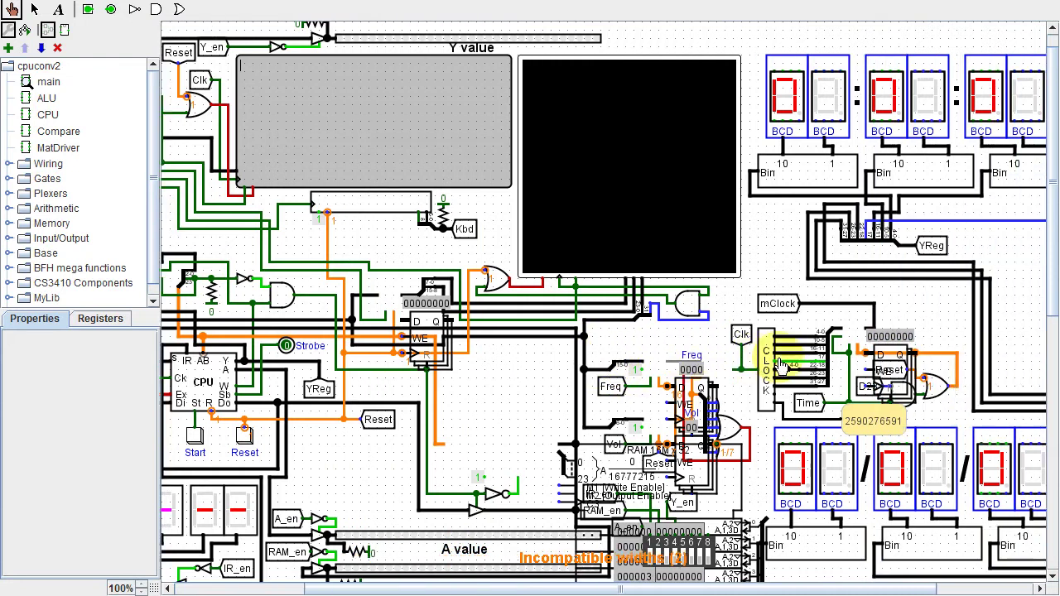
scroll(781, 364, "left", 10)
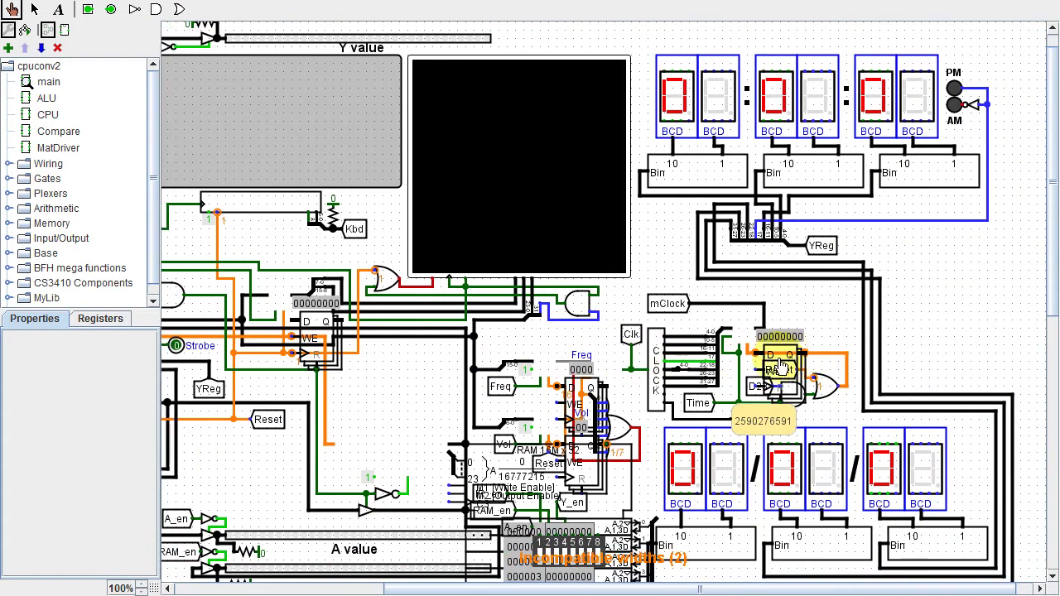
scroll(782, 365, "left", 1)
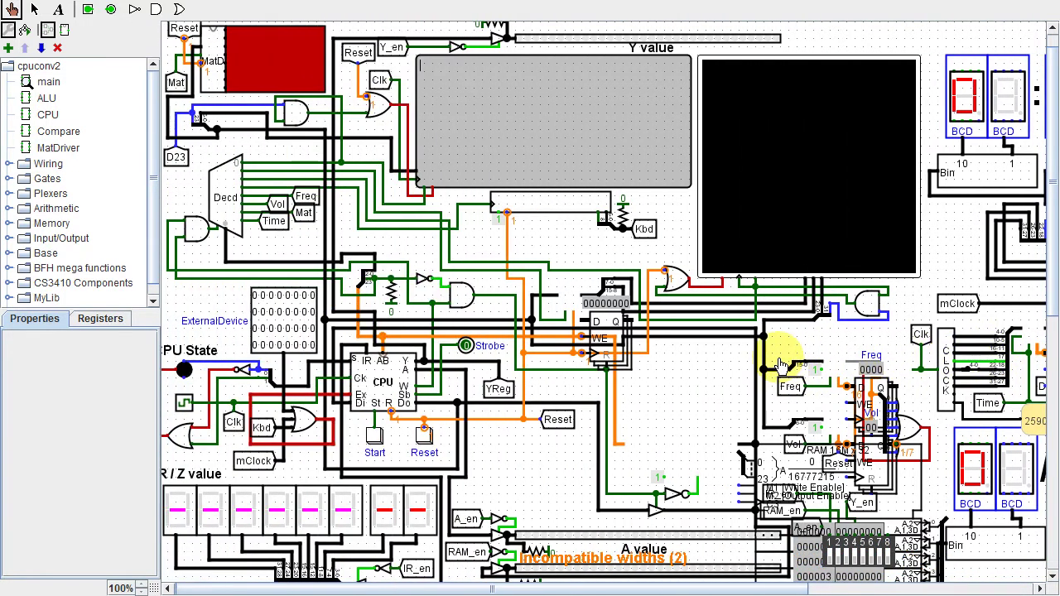
scroll(781, 364, "left", 1)
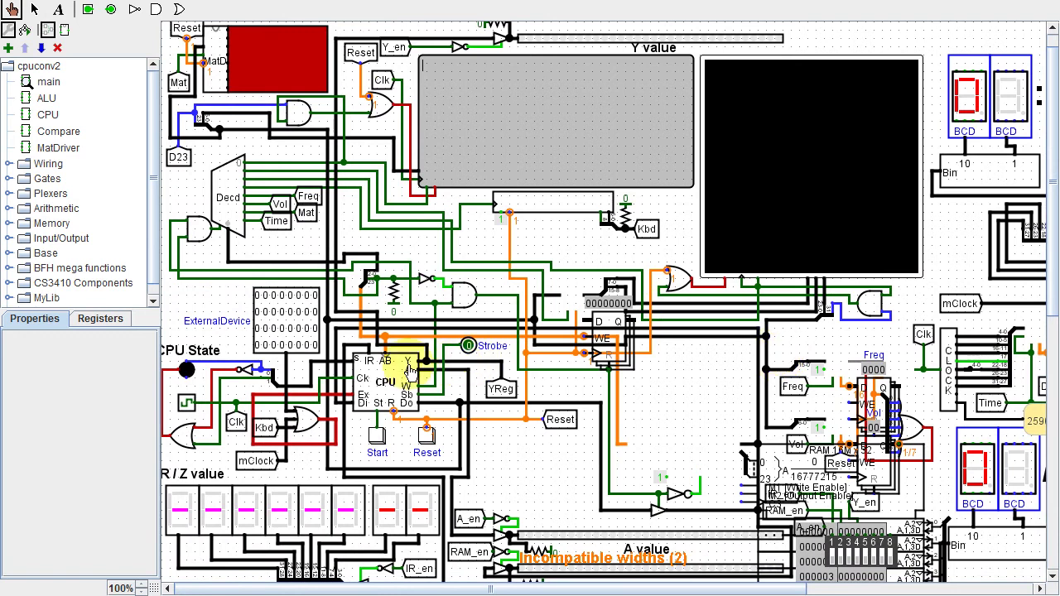
double_click(48, 115)
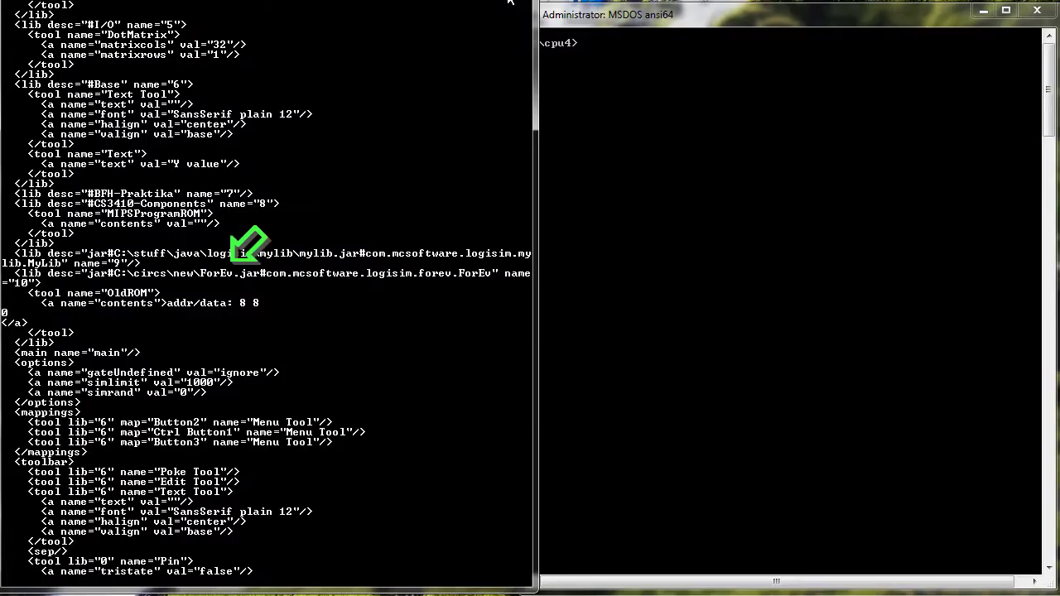
- Check the library number given at the end of the ForEv.jar library line
key("Right")
key("Right")
key("Right")
key("Right")
key("Right")
key("Right")
key("Right")
key("Right")
key("Right")
key("Right")
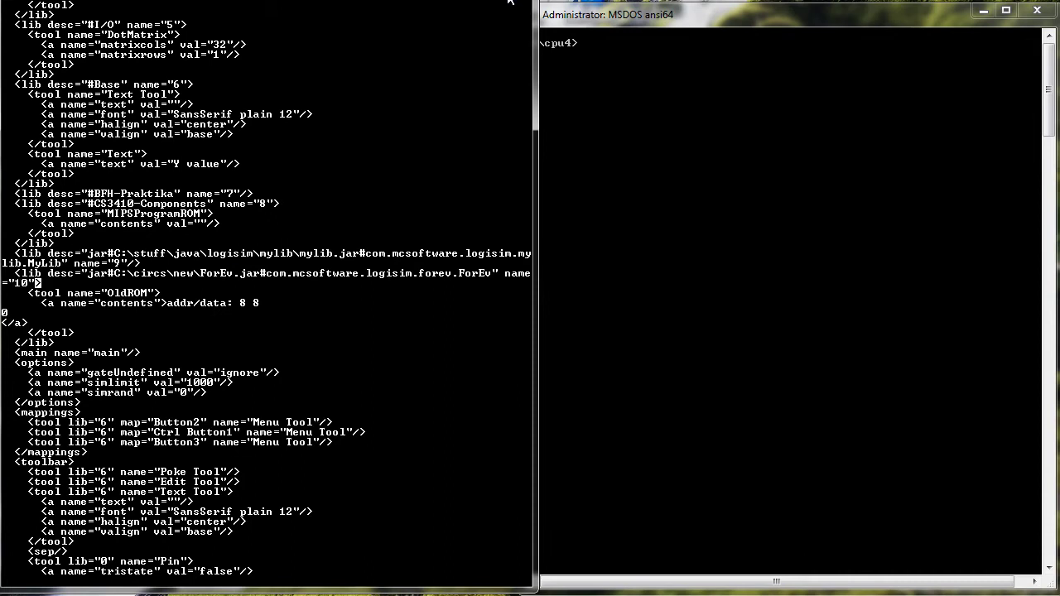
- Search from the start of the file for lib="4" and set the library number of the register at (1070,400) to 10
key("ctrl+Home")
type("/")
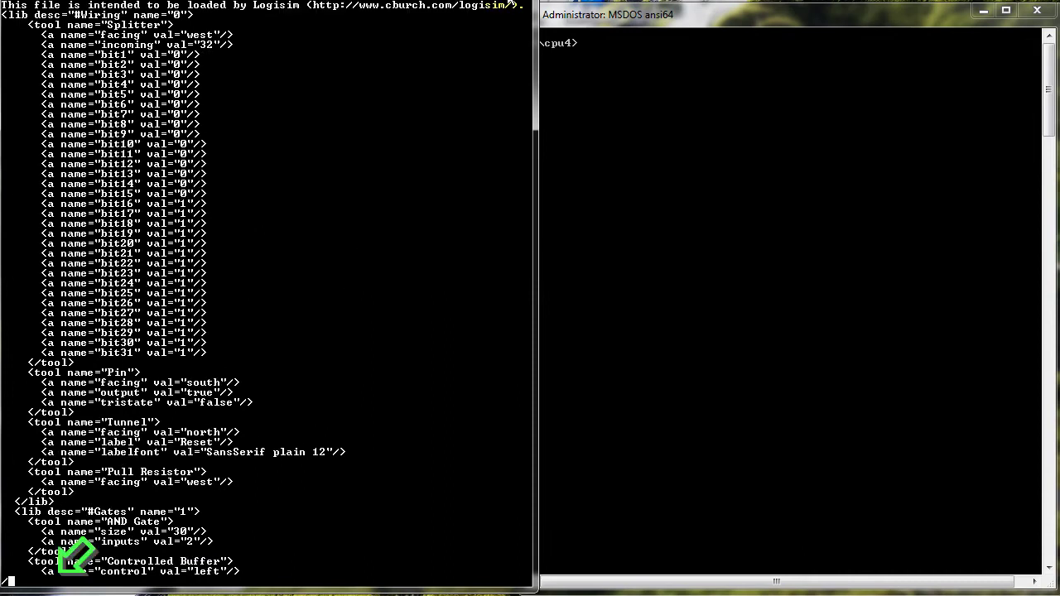
type("lib=")
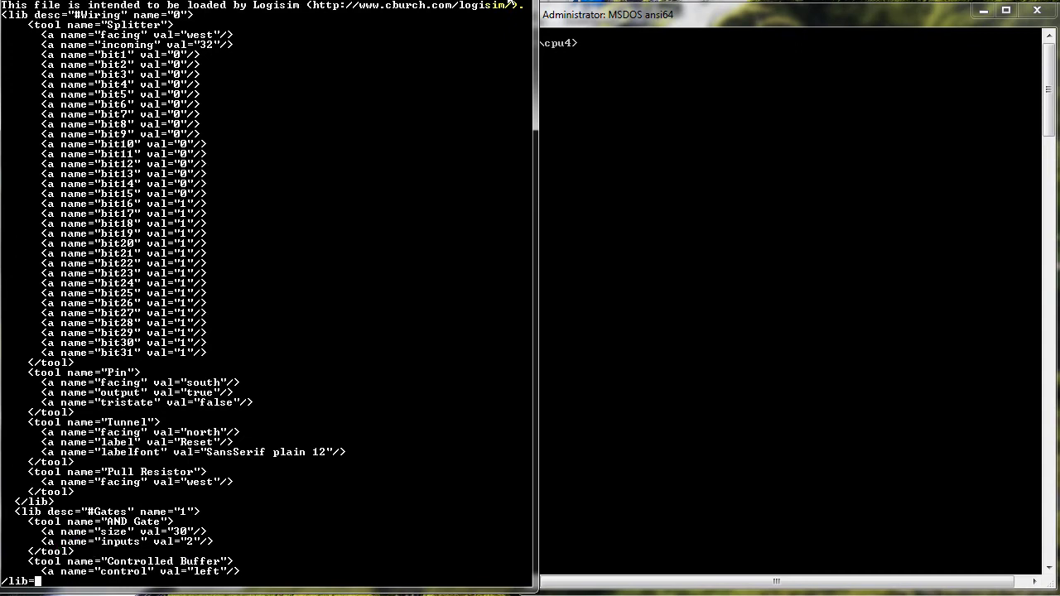
type("\"4\"")
key("Return")
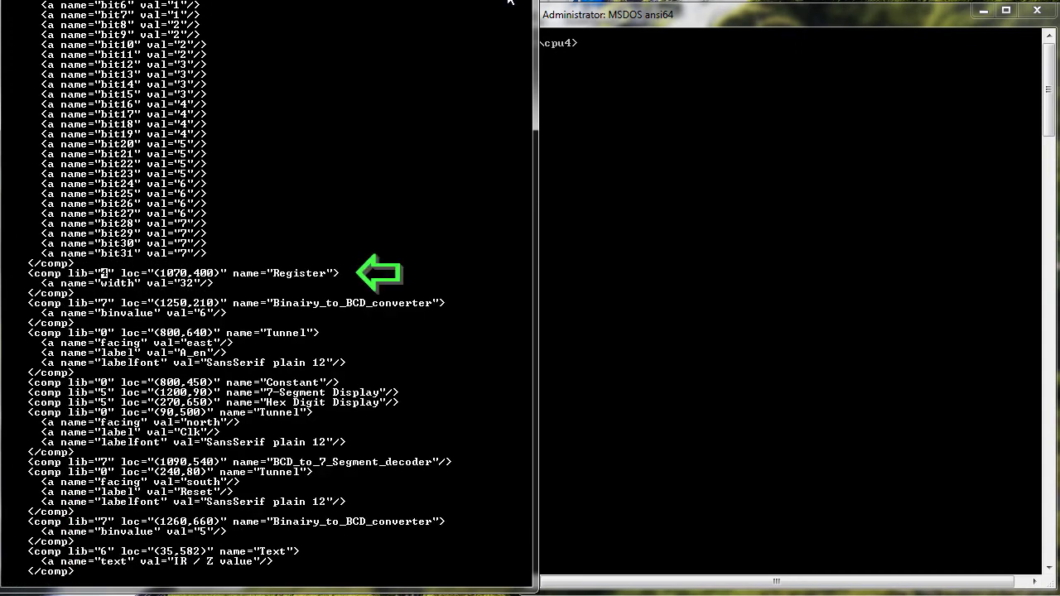
type("s")
type("10")
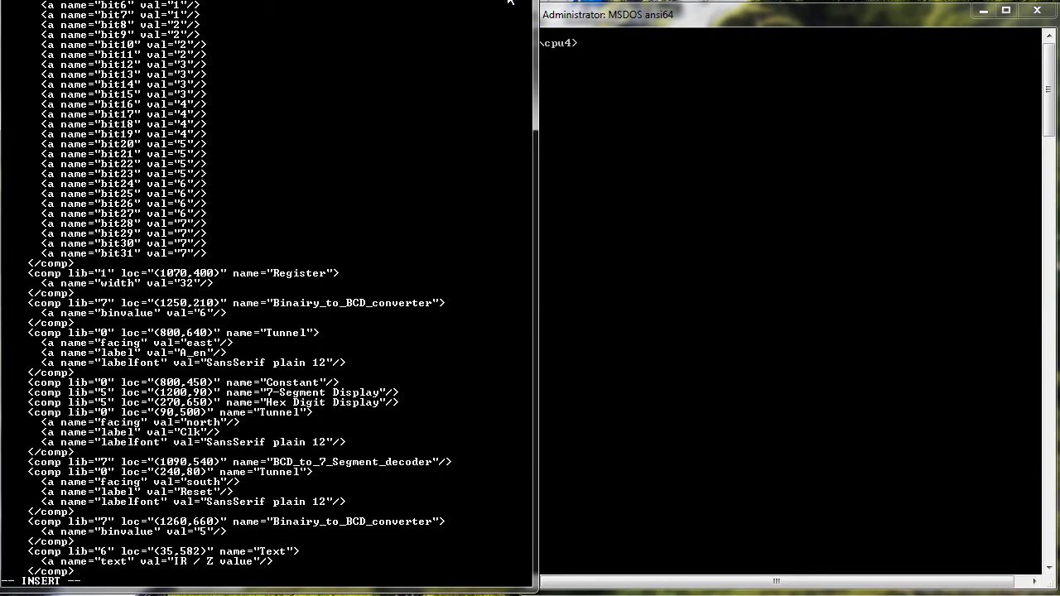
key("Escape")
- Change the component name of the register at (1070,400) to "OldRegister"
key("e")
key("e")
key("e")
key("e")
key("e")
key("e")
key("e")
key("e")
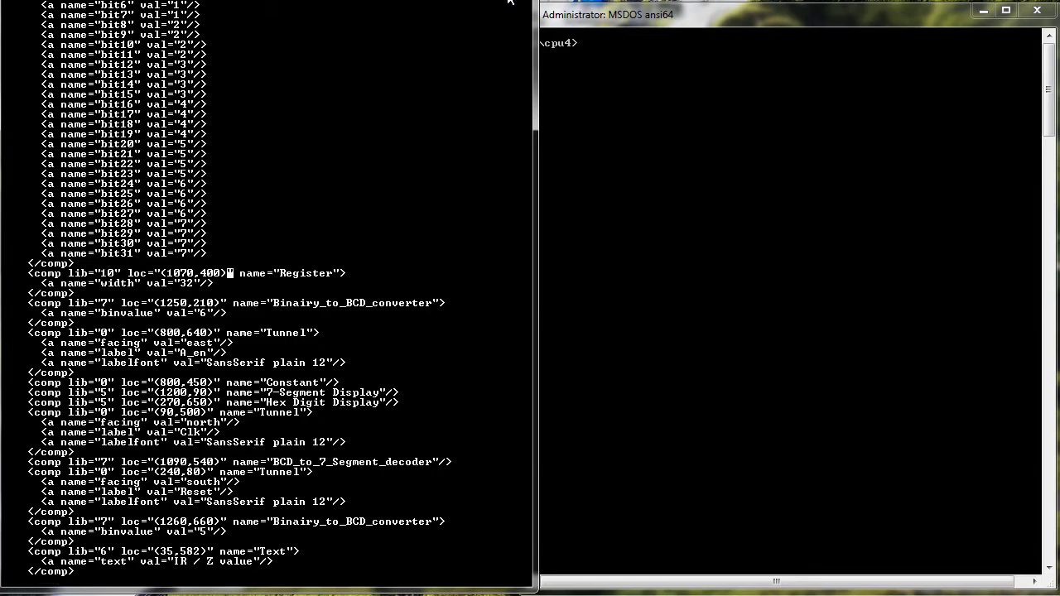
type("iOld")
key("Escape")
- Find the lib="4" RAM component at (700,540) and set its library number to 10
key("n")
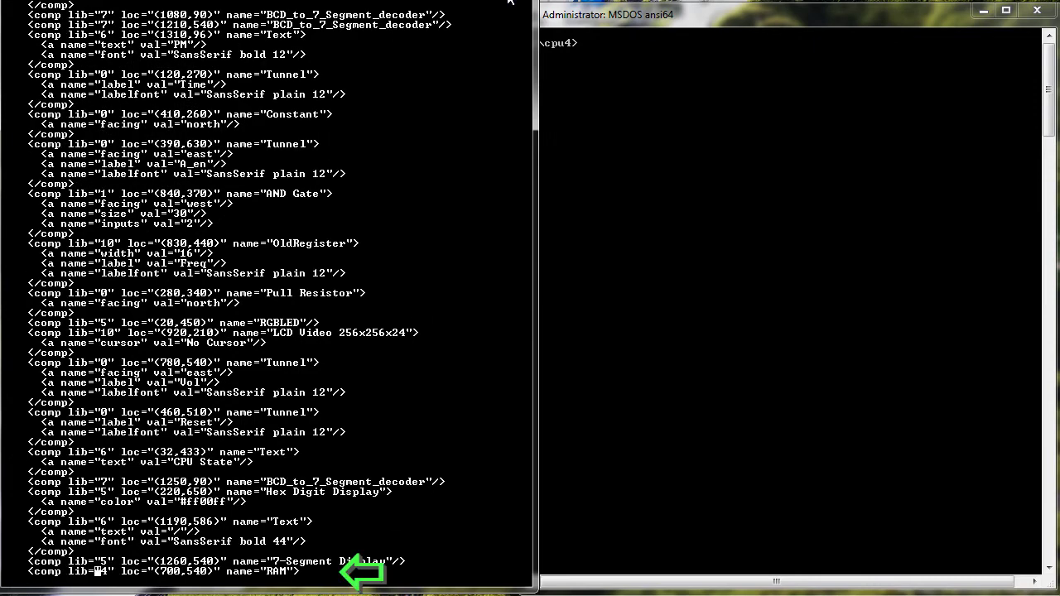
key("l")
key("x")
type("ib=\"1")
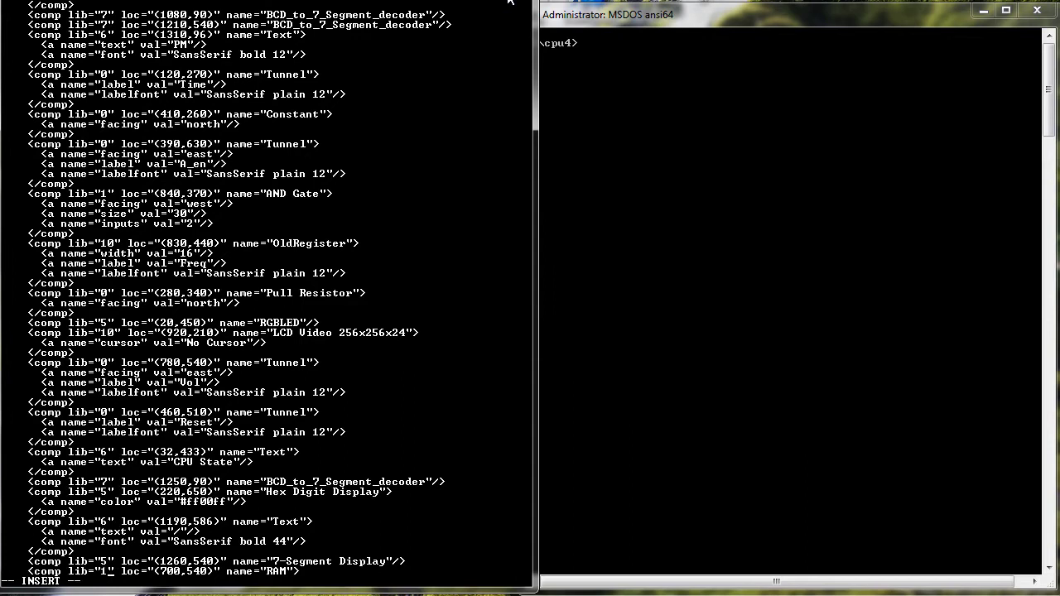
type("0")
key("Escape")
- Change the component name of the RAM at (700,540) to "OldRAM"
key("l")
key("l")
key("l")
key("l")
key("l")
key("l")
key("l")
key("l")
key("l")
key("l")
key("l")
key("l")
key("l")
key("l")
key("l")
key("l")
key("l")
key("l")
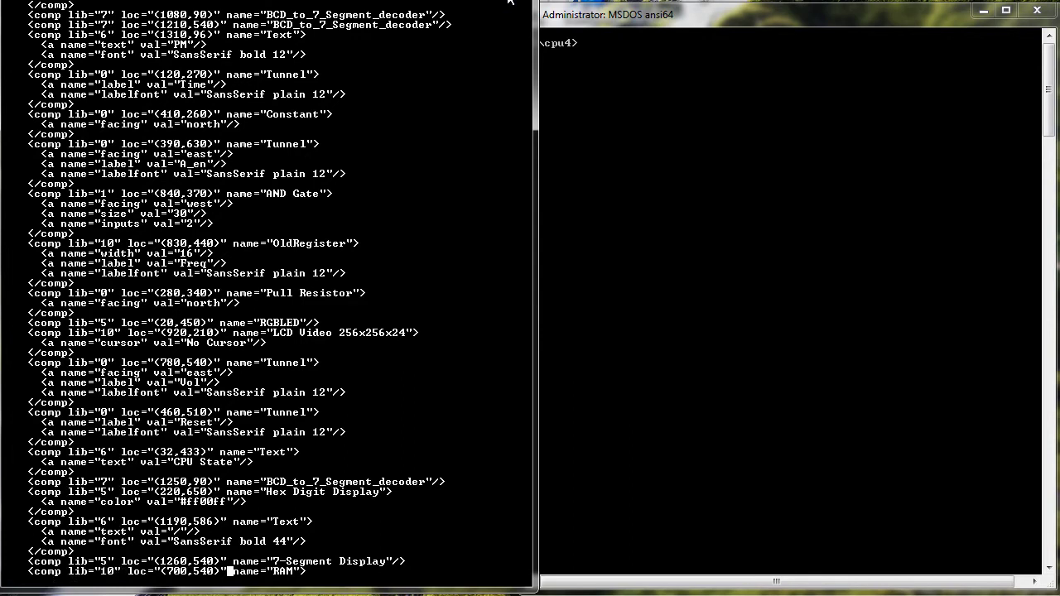
key("l")
key("l")
key("l")
key("l")
key("l")
key("l")
type("ame=\"Old")
key("Escape")
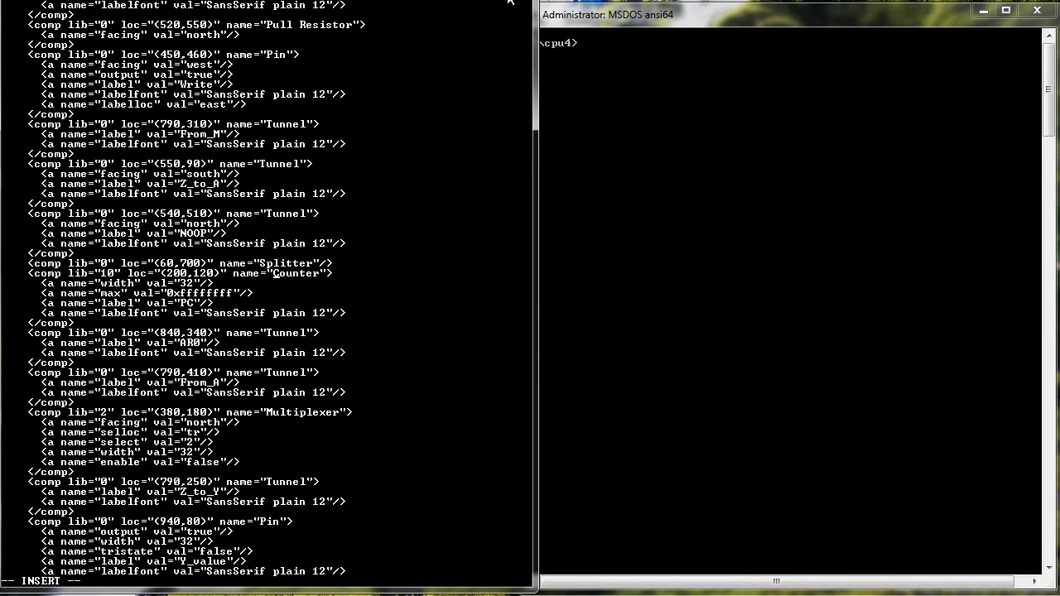
- Change the component names of the PC counter to "OldCounter" and the ROM at (490,590) to "OldROM"
type("Old")
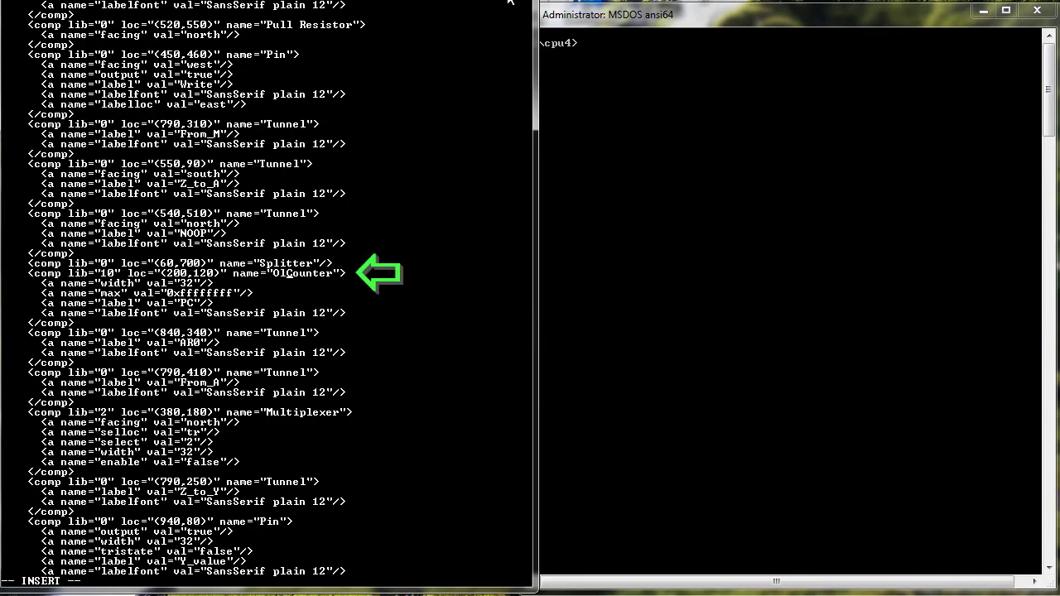
key("Escape")
key("n")
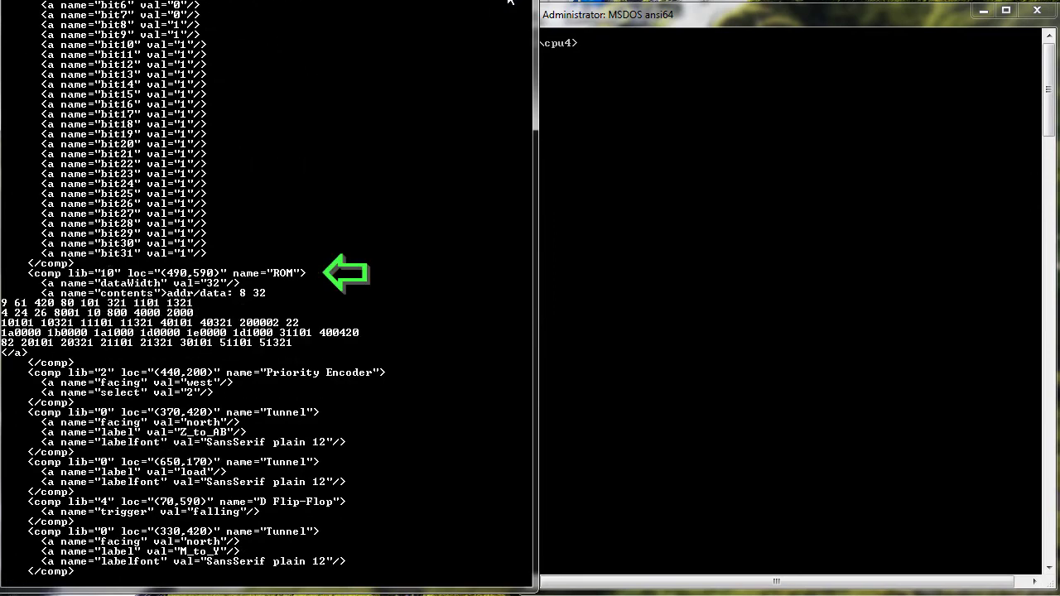
type("iOld")
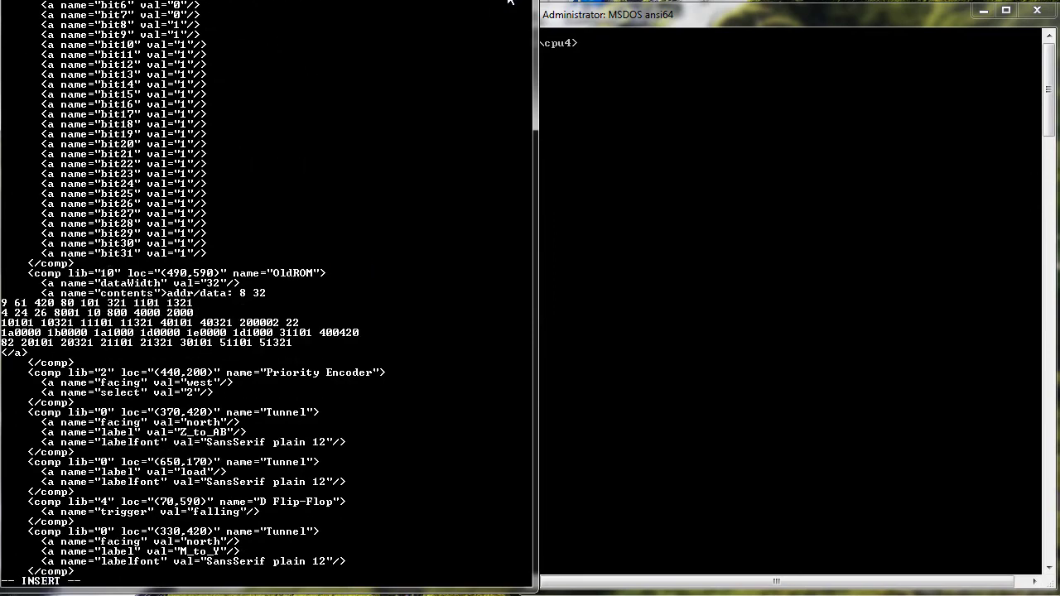
key("Escape")
- Search for the next lib="4" and set the library number of the D Flip-Flop at (70,590) to 10
key("slash")
type("lib=\"4\"")
key("l")
key("l")
key("l")
key("l")
type("x")
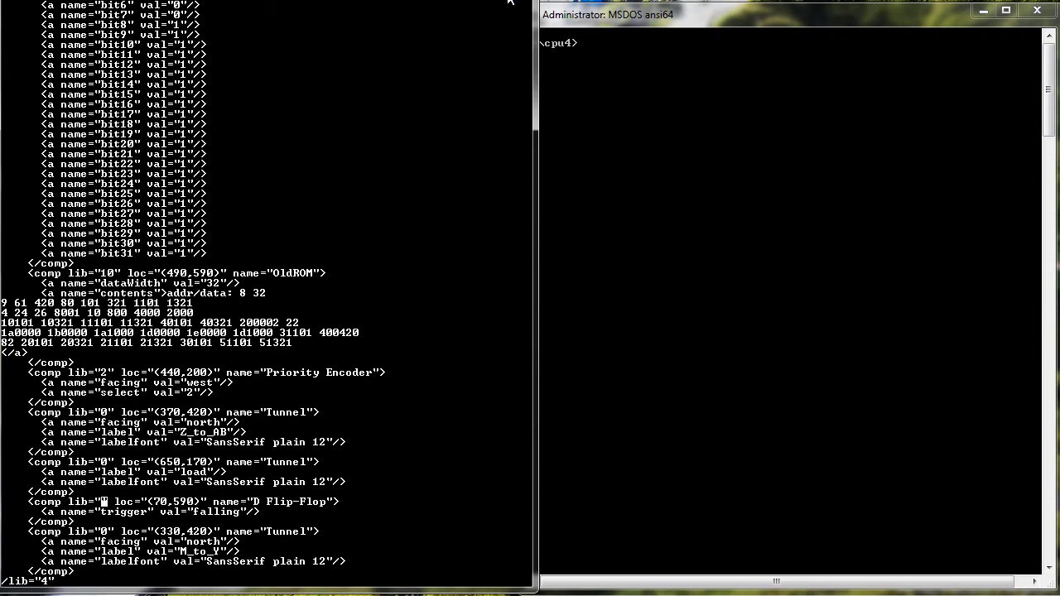
type("i12")
key("Escape")
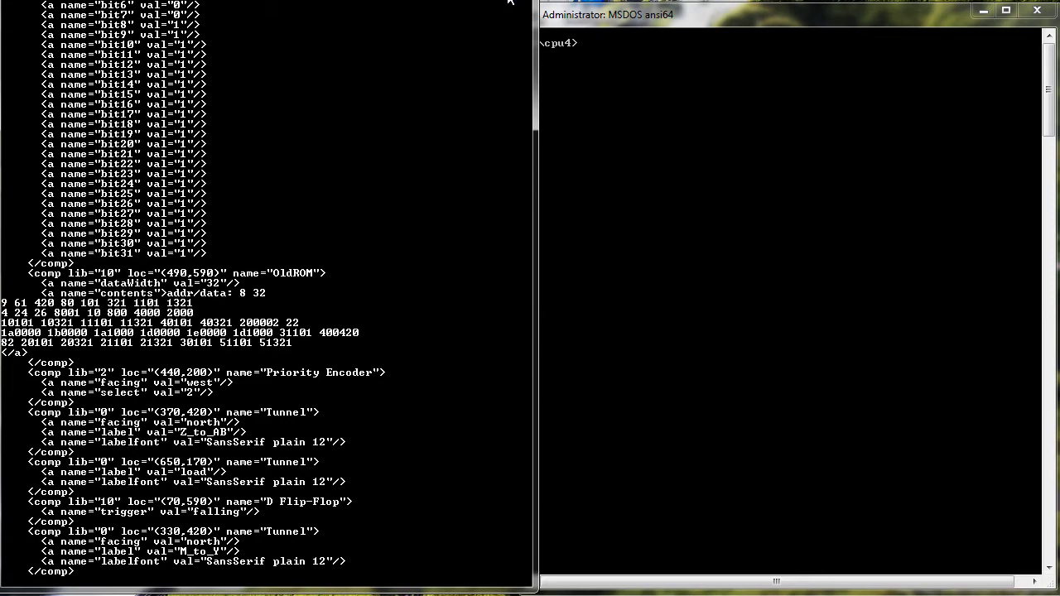
- Prefix the component name of the D Flip-Flop at (70,590) with "Old"
key("l")
key("l")
key("l")
key("l")
key("l")
key("l")
key("l")
key("l")
key("l")
key("l")
key("l")
key("l")
key("l")
key("l")
key("l")
key("l")
key("l")
type("iOld")
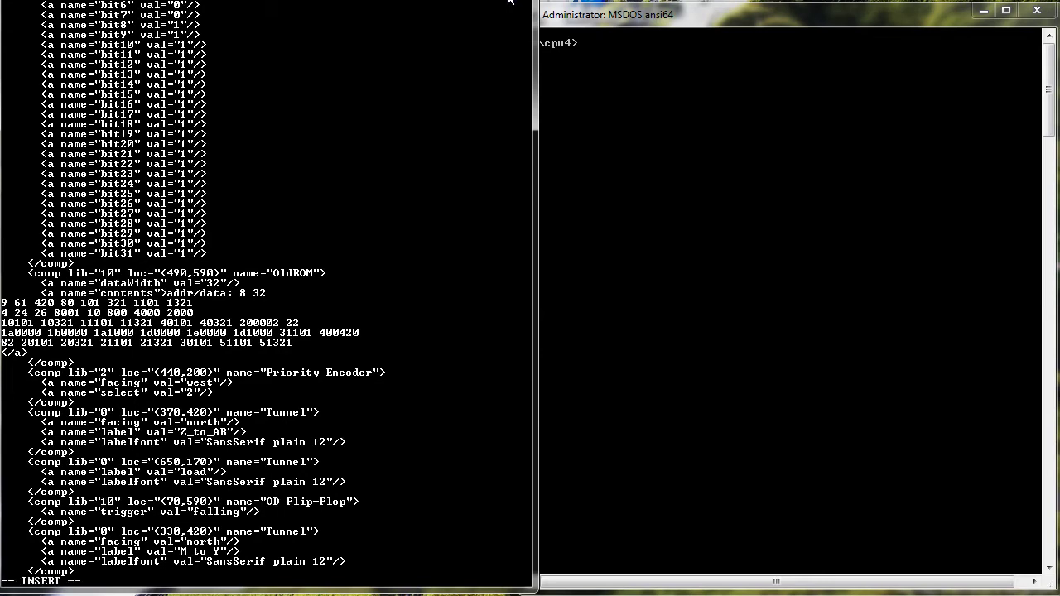
key("Escape")
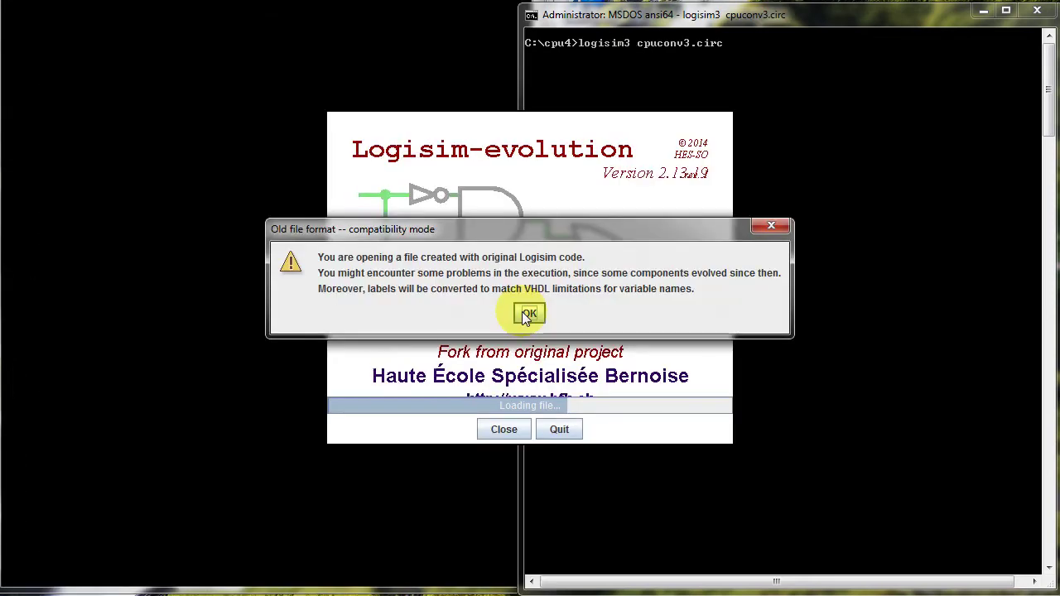
- Accept the old file format notice for cpuconv3.circ in Logisim Evolution and examine the main circuit across its width
left_click(529, 315)
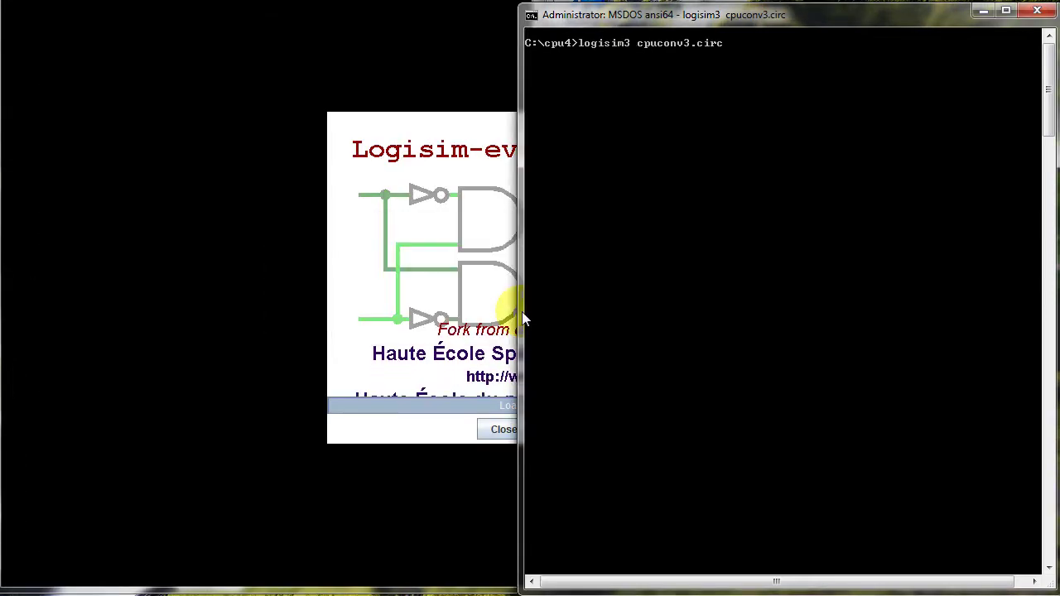
left_click(523, 319)
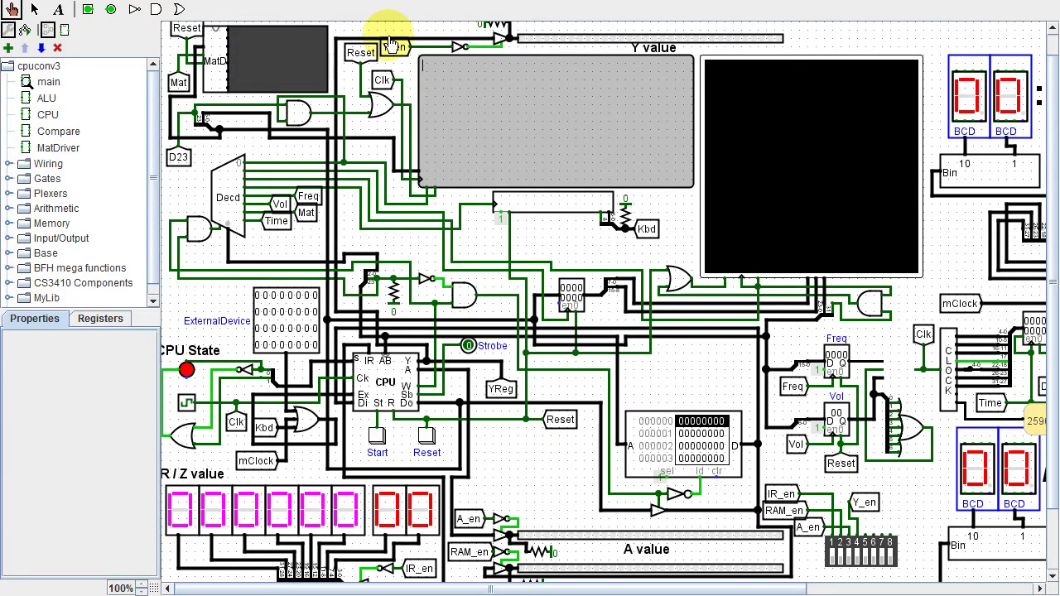
scroll(392, 43, "right", 5)
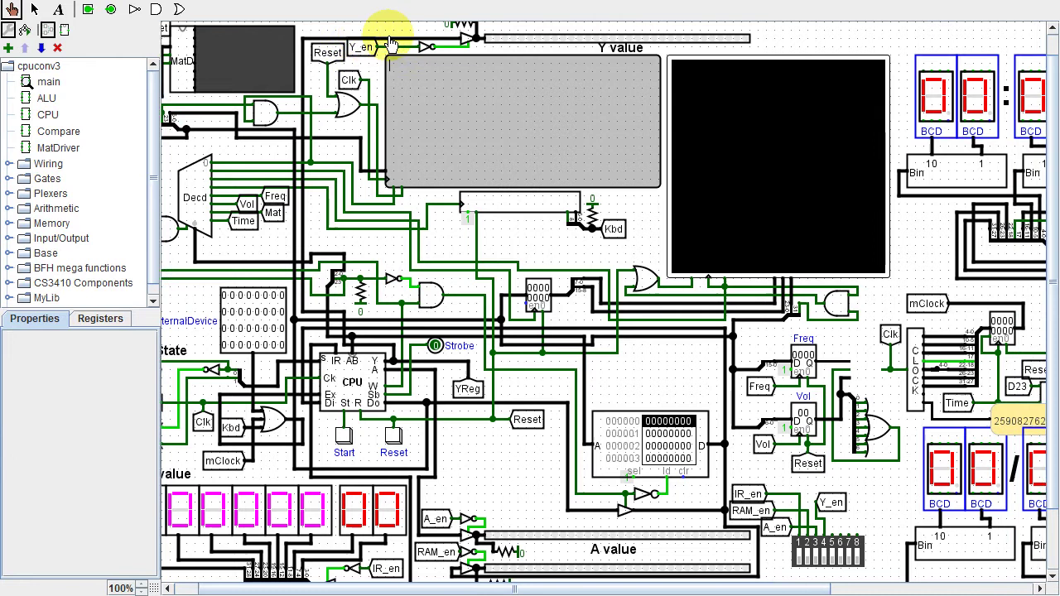
scroll(392, 43, "right", 2)
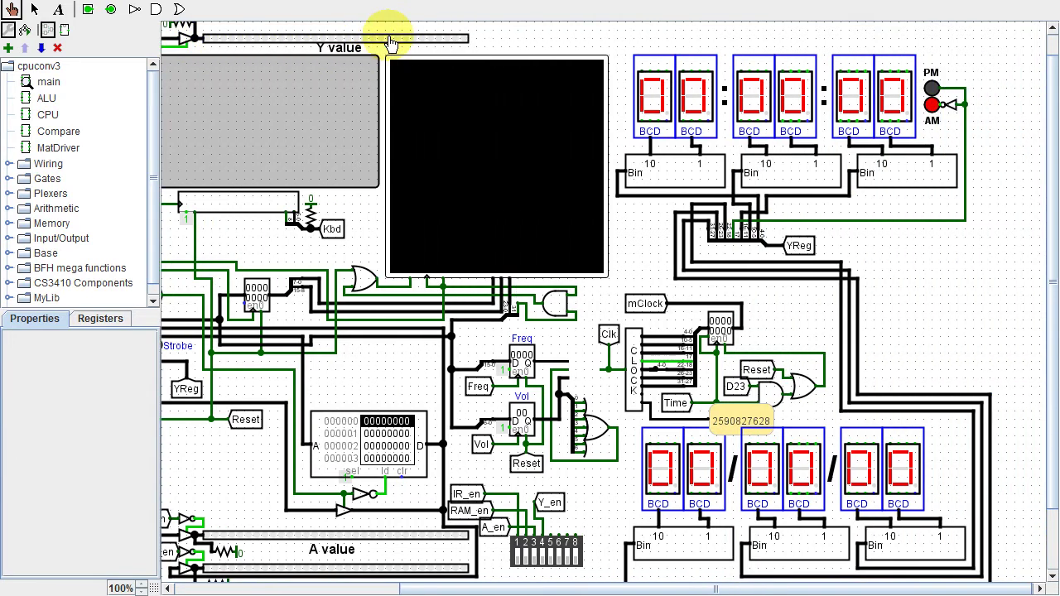
scroll(383, 41, "left", 7)
- Inspect the CPU, Compare, MatDriver and ALU subcircuits in turn, and return to the main circuit
double_click(43, 114)
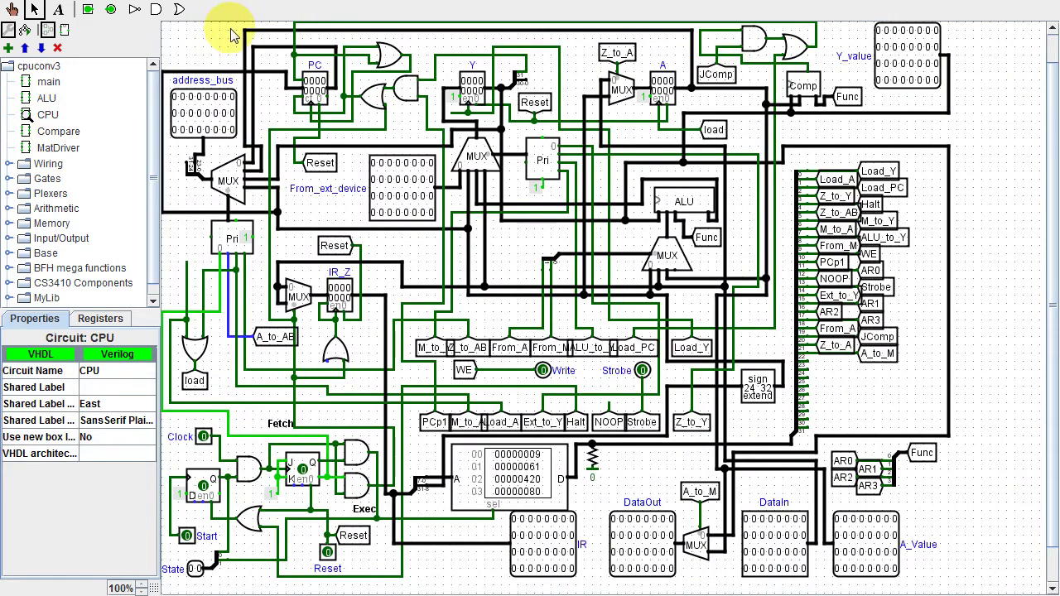
left_click(56, 135)
double_click(57, 135)
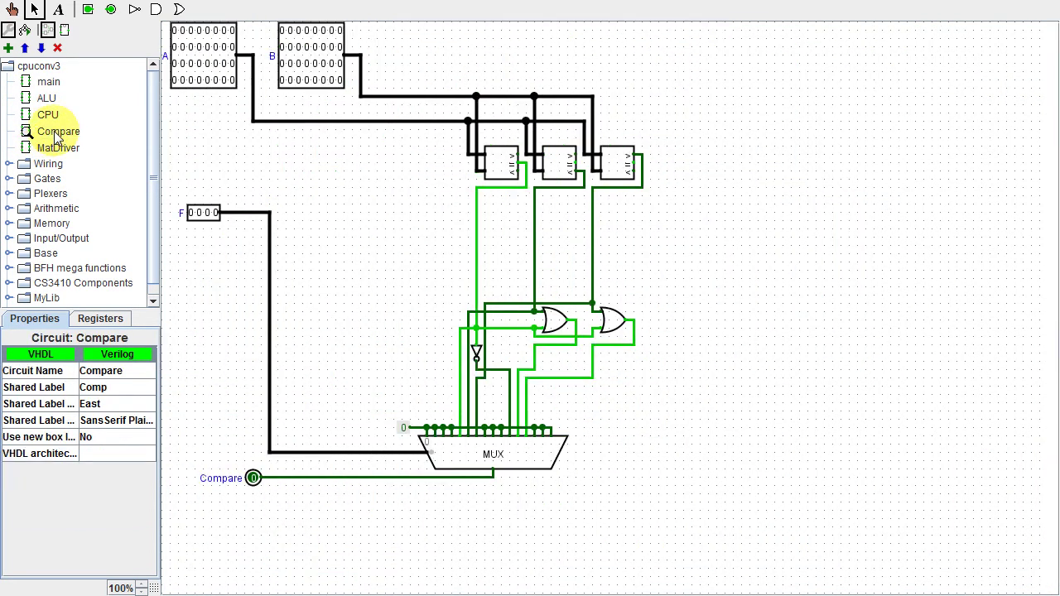
left_click(49, 147)
double_click(48, 149)
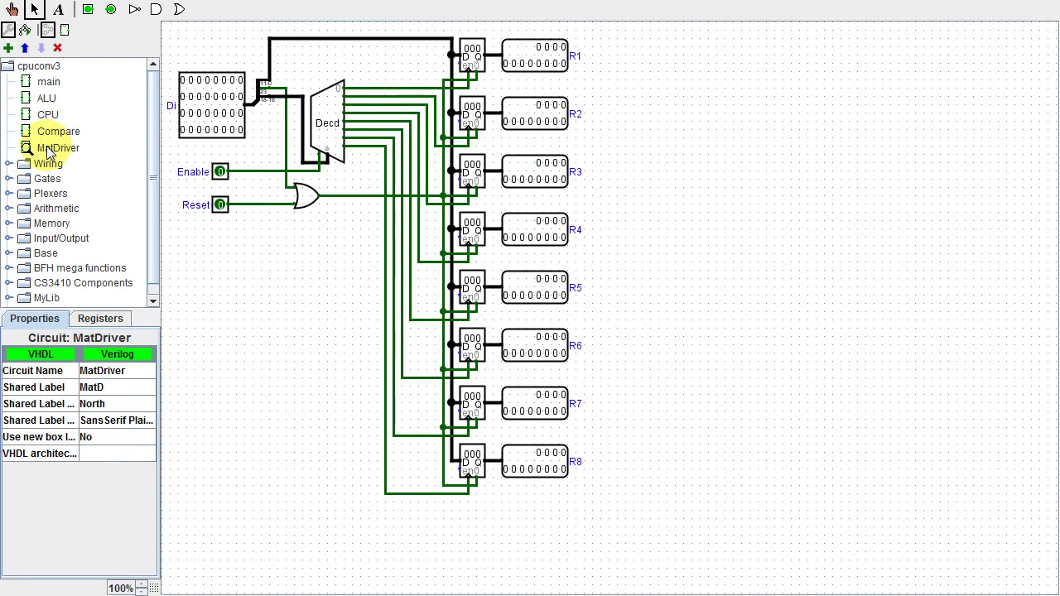
left_click(47, 98)
double_click(48, 99)
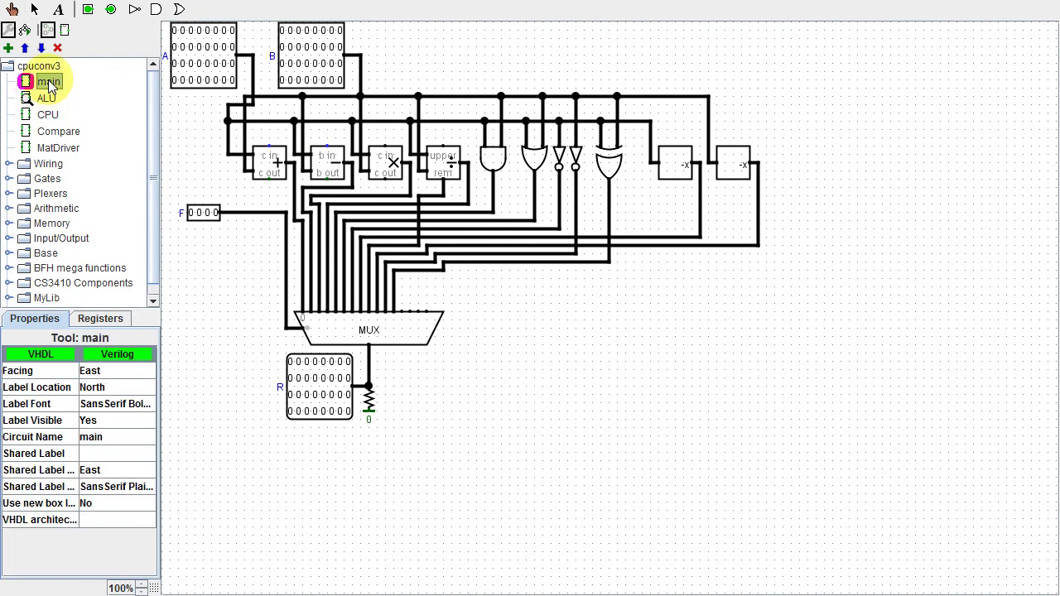
double_click(50, 84)
scroll(360, 63, "down", 3)
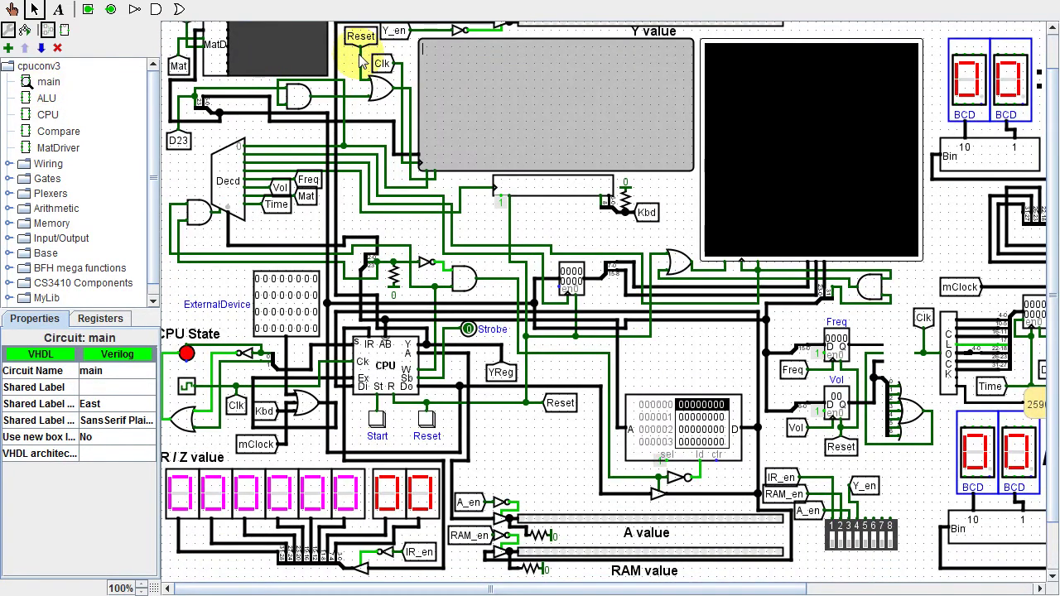
scroll(360, 64, "up", 3)
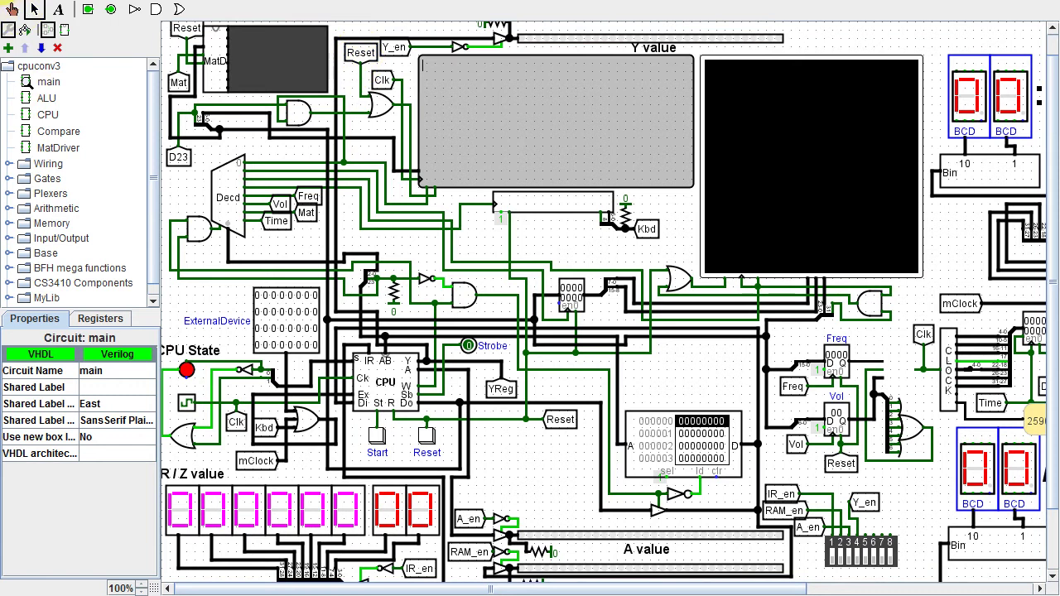
- Save the project under the new file name "cpuconv4" in the cpu4 folder
left_click(9, 2)
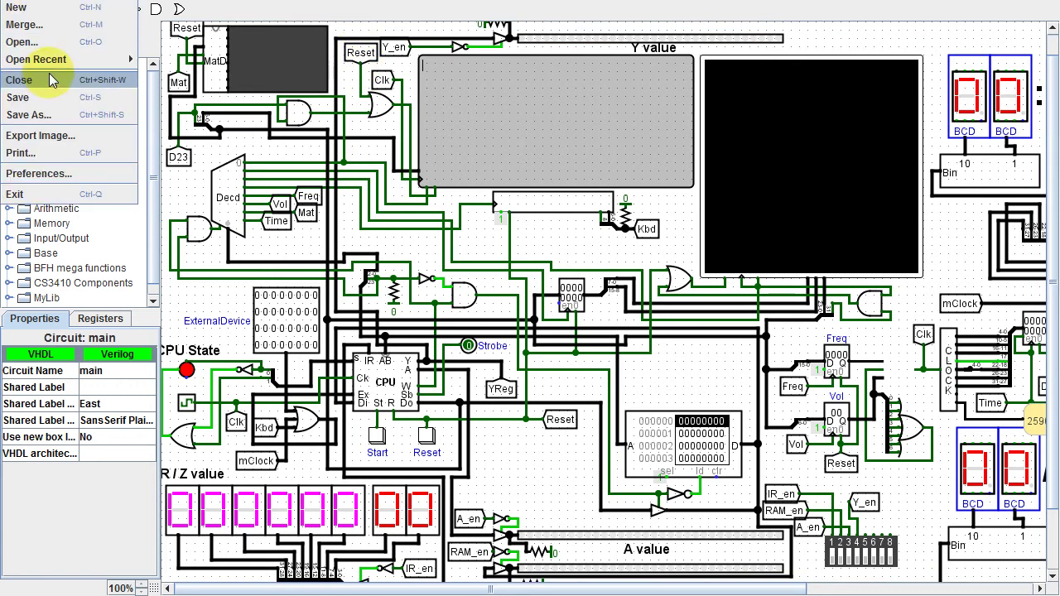
left_click(26, 115)
left_click(27, 116)
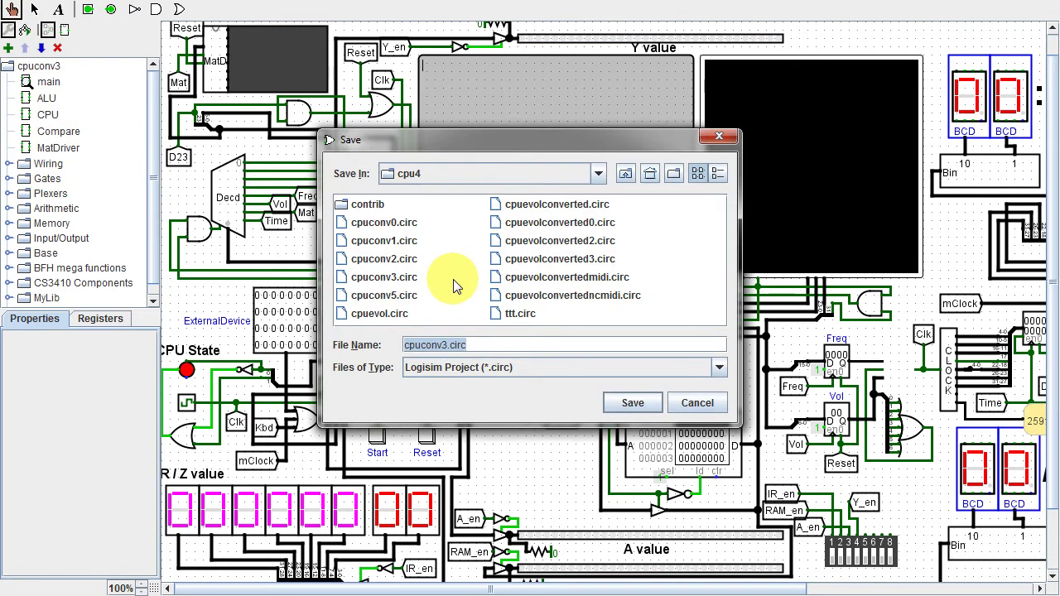
type("cpuconv4")
key("Return")
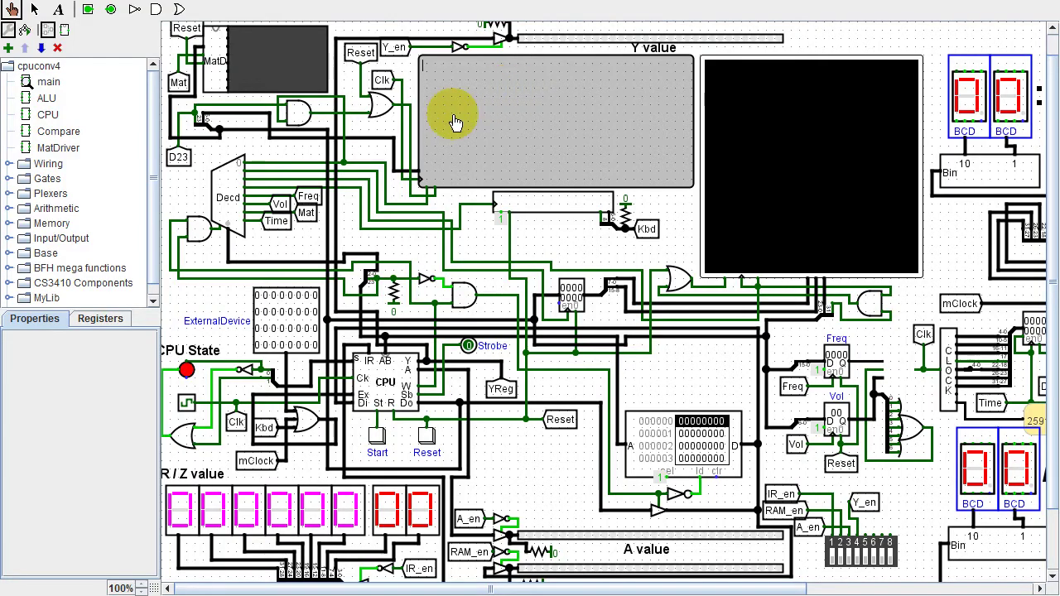
- Select the TTY terminal in the main circuit and set its background colour's alpha to 0
left_click(34, 10)
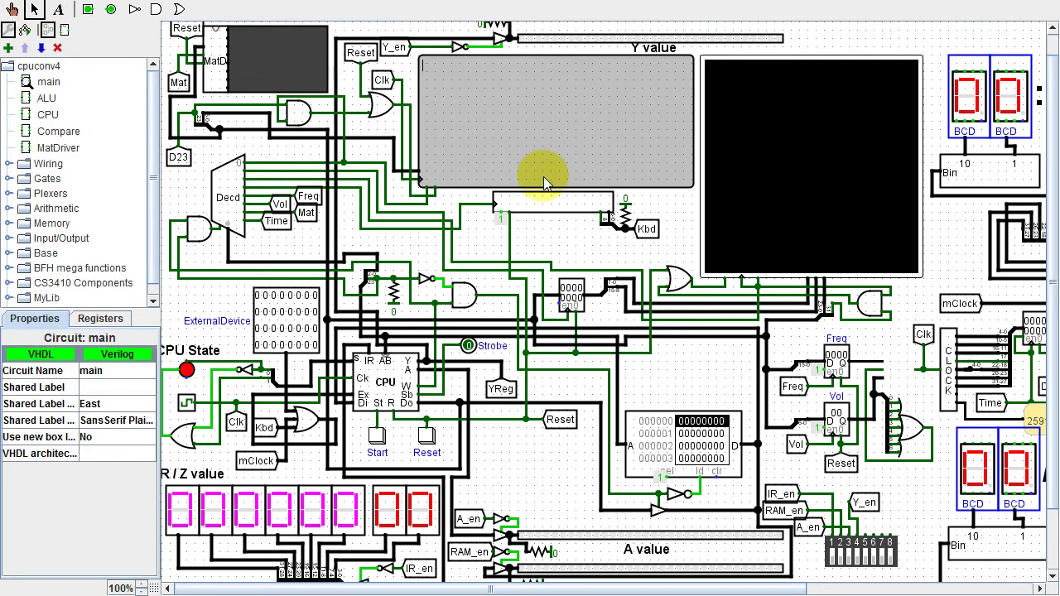
left_click(533, 156)
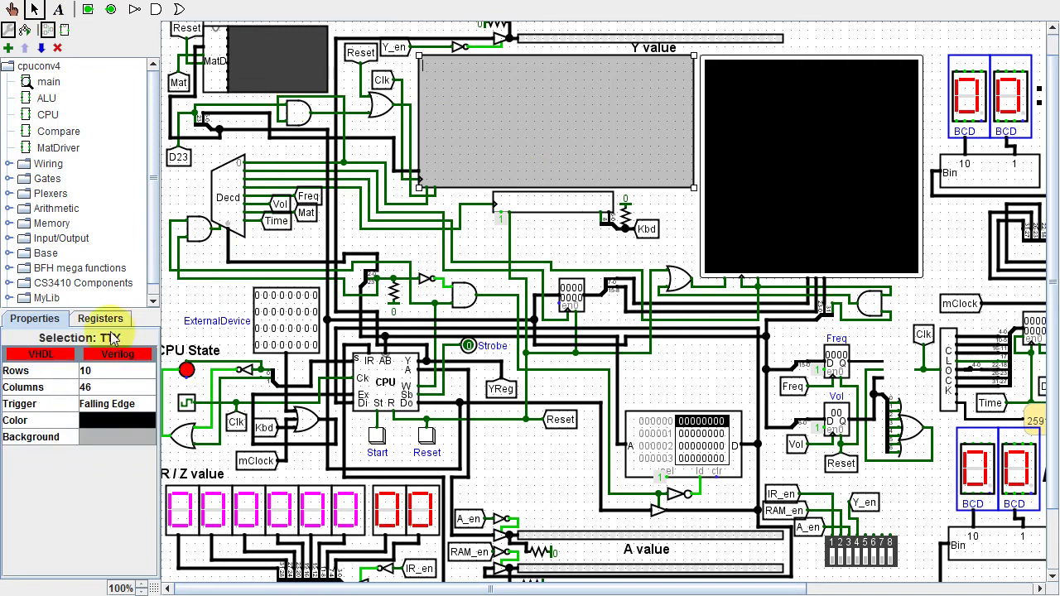
left_click(89, 438)
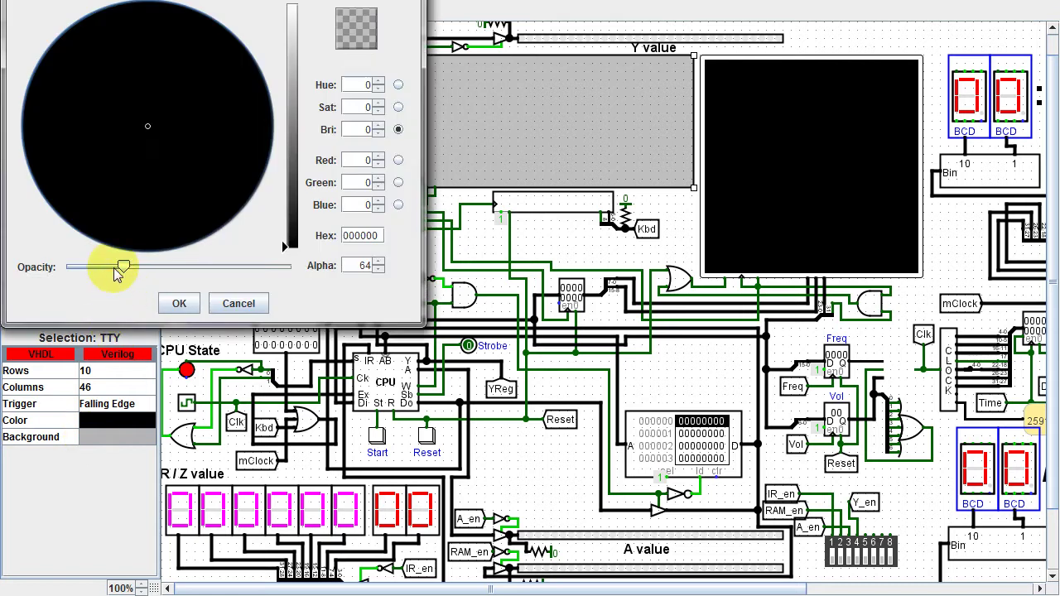
left_click_drag(124, 267, 66, 269)
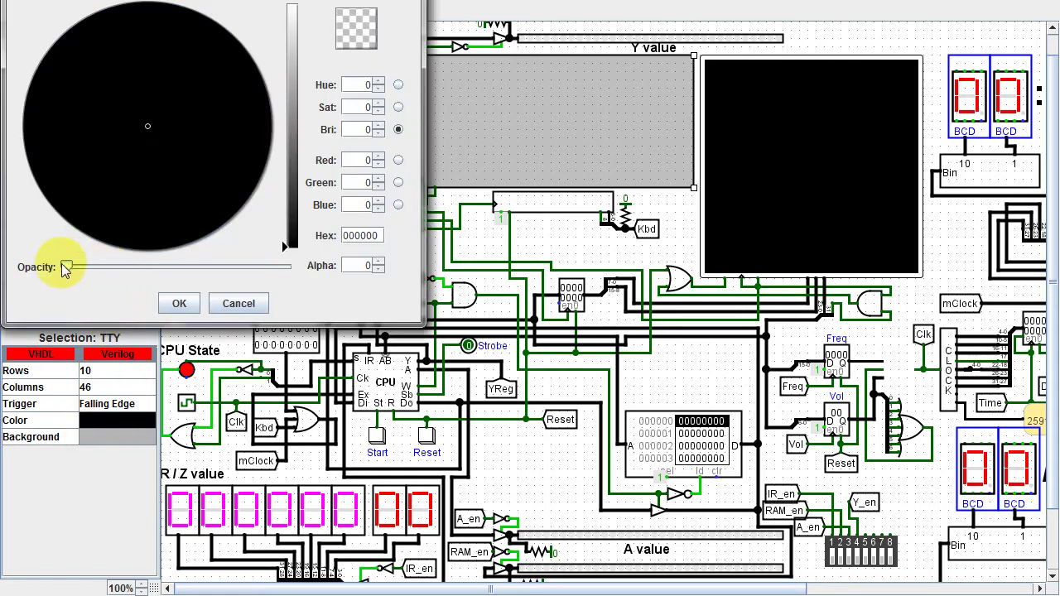
left_click(184, 306)
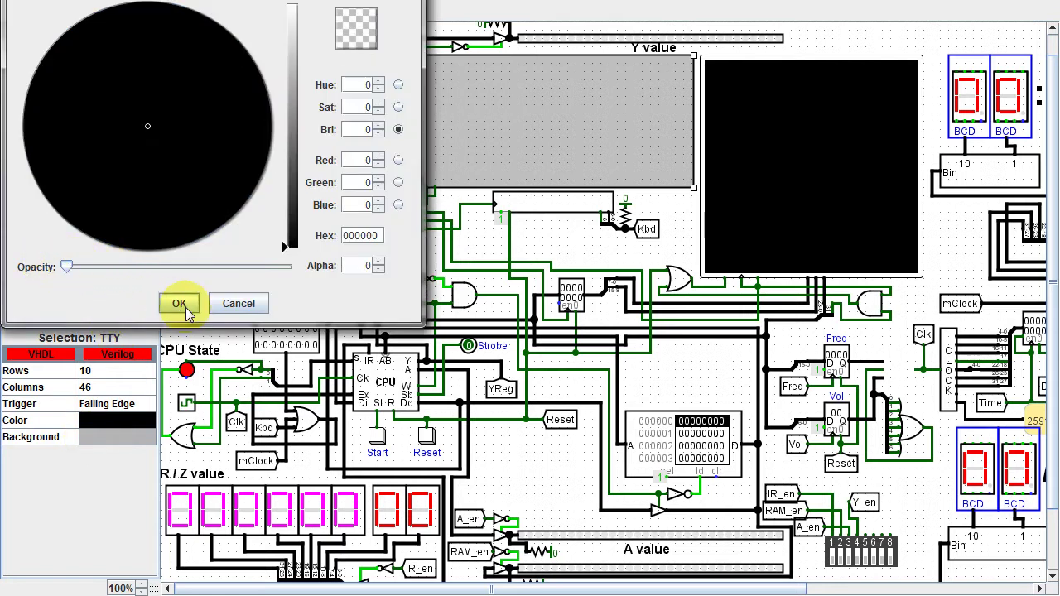
- Start the CPU simulation in the main circuit and enter choice 4 on the keyboard component
key("ctrl+1")
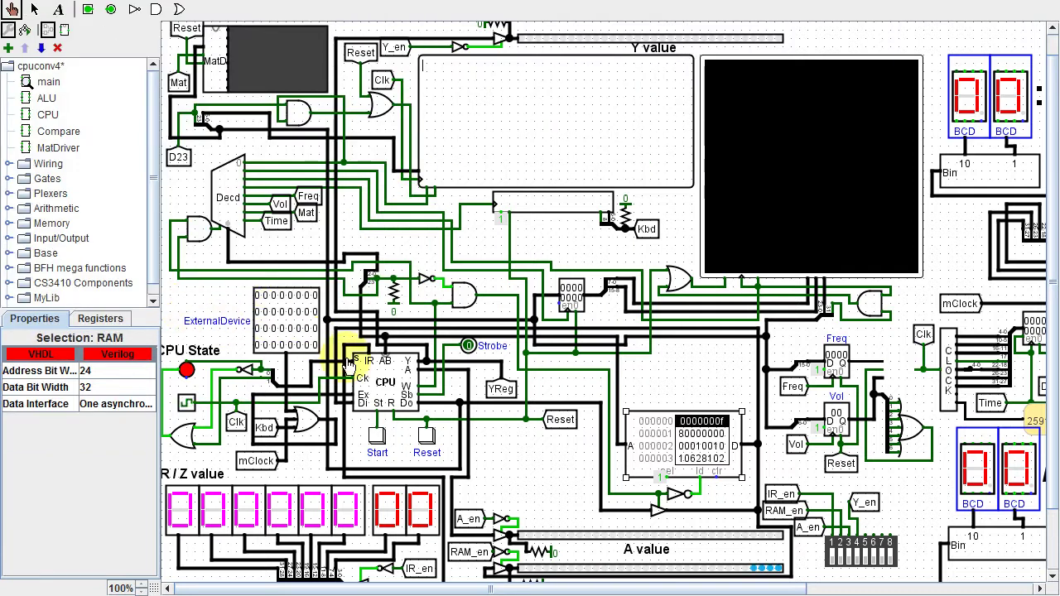
left_click(376, 439)
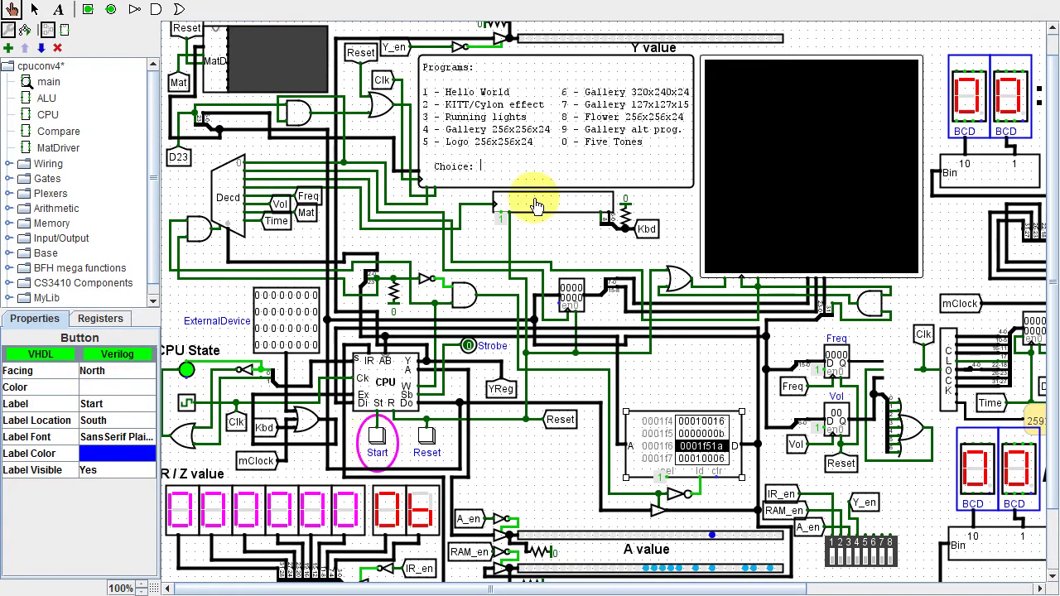
left_click(538, 204)
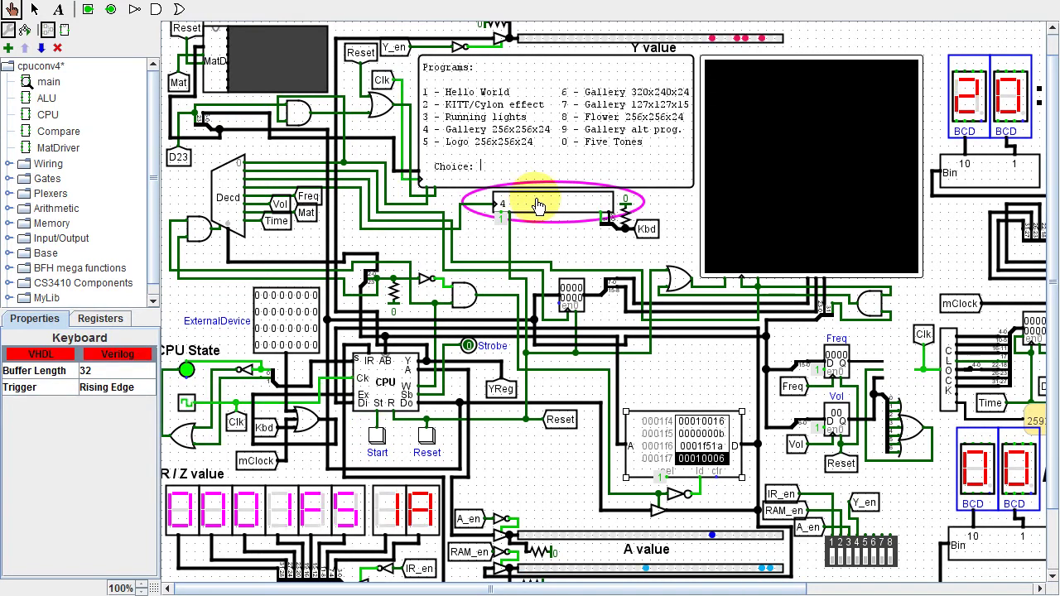
type("4")
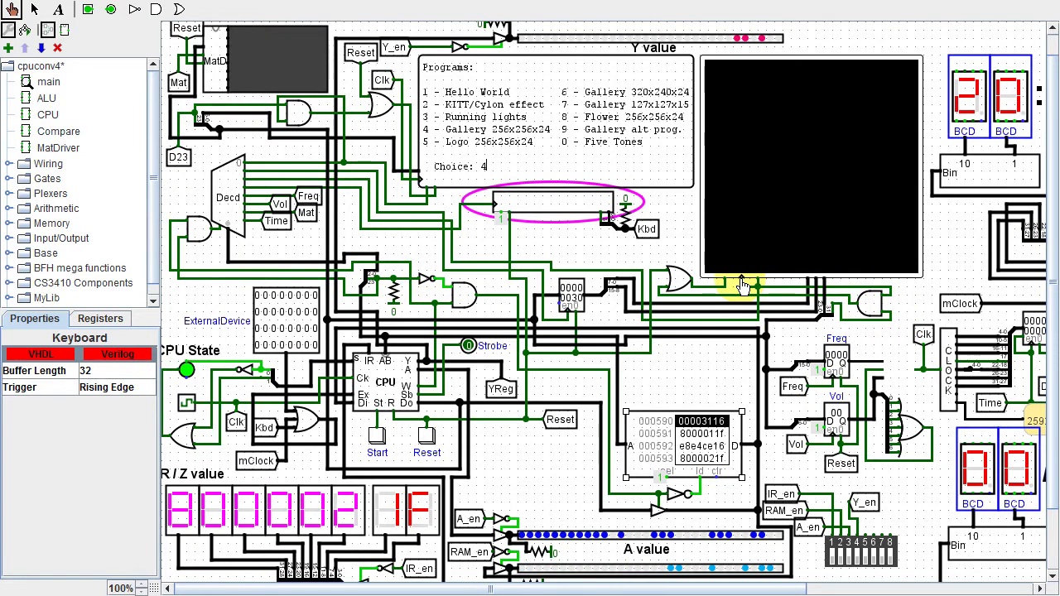
- Enter the running CPU subcircuit and examine register A and the value on its output wire
left_click(394, 386)
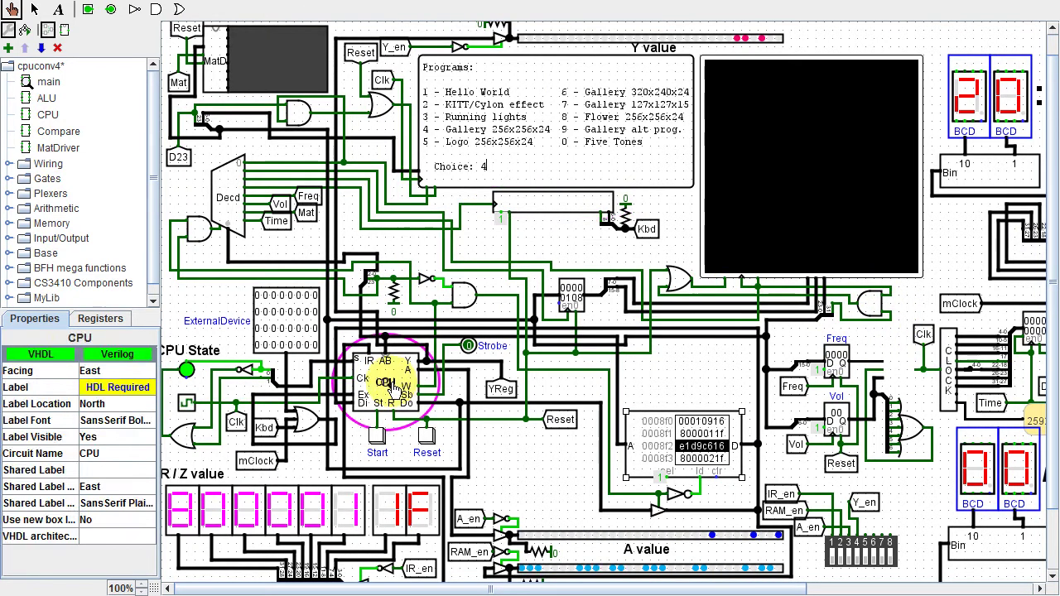
double_click(394, 386)
left_click(660, 95)
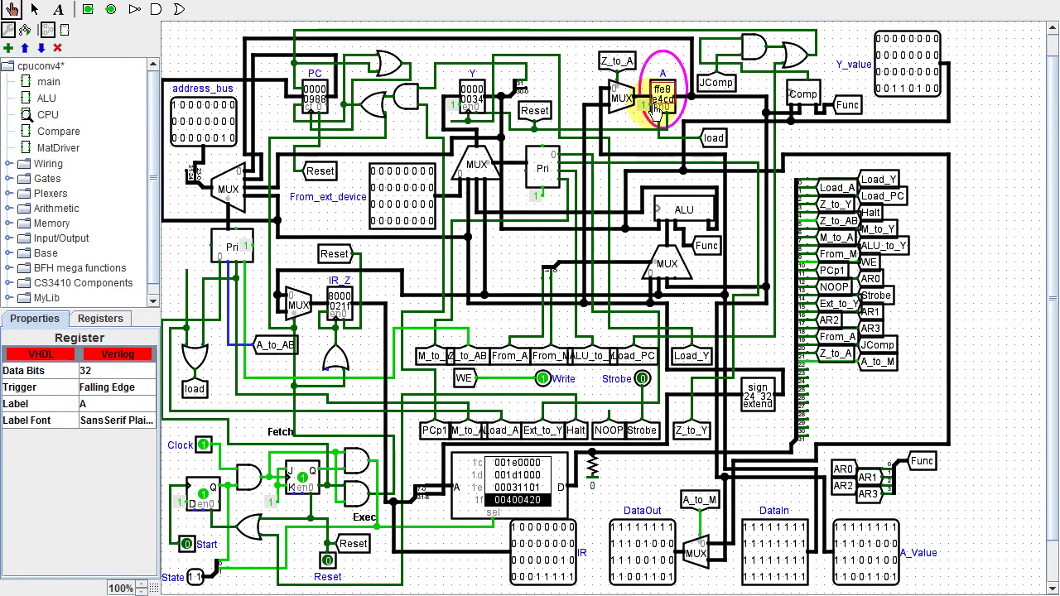
left_click(700, 106)
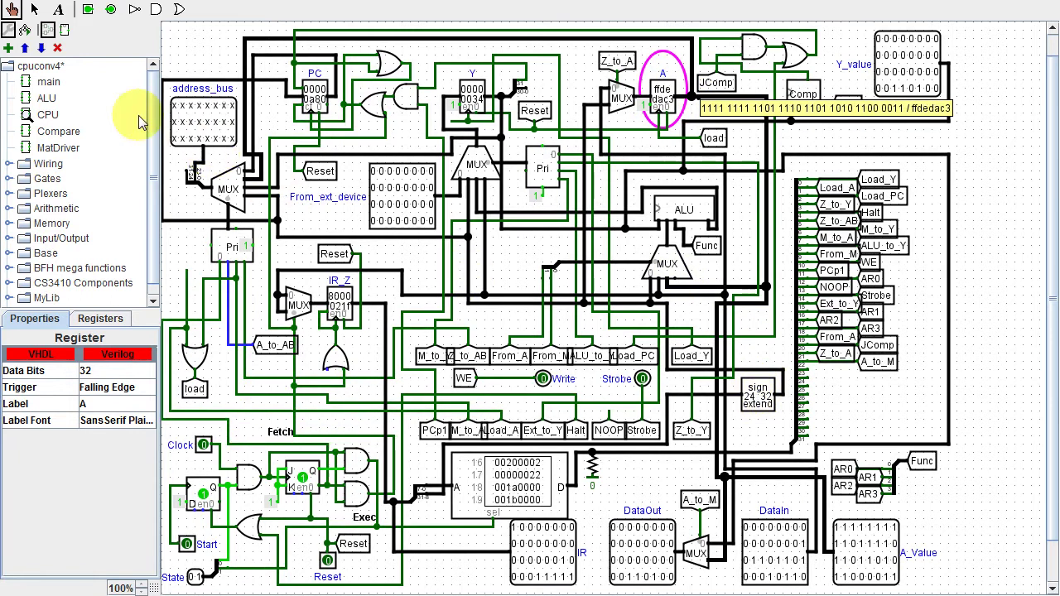
- Set the extension type of the CPU's 24-to-32-bit Bit Extender to Zero and return to the main circuit
left_click(36, 10)
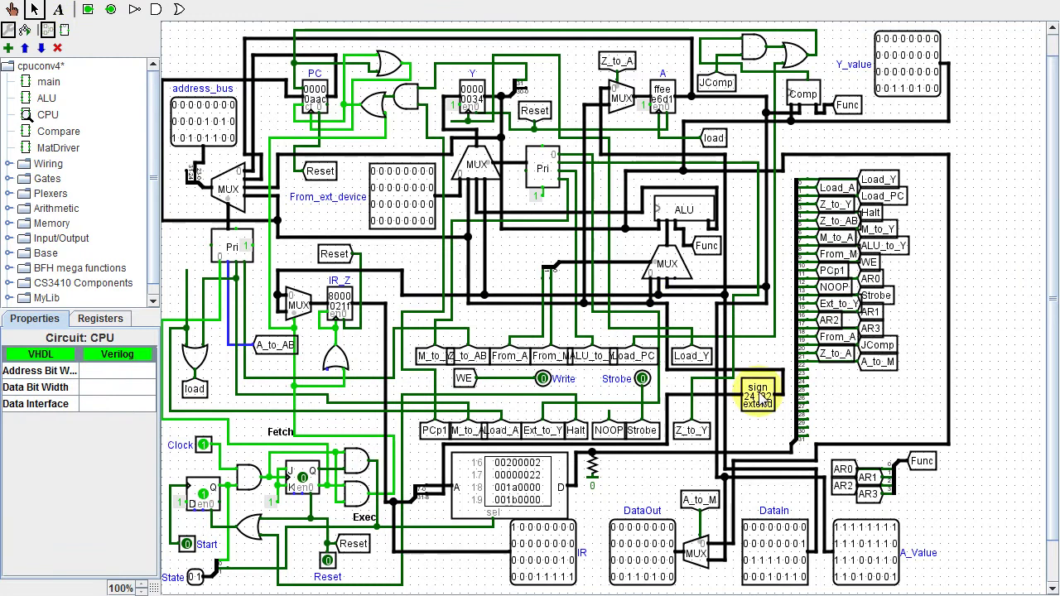
left_click(752, 398)
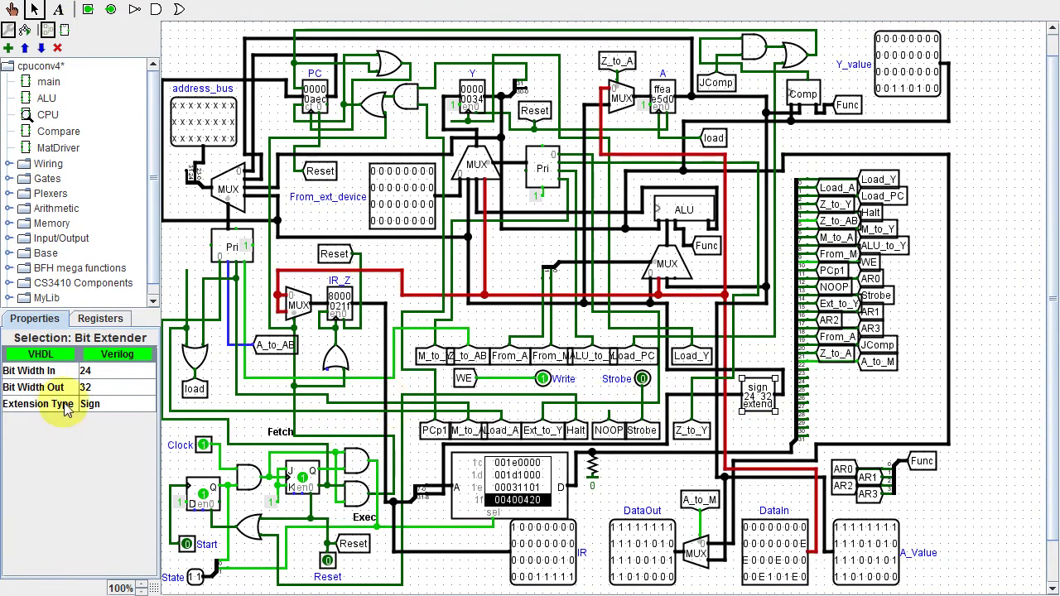
left_click(95, 405)
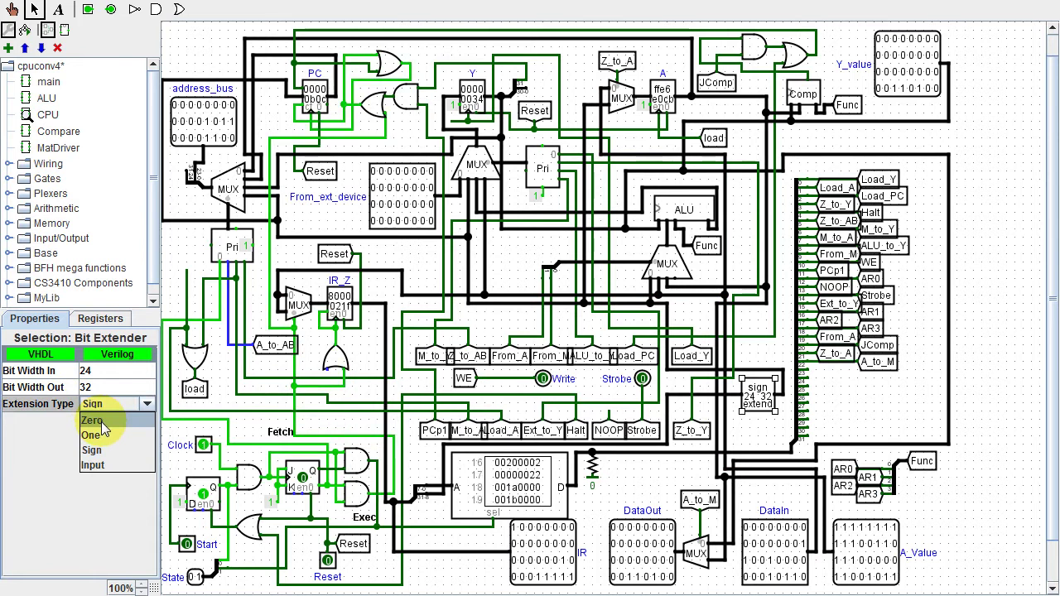
left_click(92, 421)
double_click(48, 83)
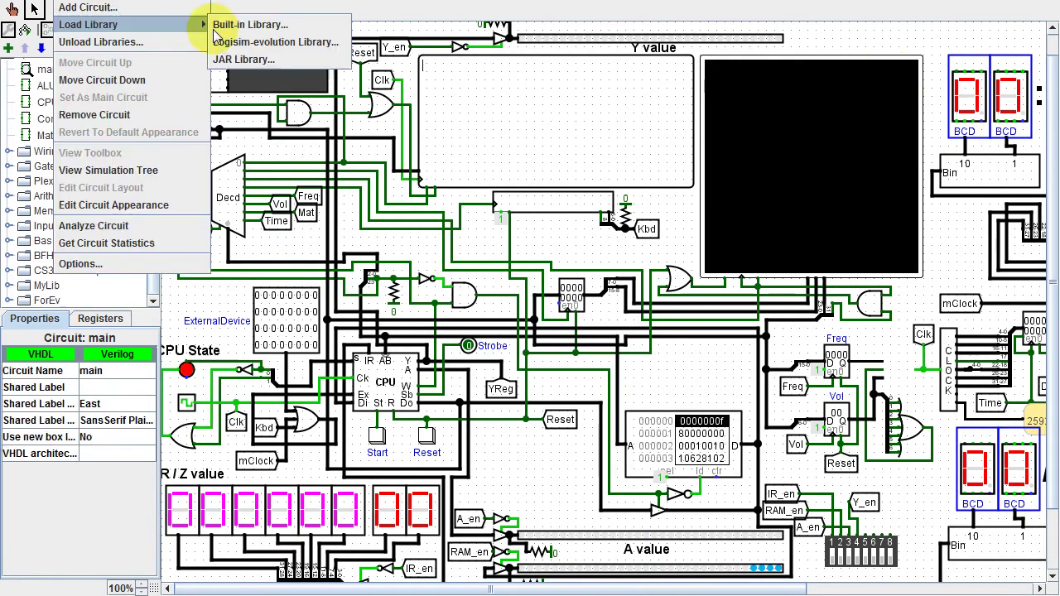
- Load the kahdeg JAR library and place its sound emitter between the Freq register and the Clk tunnel
left_click(241, 61)
double_click(358, 278)
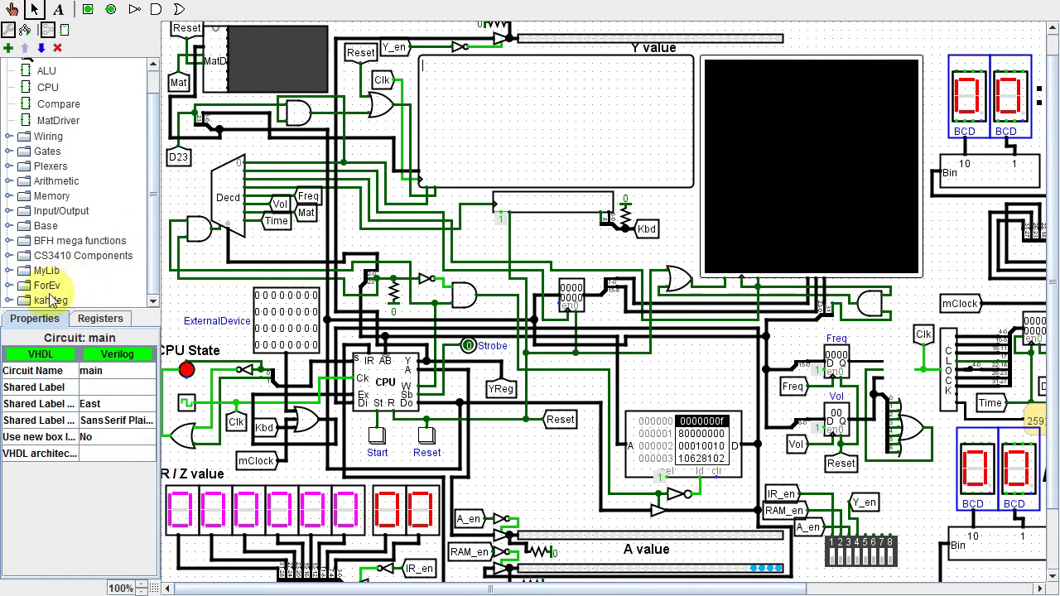
double_click(50, 300)
left_click(64, 300)
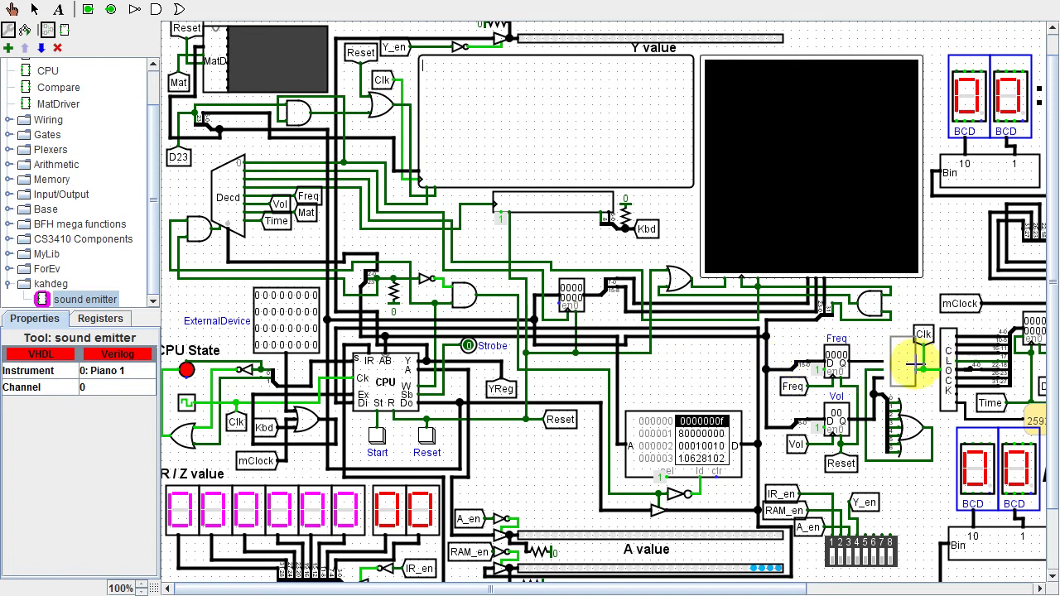
left_click(920, 374)
- Delete the two short wires beside the sound emitter's inputs and shift the emitter slightly towards the Freq register
left_click_drag(866, 371, 883, 370)
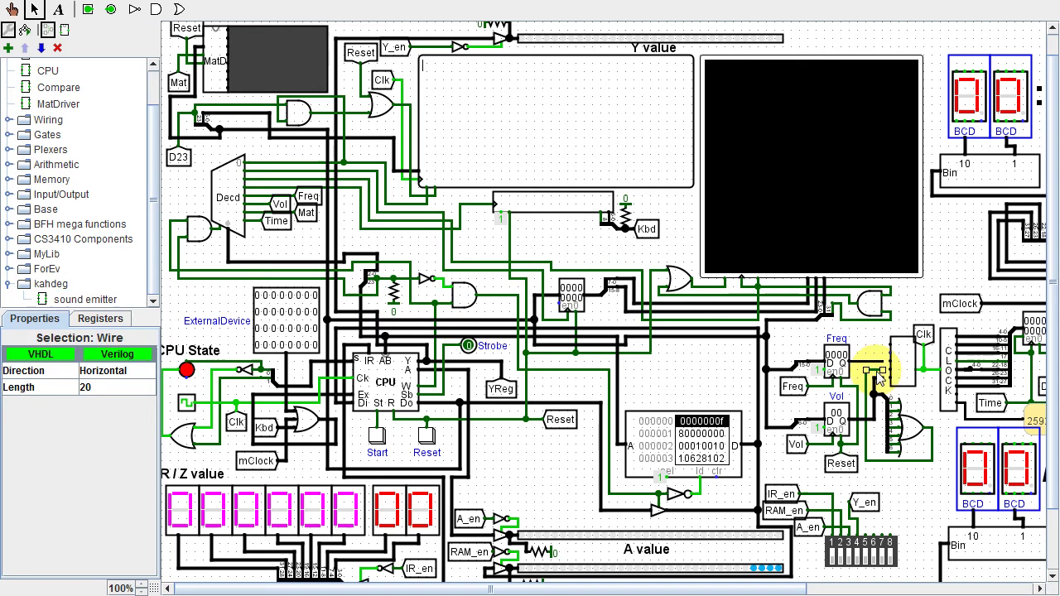
key("Delete")
left_click(880, 378)
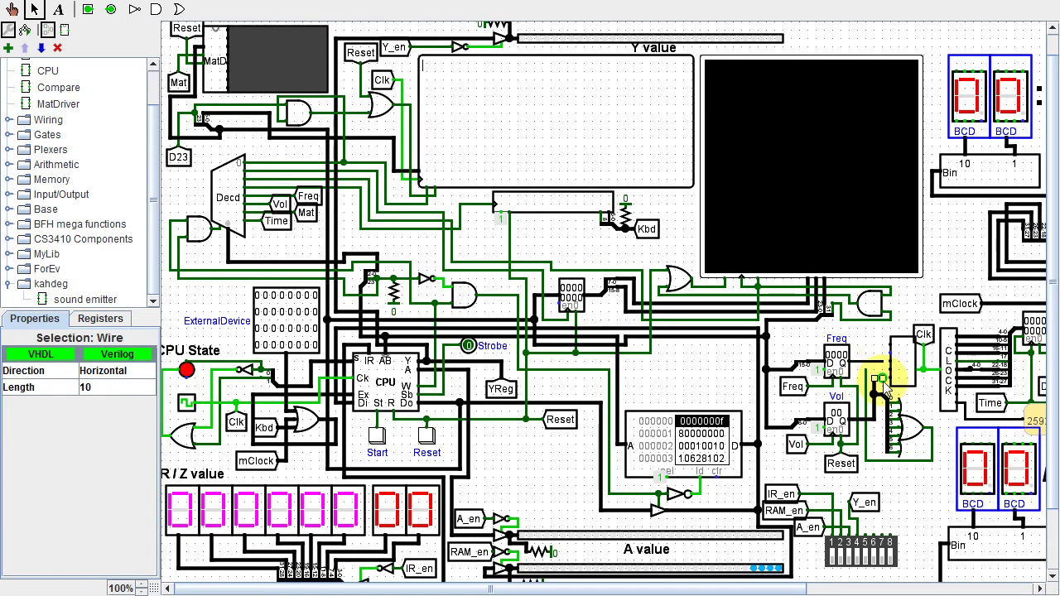
key("Delete")
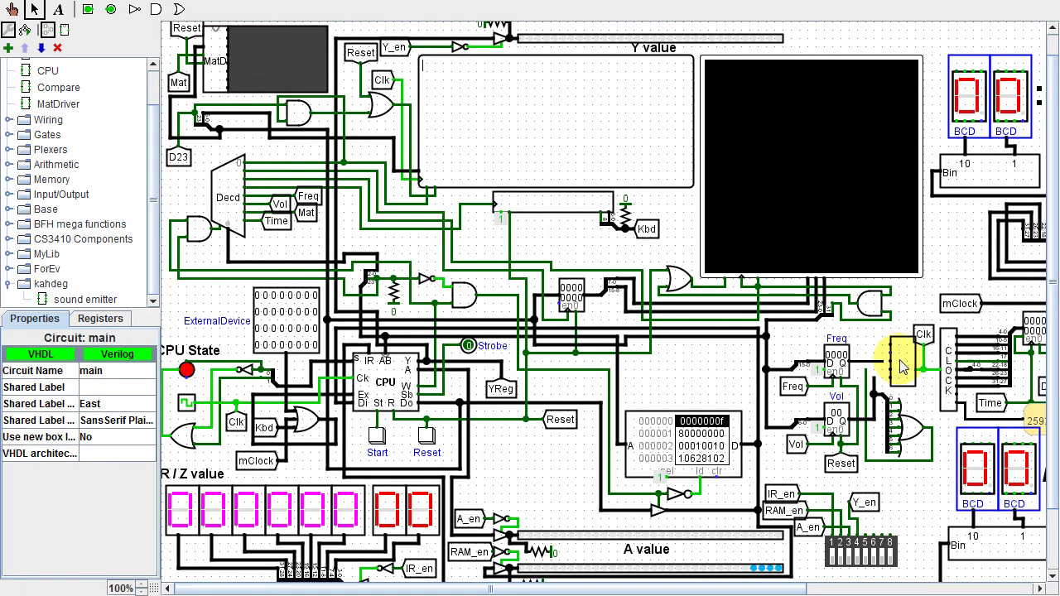
left_click_drag(901, 361, 893, 361)
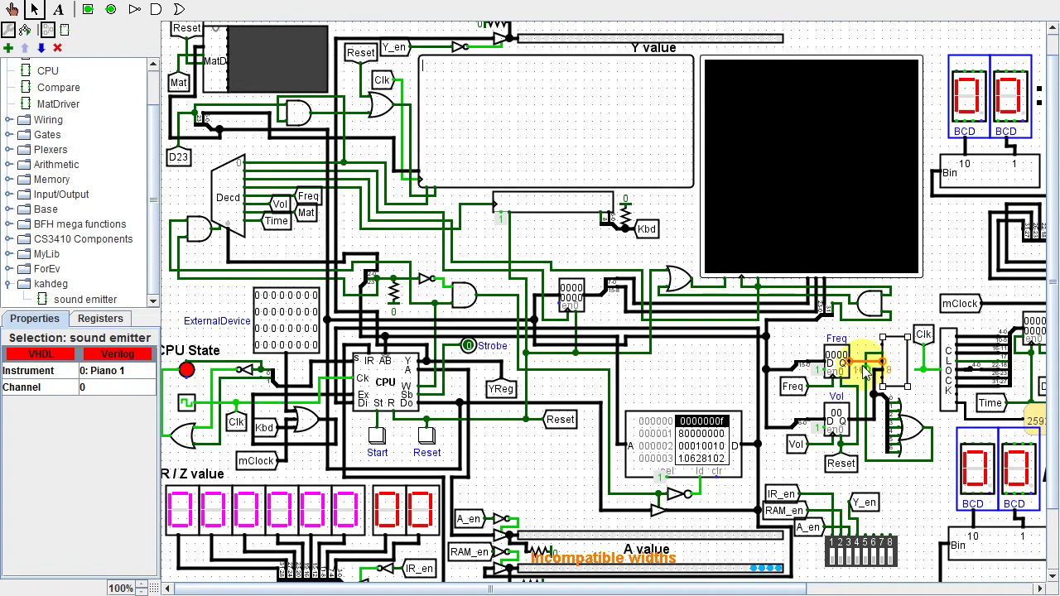
- Set the Freq register's data bits to 8
left_click(842, 365)
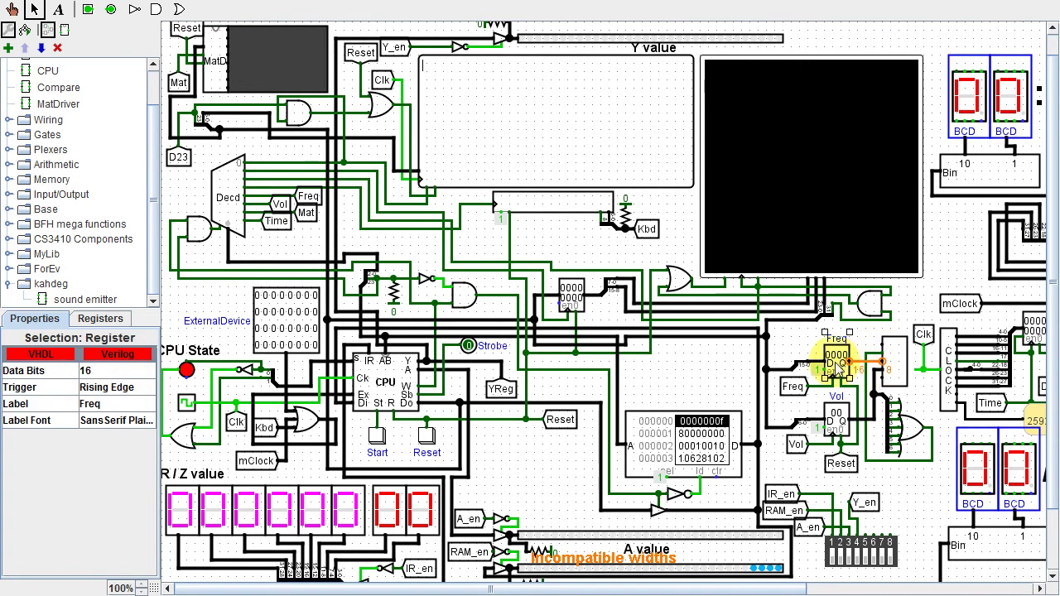
left_click(97, 375)
scroll(106, 406, "up", 2)
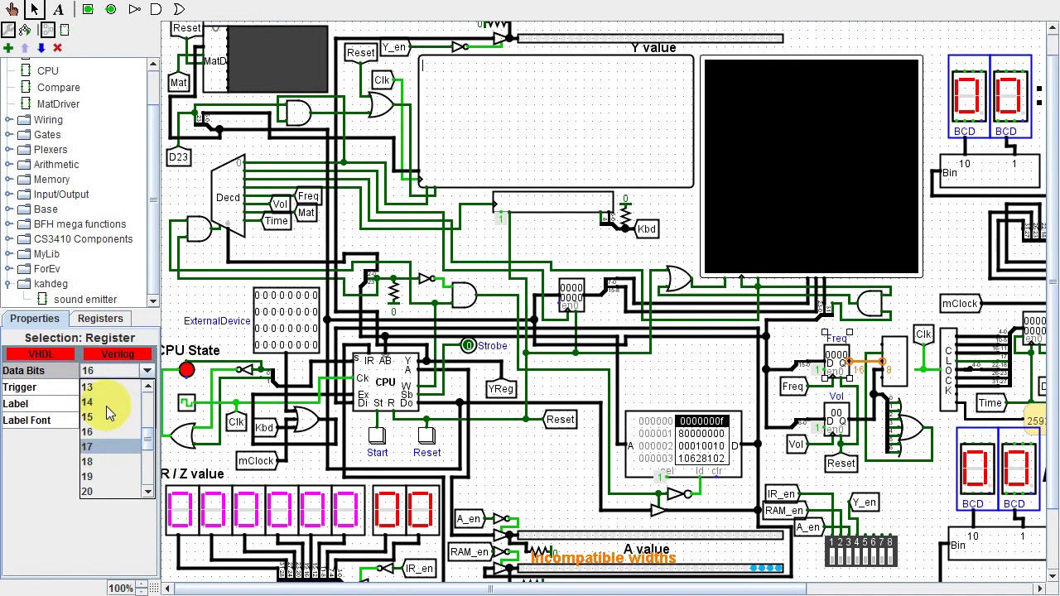
scroll(106, 406, "up", 2)
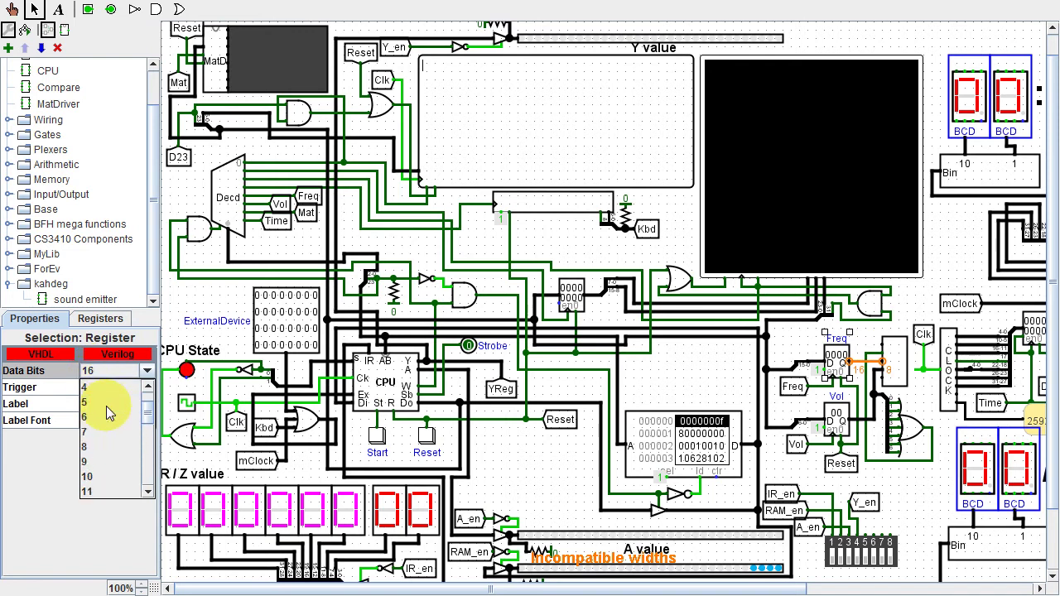
left_click(86, 445)
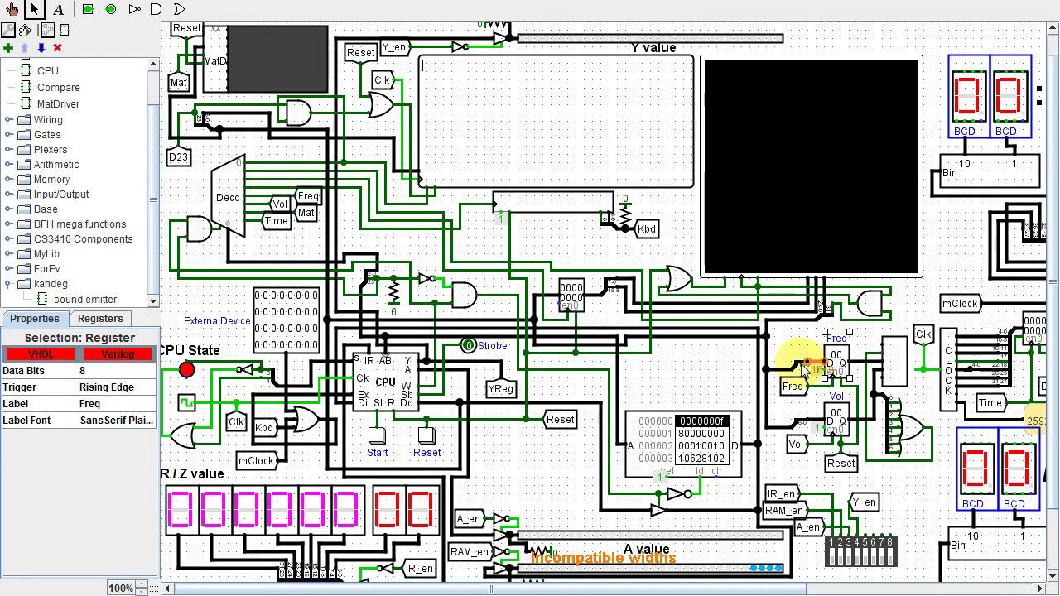
- Set bits 8 to 15 of the splitter feeding the Freq register to None, and delete the wire stub at the Clk tunnel
left_click(779, 369)
left_click_drag(147, 425, 151, 451)
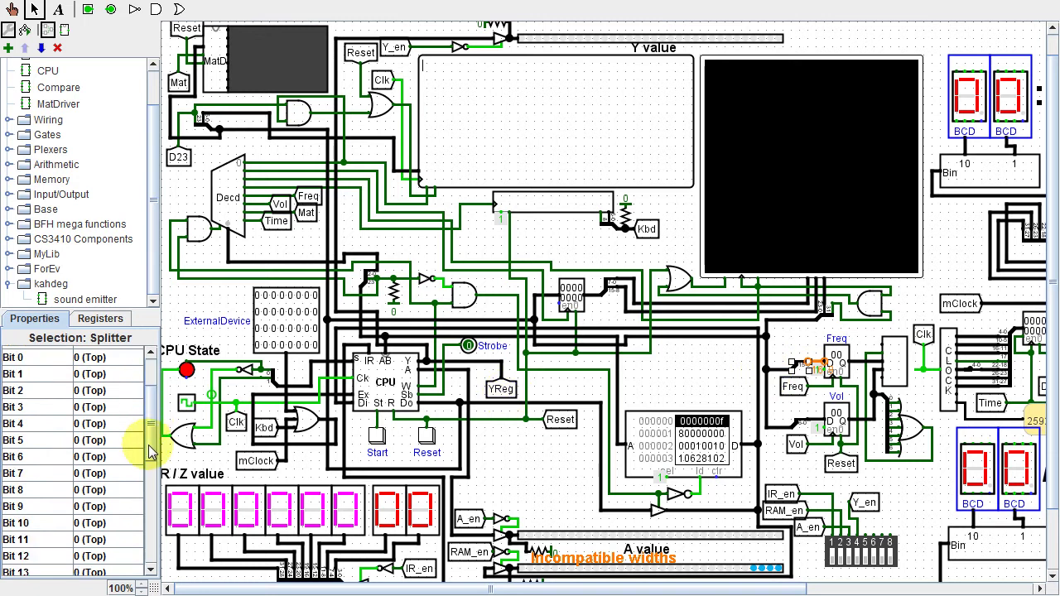
left_click(96, 492)
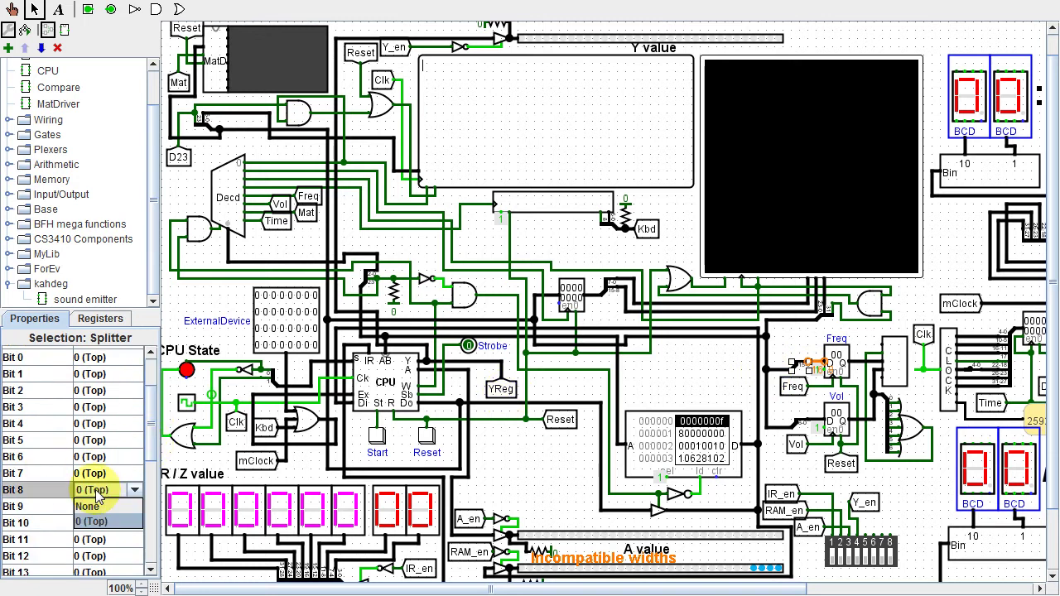
left_click(95, 507)
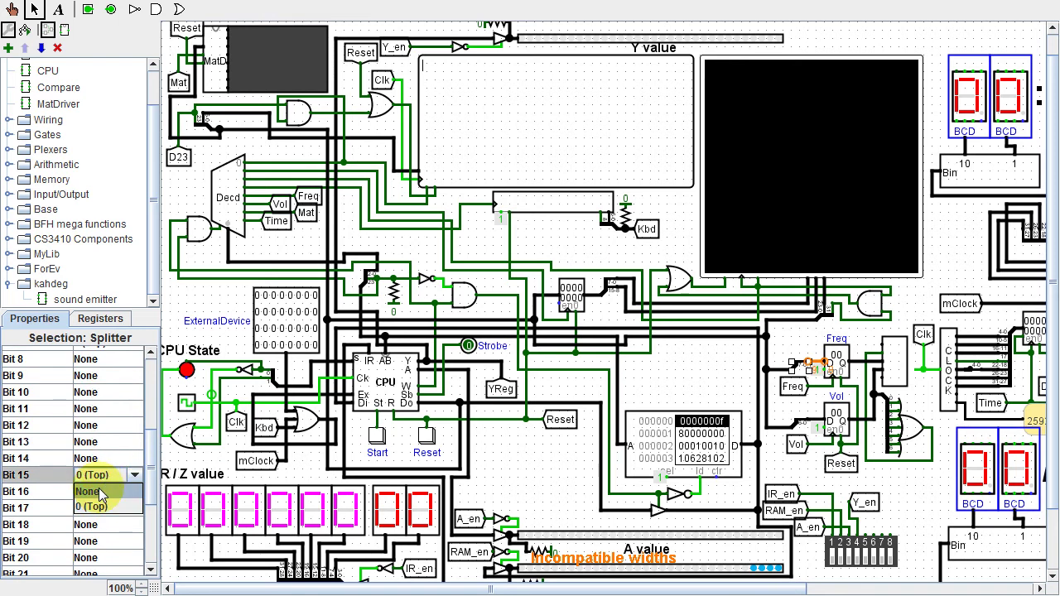
left_click(92, 505)
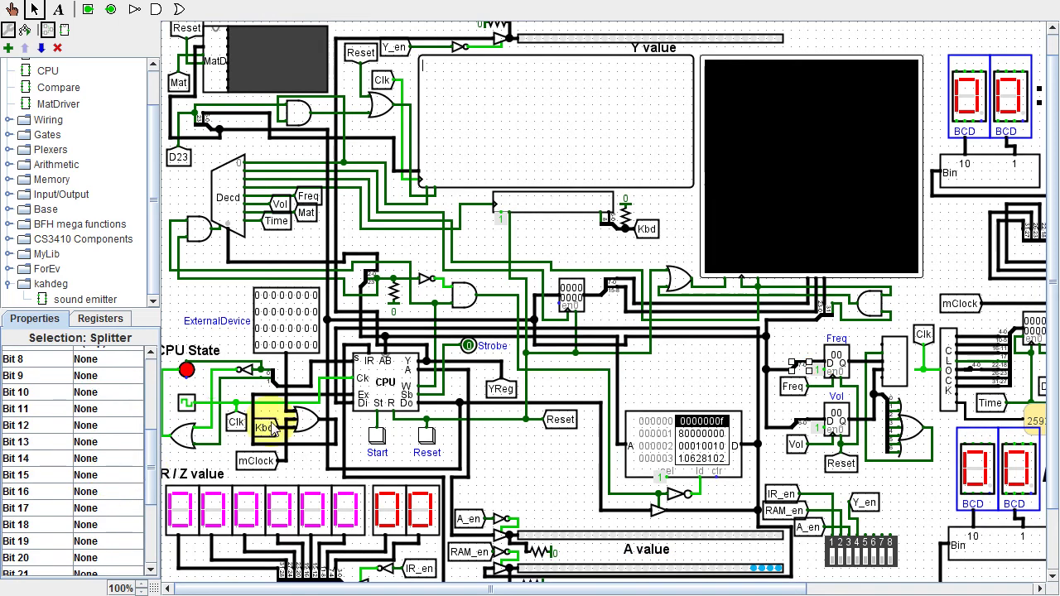
left_click(916, 370)
key("Delete")
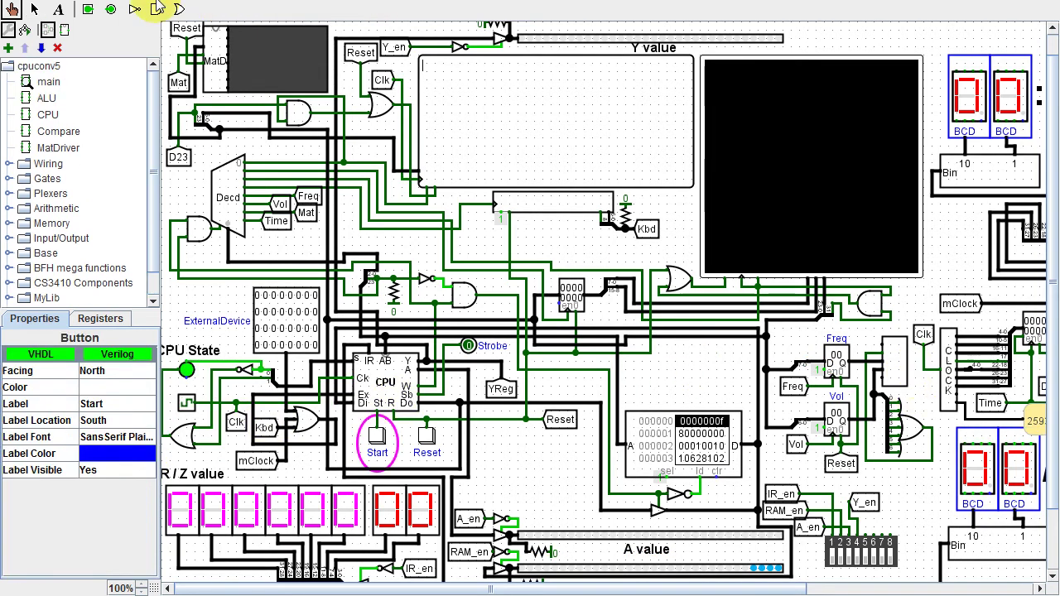
- Label the clock component in the main circuit "sysclk"
left_click(33, 9)
left_click(187, 402)
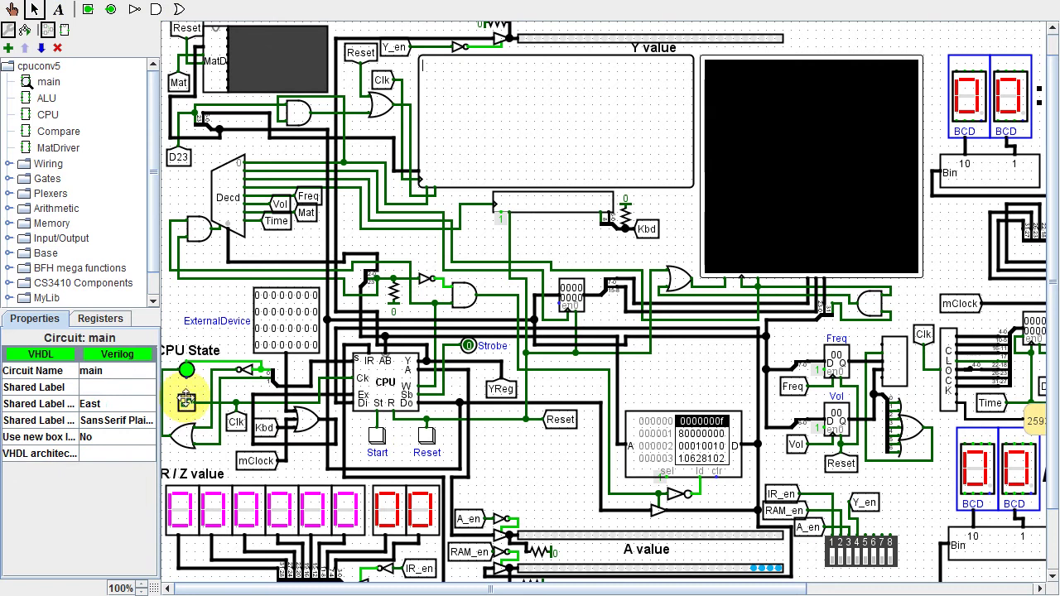
left_click(186, 402)
left_click(111, 418)
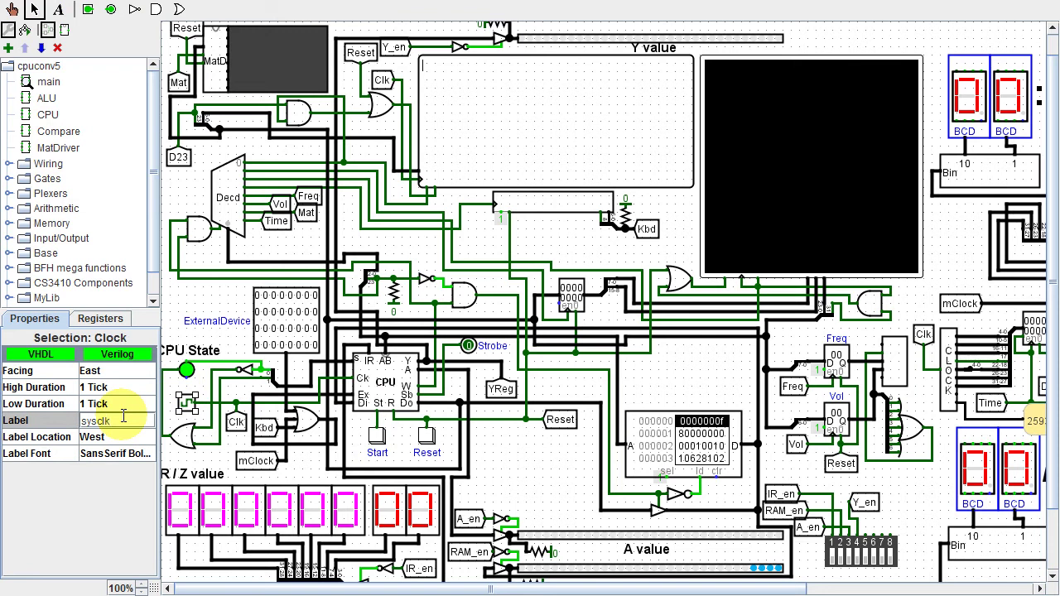
key("Return")
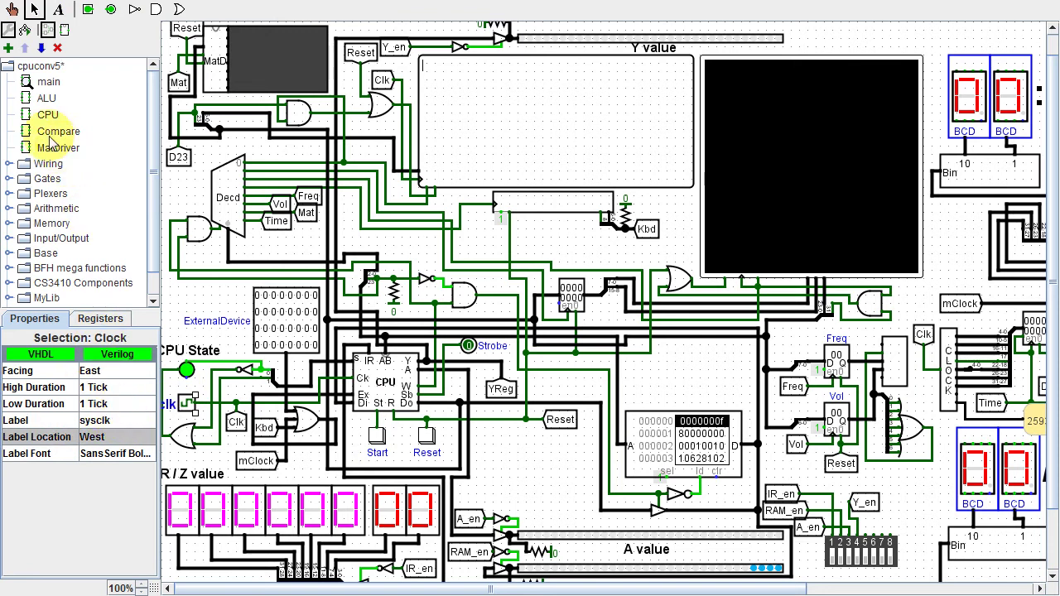
- Open the Chronogram and add the sysclk clock to the signals to record
left_click(108, 3)
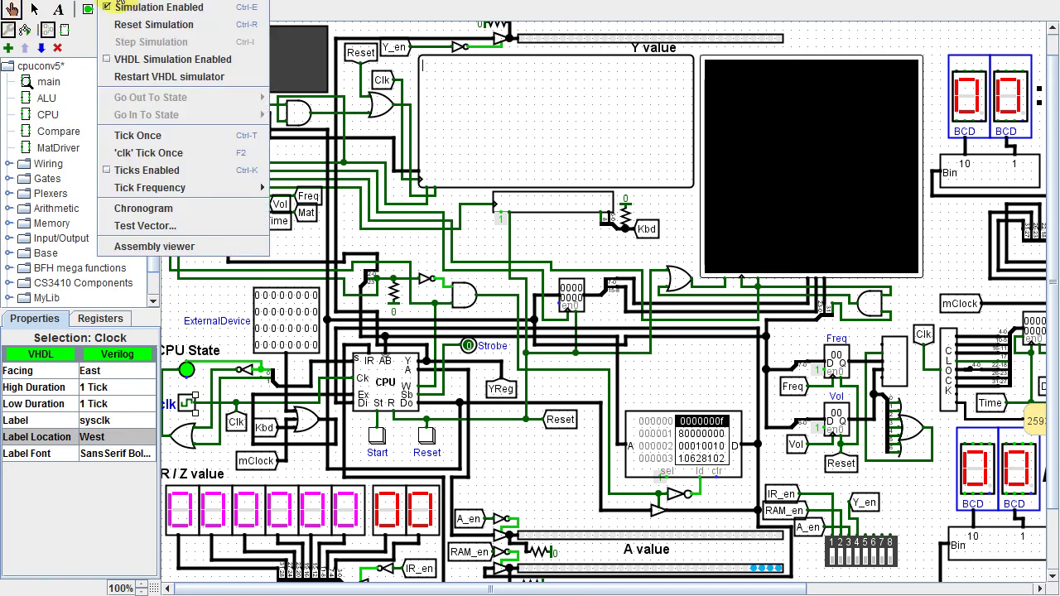
left_click(128, 210)
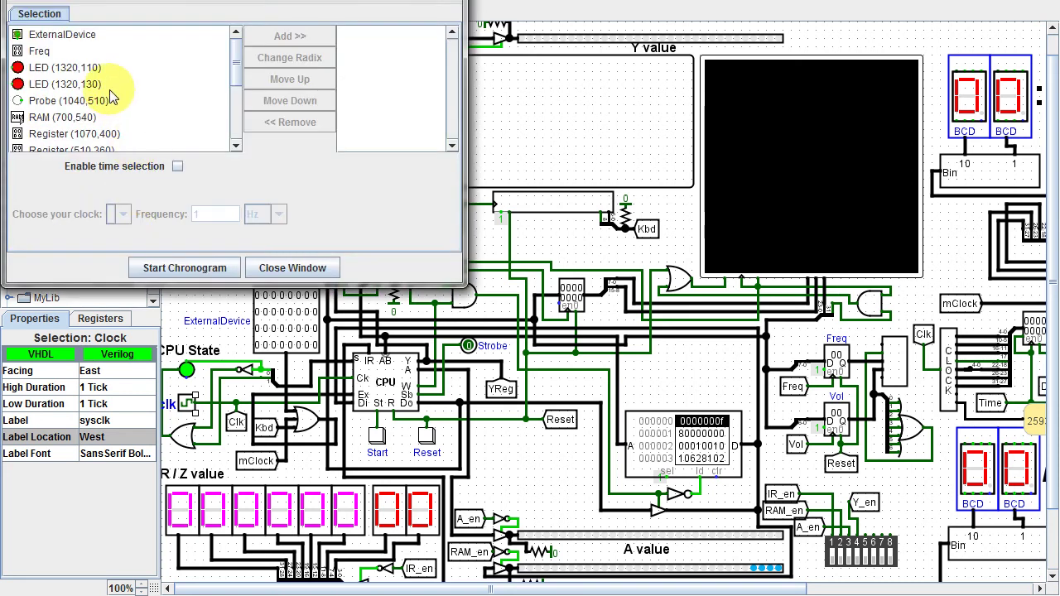
scroll(110, 93, "down", 3)
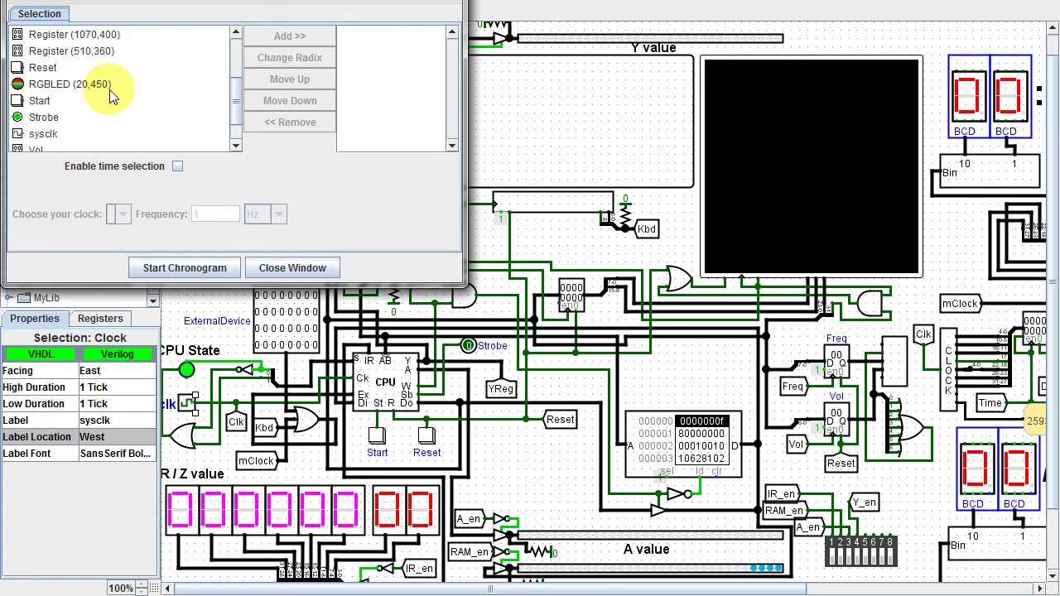
scroll(111, 95, "down", 1)
left_click(60, 97)
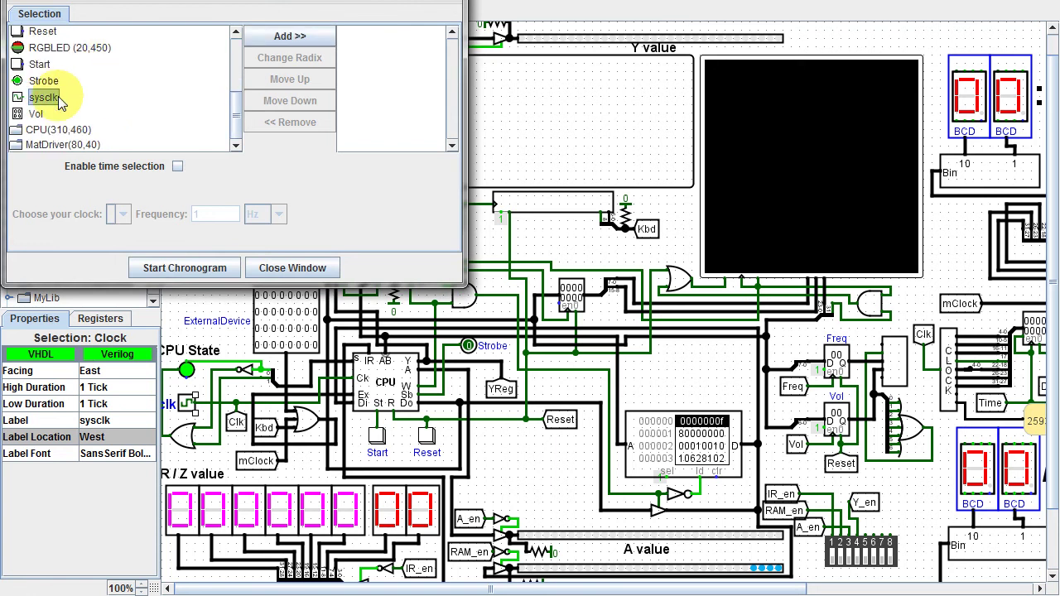
left_click(286, 37)
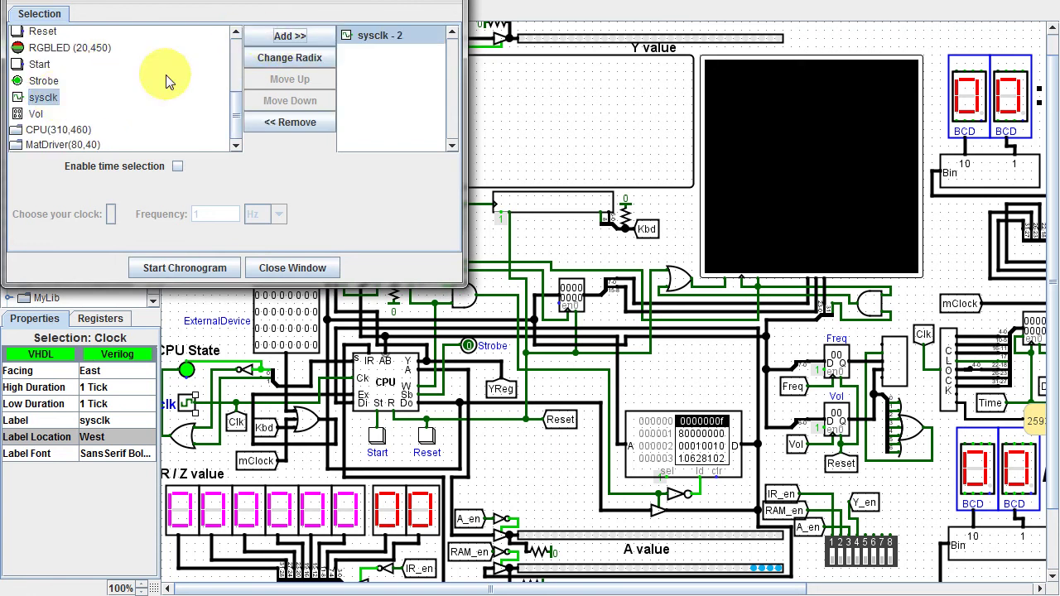
- Add the CPU's A_Value, address_bus, IR, PC and Y_value signals and record them in the Chronogram with clock ticks running
double_click(52, 133)
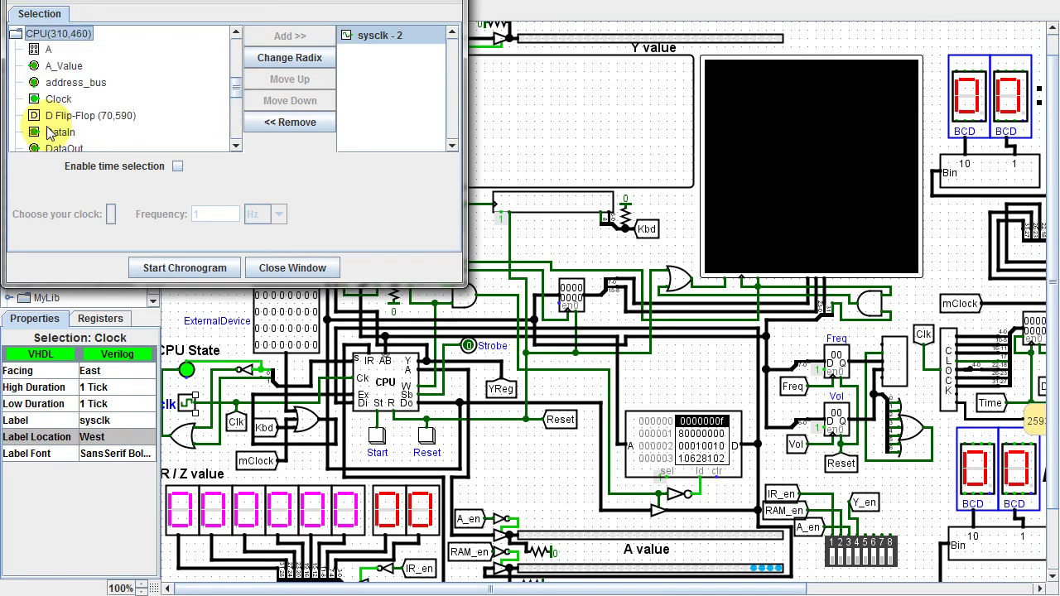
double_click(63, 66)
double_click(54, 83)
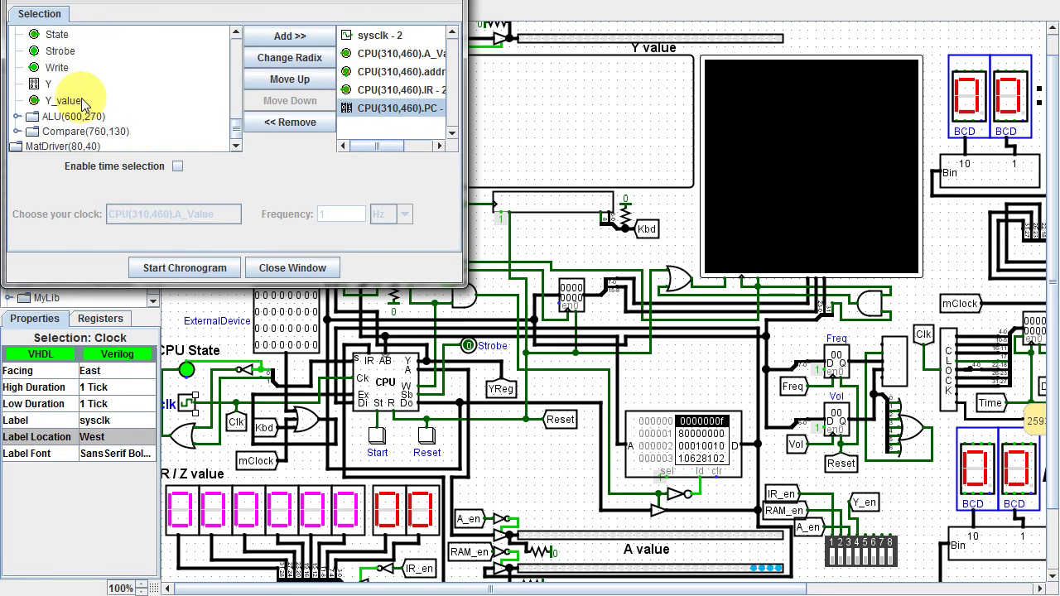
double_click(78, 102)
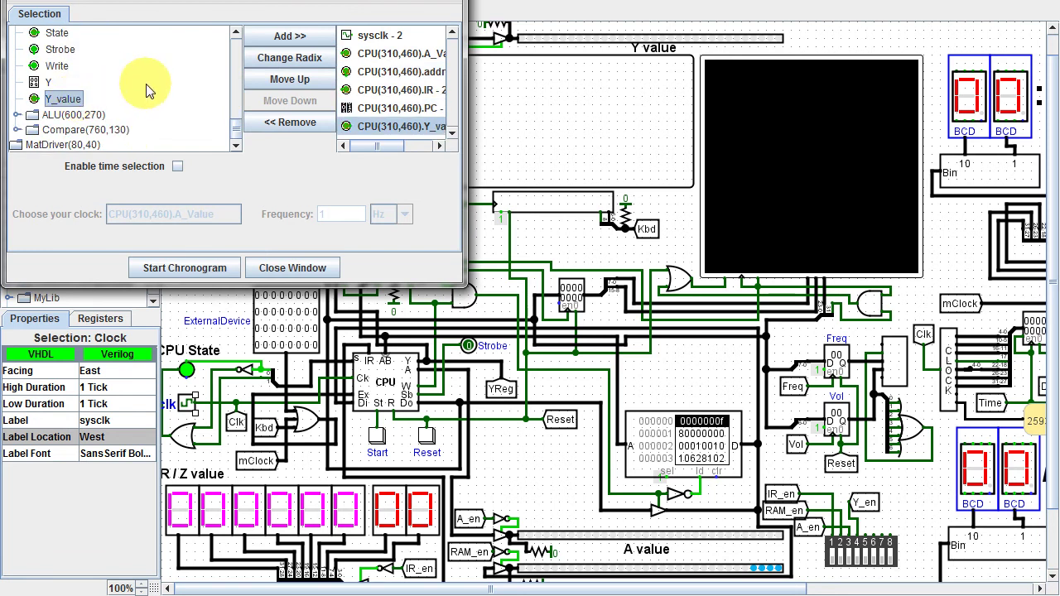
left_click(175, 275)
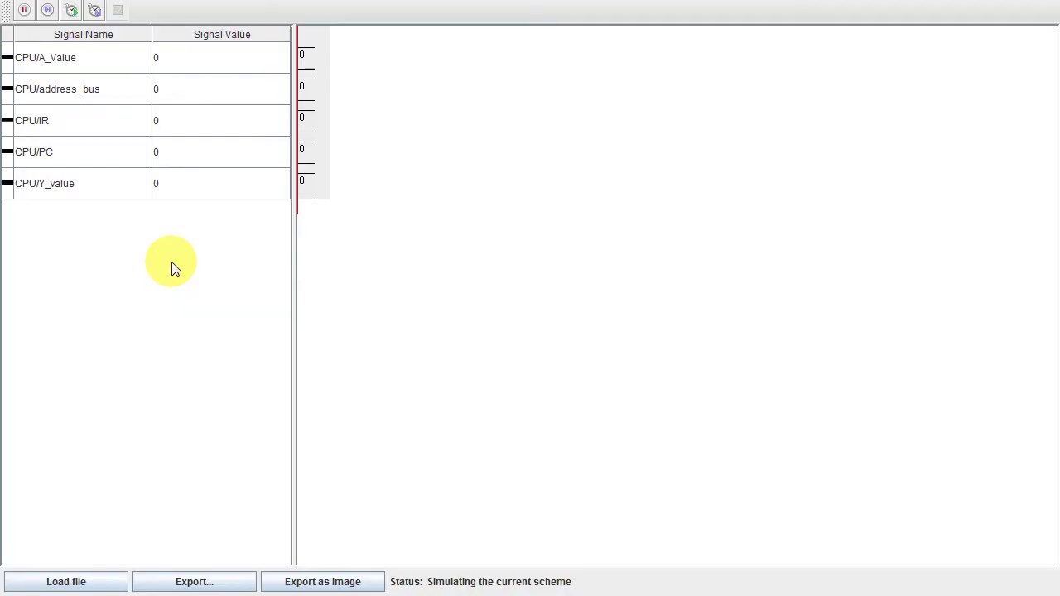
left_click(73, 11)
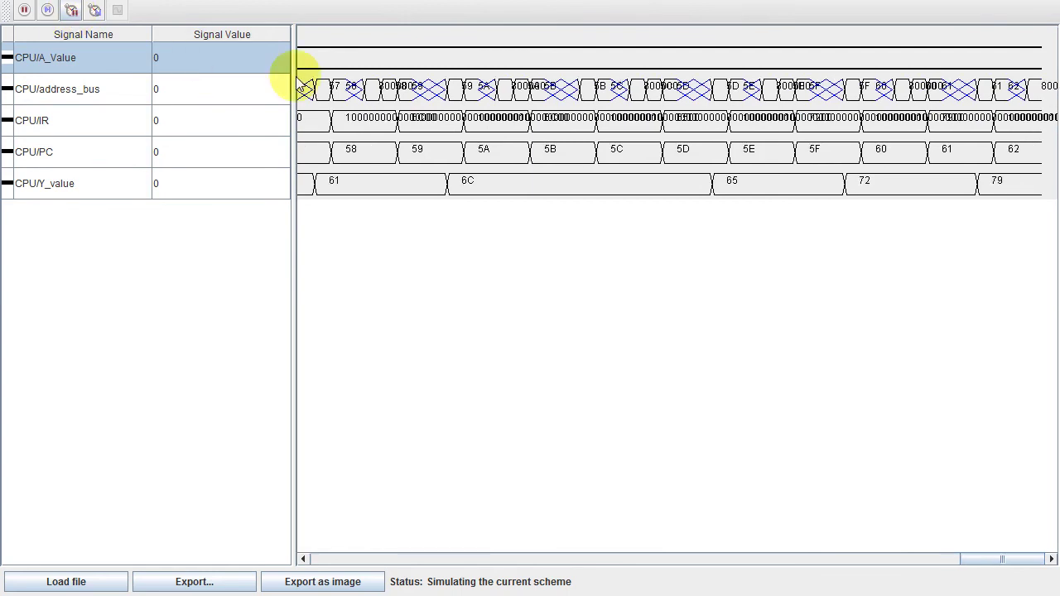
- View the display format options for the recorded CPU/IR waveform
left_click(397, 96)
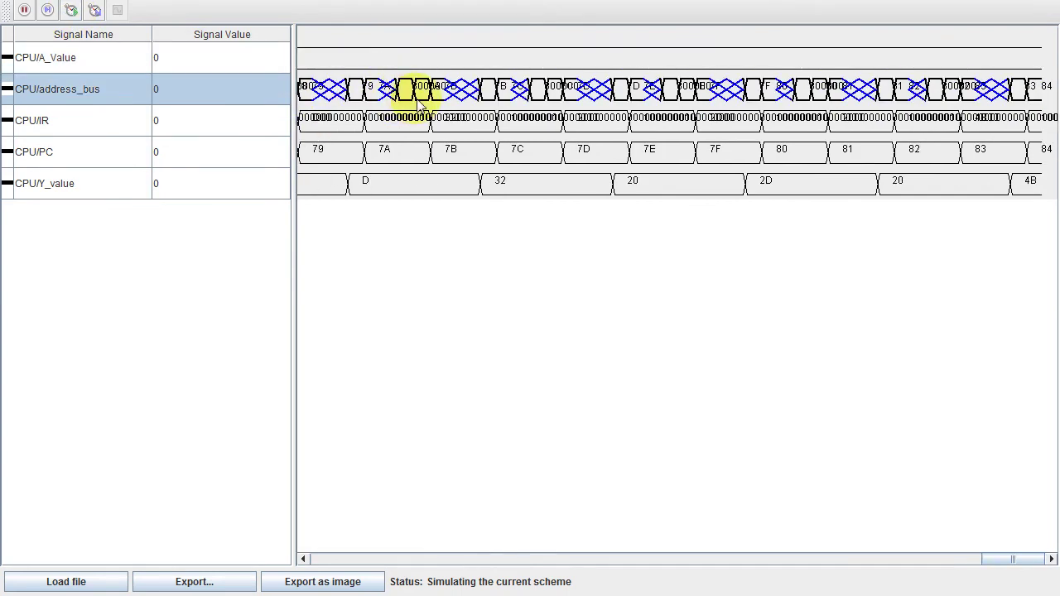
left_click(472, 126)
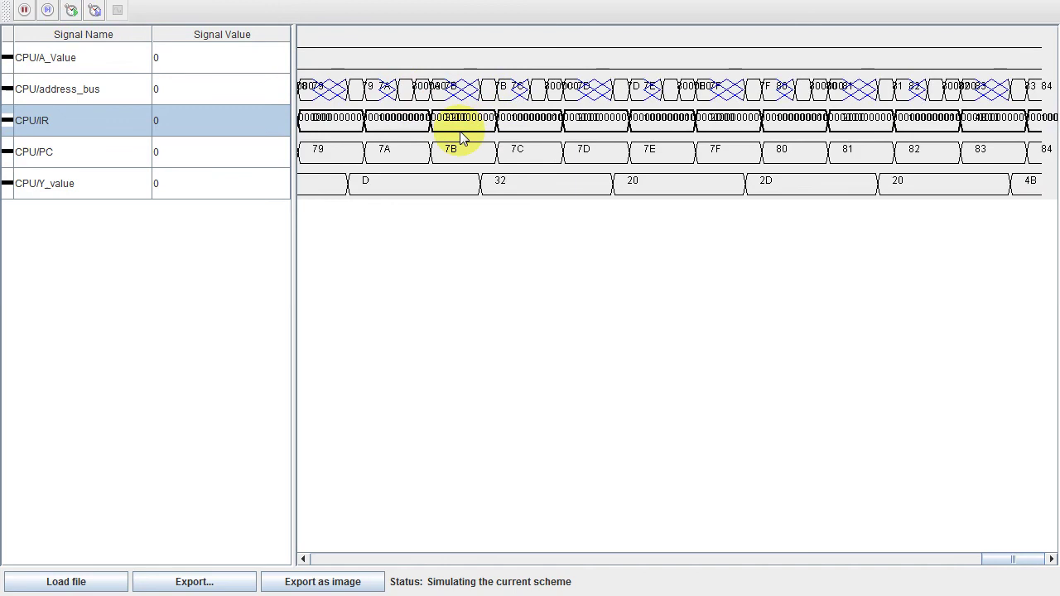
right_click(454, 126)
mouse_move(495, 135)
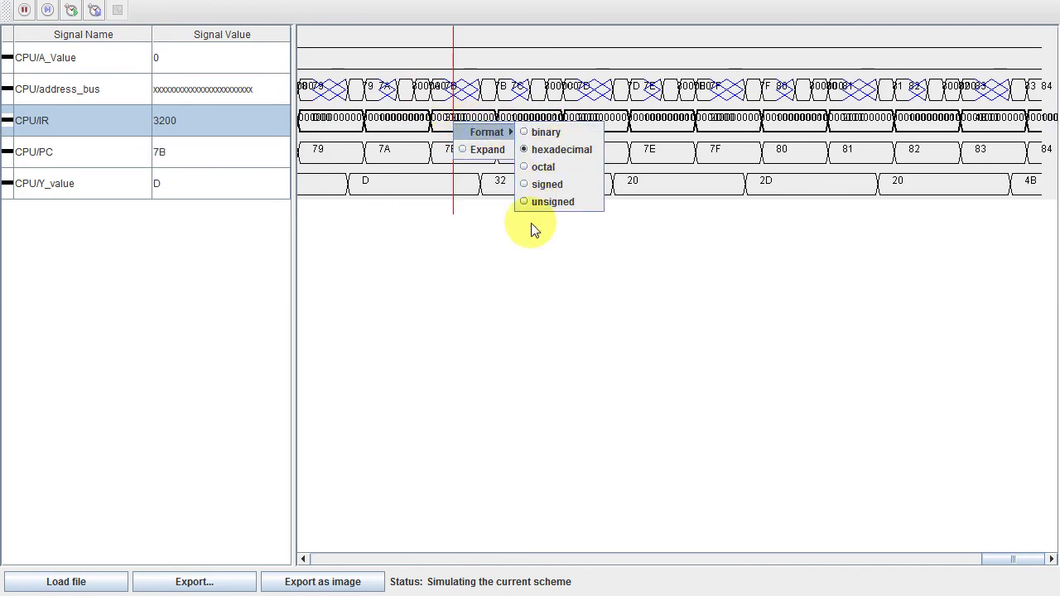
- Examine the CPU signal values at several points in time along the recorded waveforms
left_click_drag(514, 184, 606, 182)
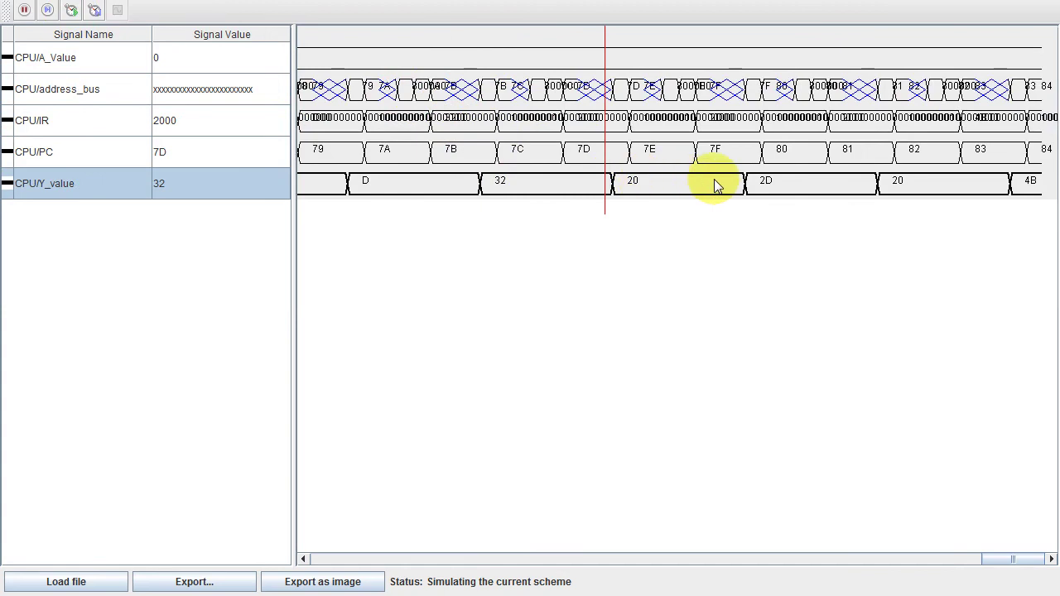
left_click(717, 185)
left_click(823, 170)
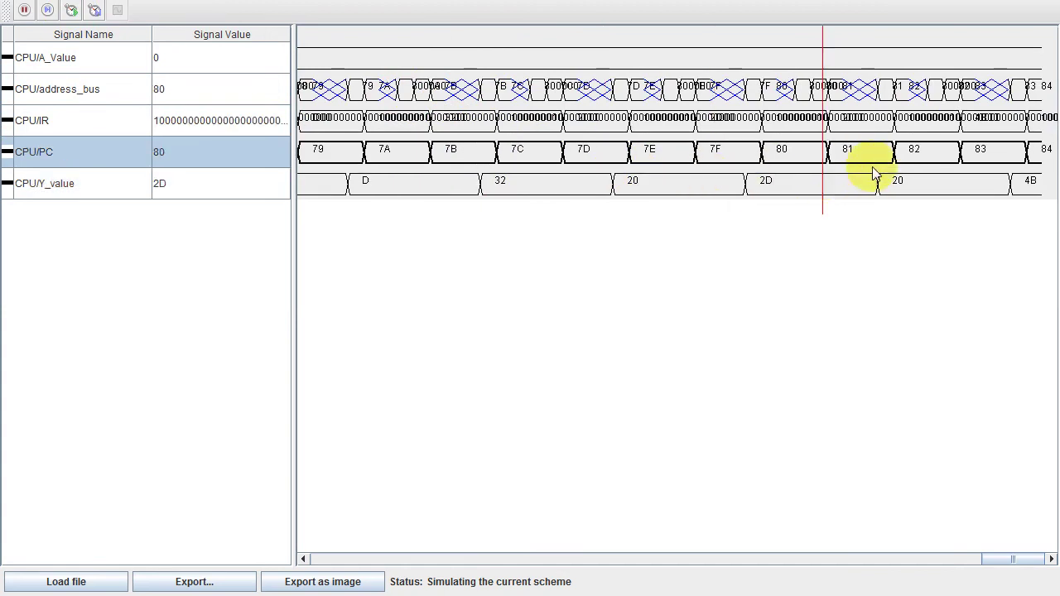
left_click(914, 161)
left_click(911, 186)
left_click(92, 56)
left_click(16, 83)
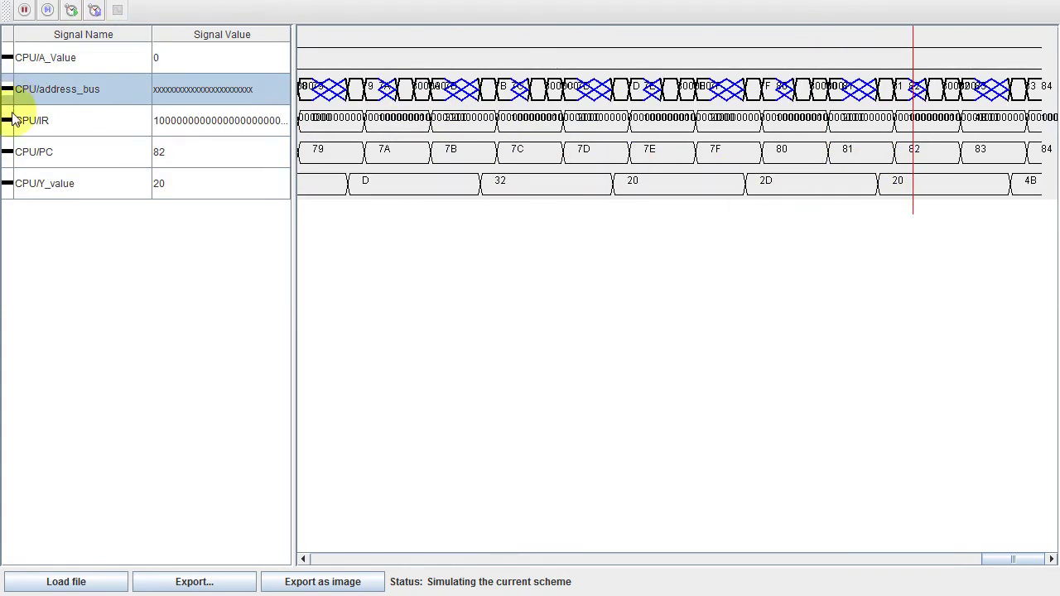
left_click(17, 121)
left_click(170, 184)
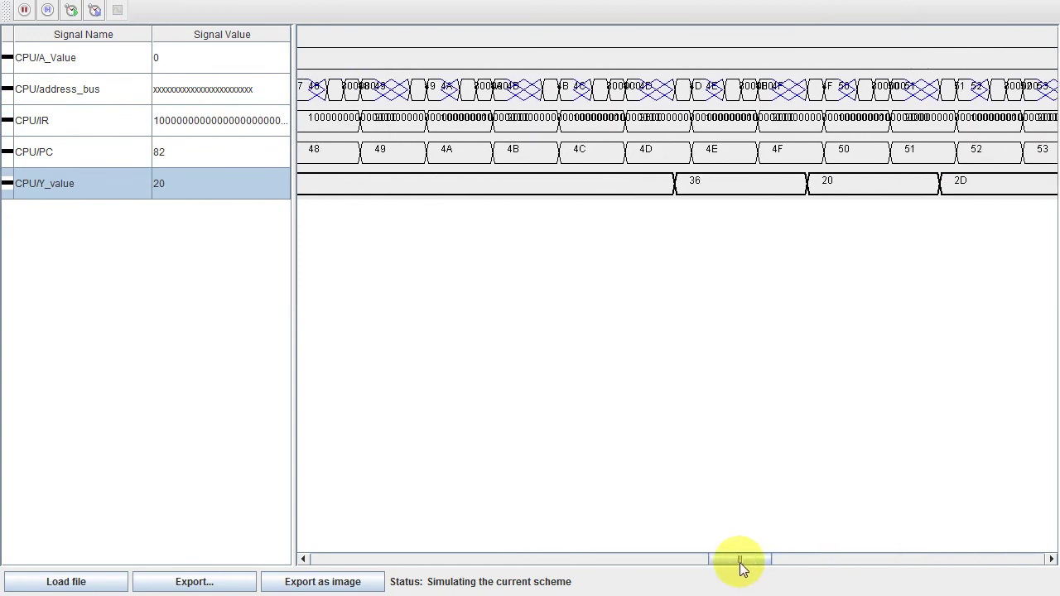